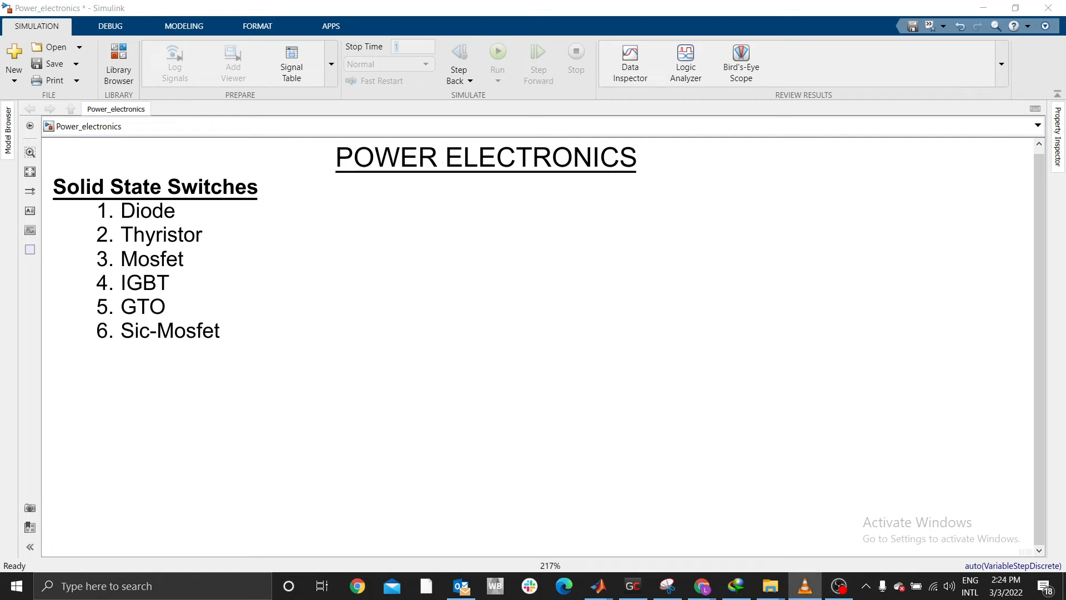
{"action": "left_click", "coordinate": [524, 171]}
{"action": "double_click", "coordinate": [527, 172]}
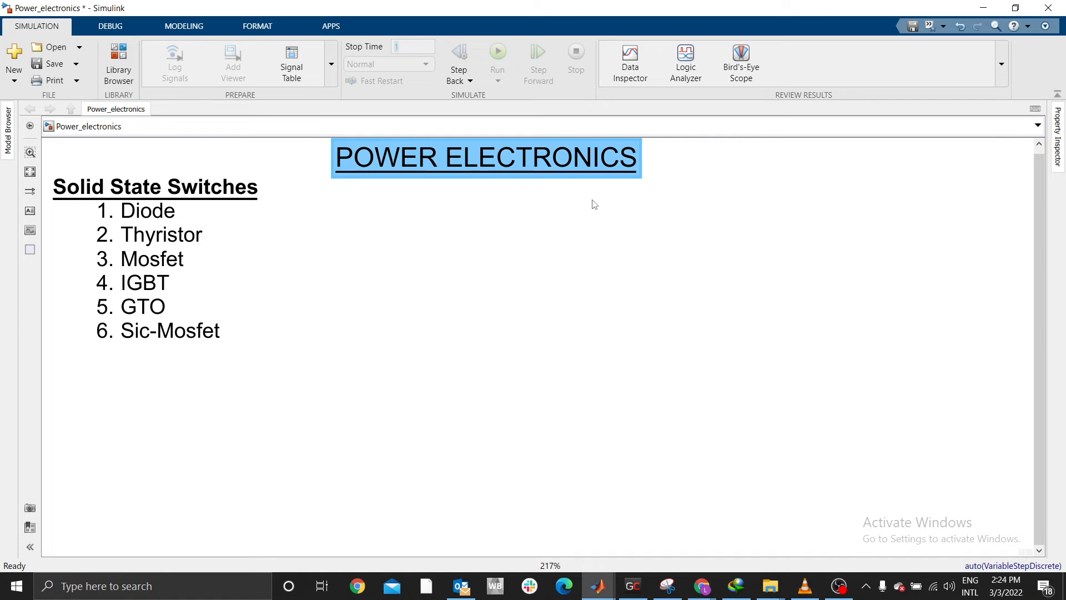
{"action": "left_click", "coordinate": [611, 207]}
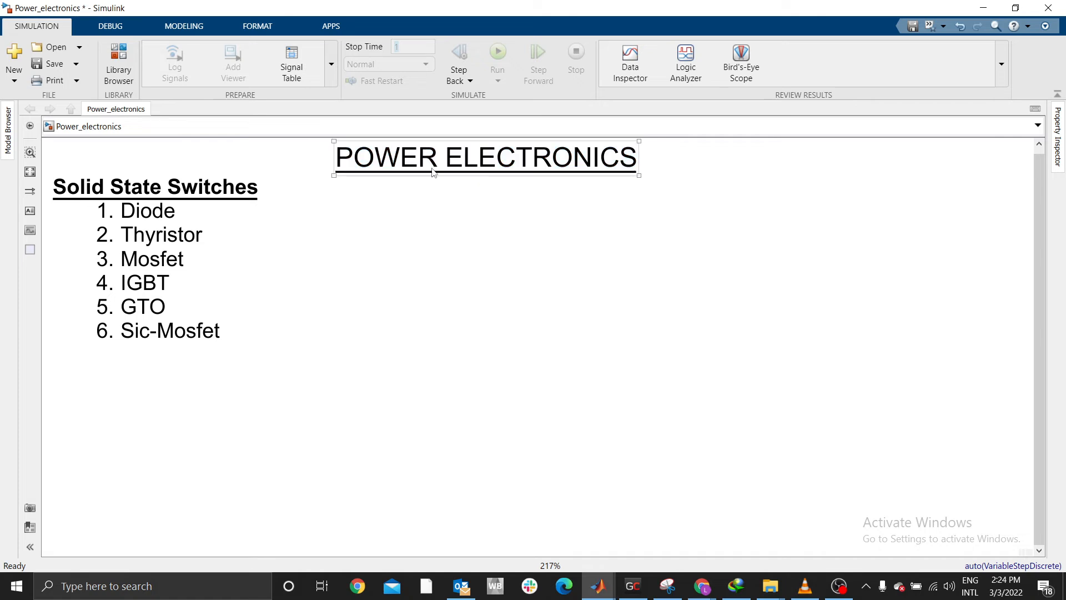
{"action": "left_click", "coordinate": [483, 161]}
{"action": "left_click", "coordinate": [543, 224]}
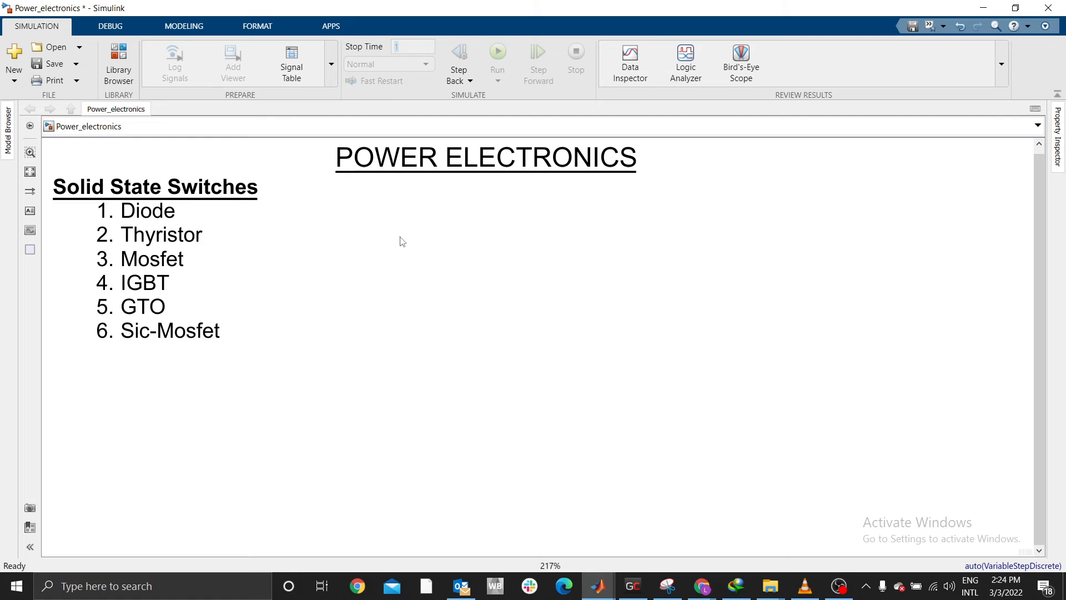
{"action": "left_click", "coordinate": [420, 174]}
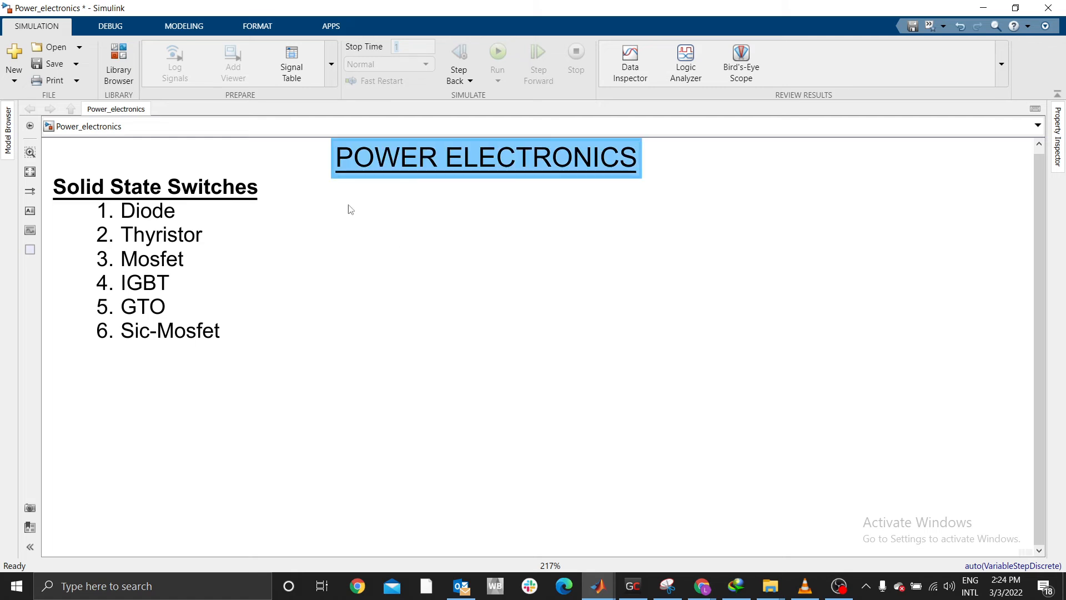
Draft the note "ac -dc , dc - ac , ac-dc" as quick-insert text beside the POWER ELECTRONICS title
{"action": "double_click", "coordinate": [719, 166]}
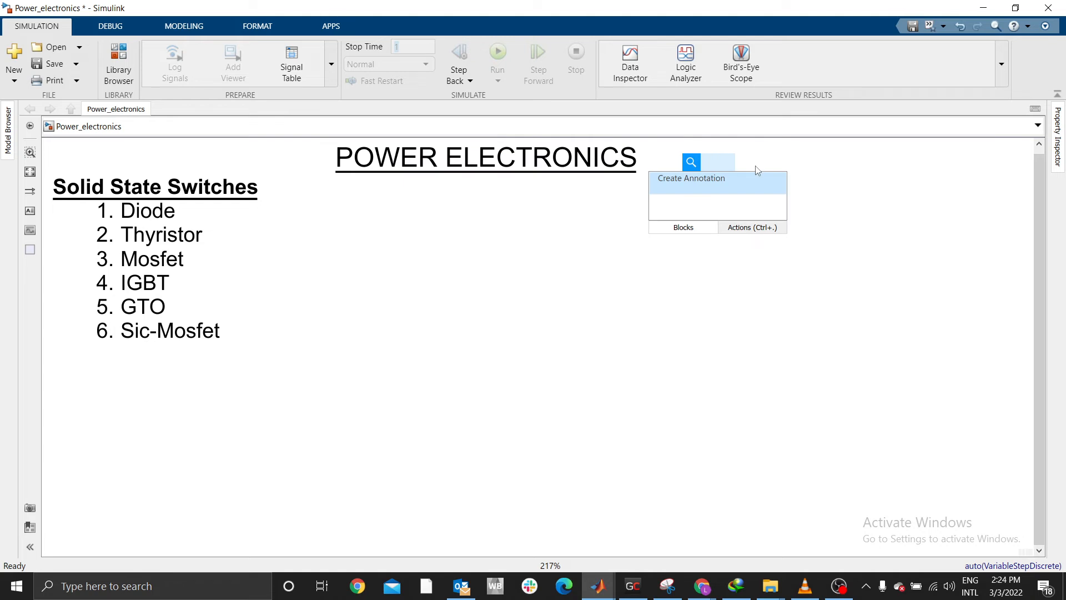
{"action": "type", "text": "ac"}
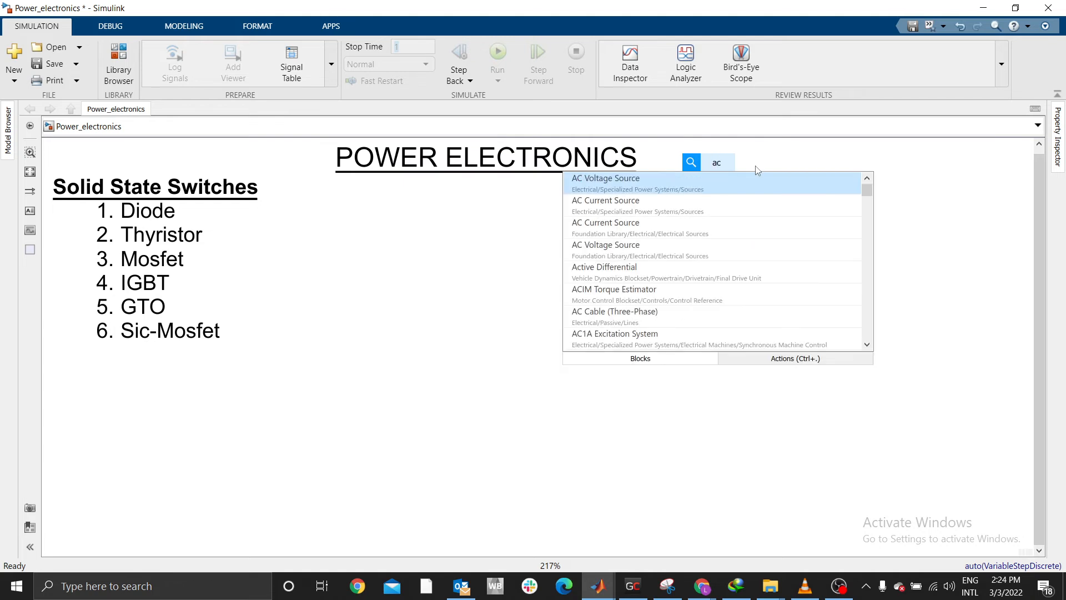
{"action": "type", "text": " -dc"}
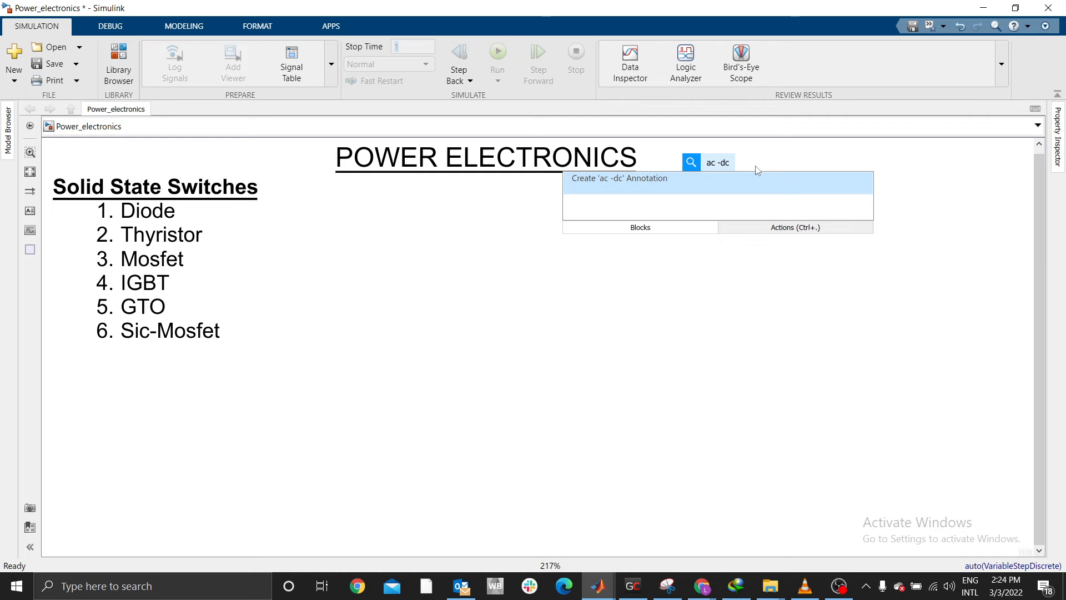
{"action": "type", "text": " , dc - ac"}
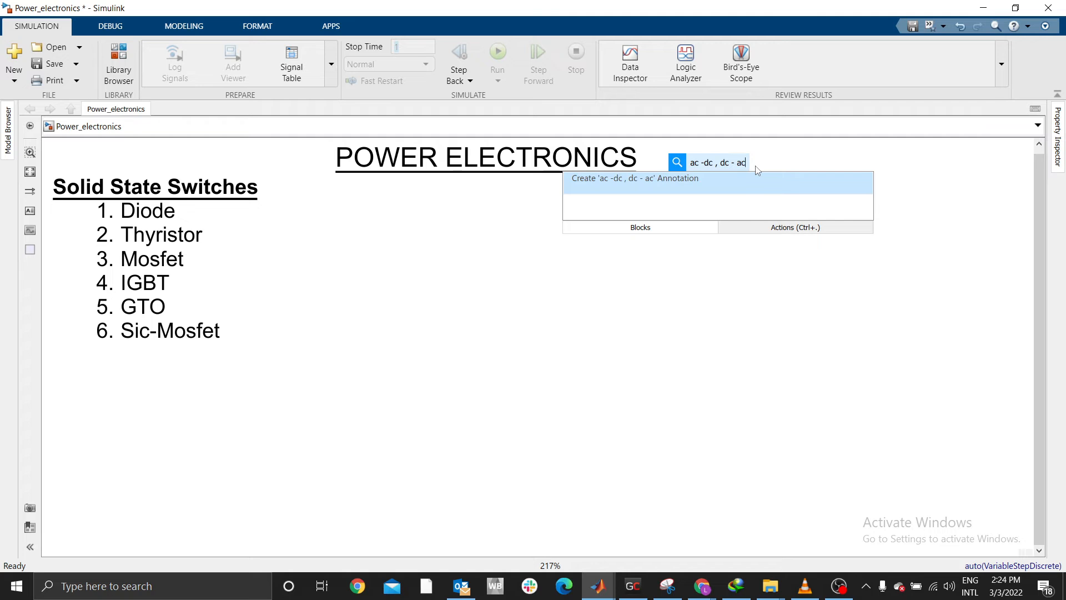
{"action": "type", "text": " ,"}
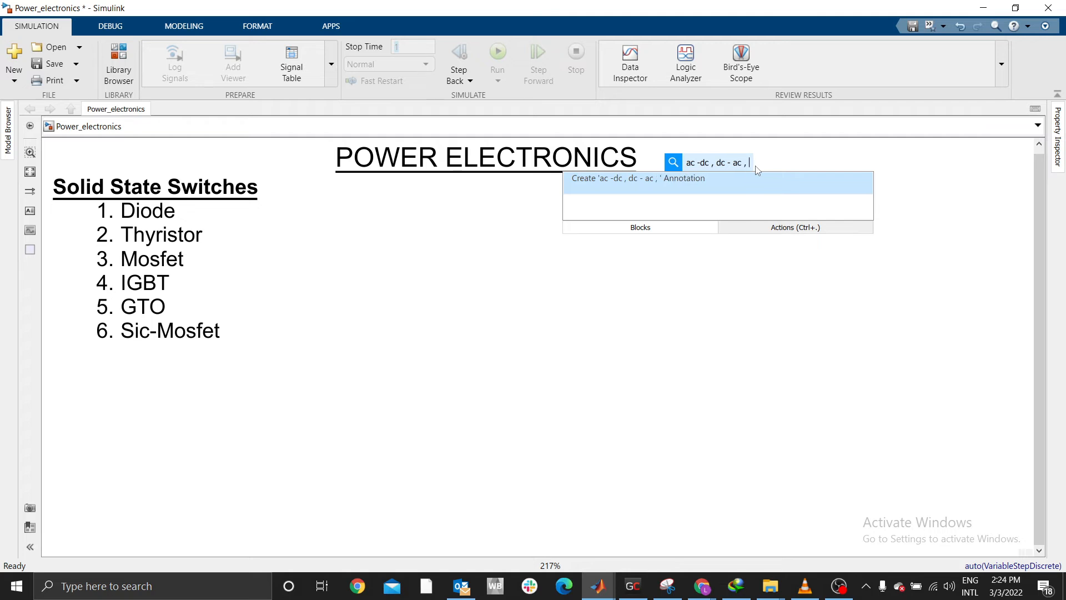
{"action": "type", "text": "ac-dc"}
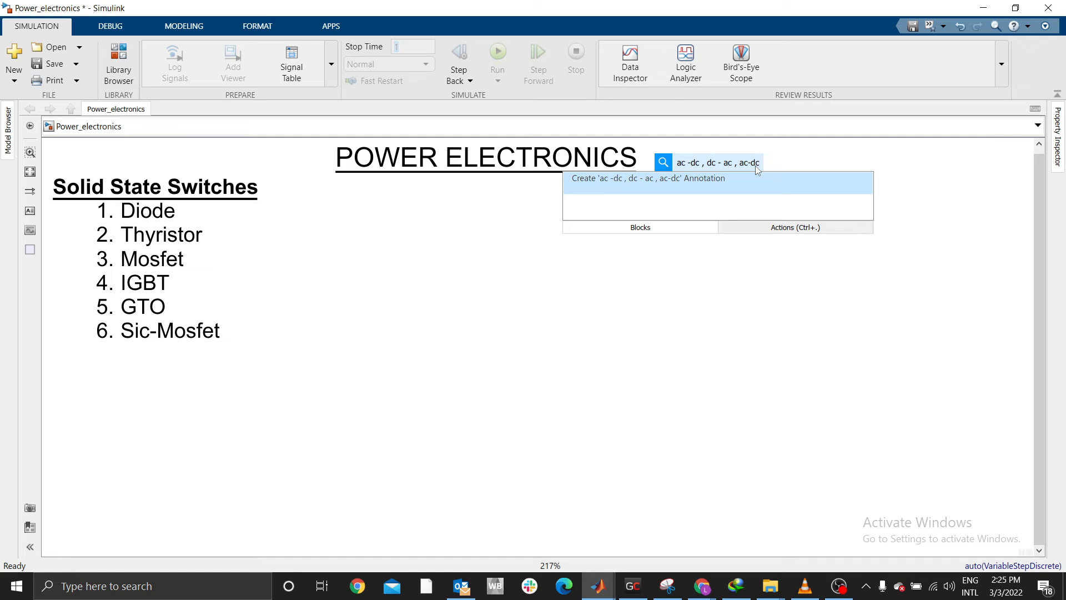
{"action": "left_click", "coordinate": [162, 261]}
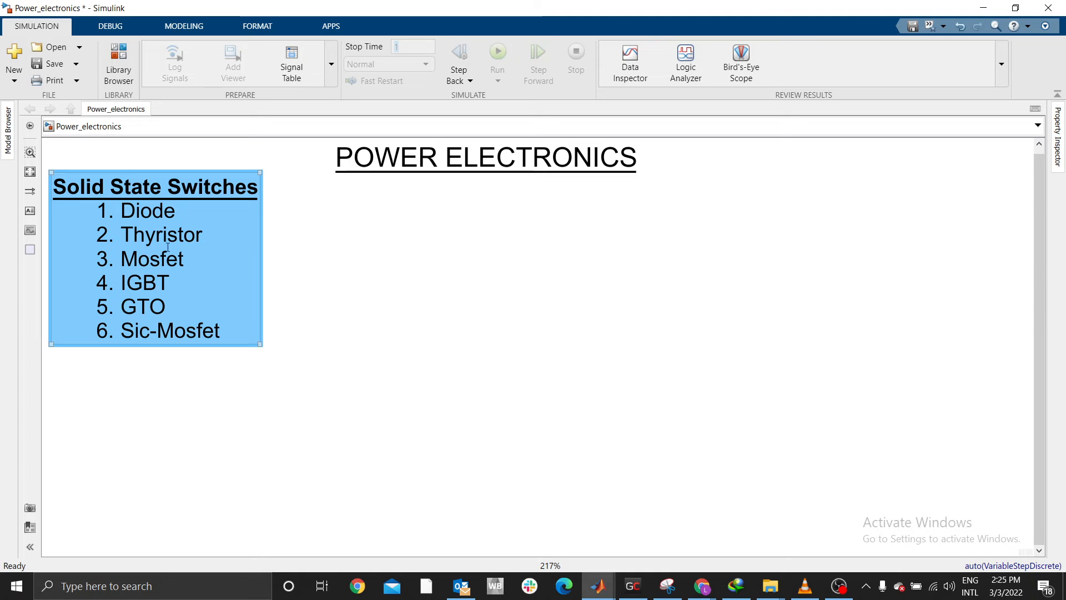
{"action": "left_click", "coordinate": [182, 236]}
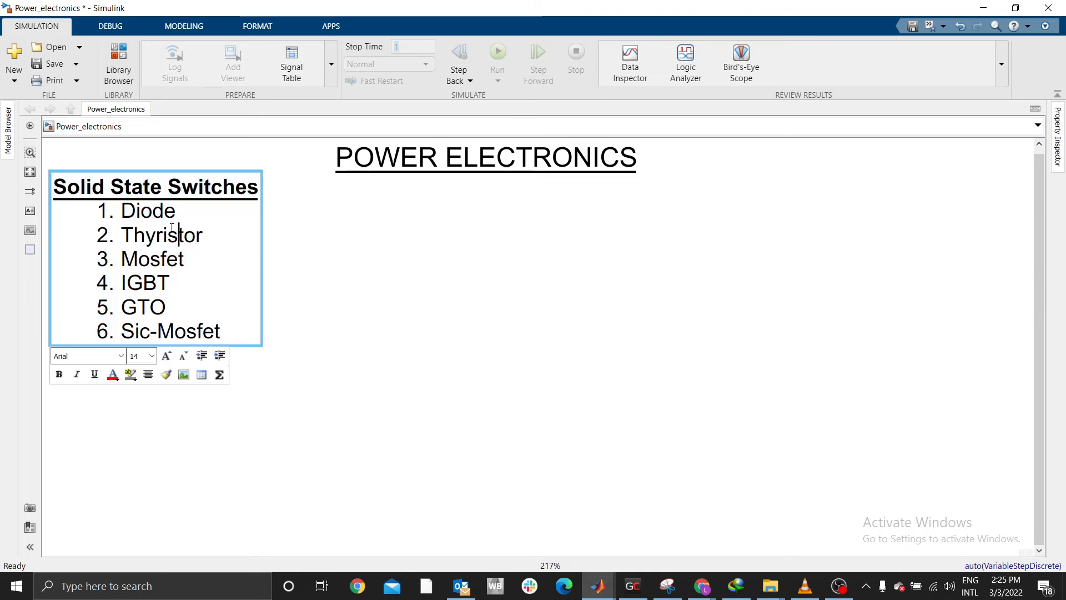
{"action": "left_click", "coordinate": [153, 212]}
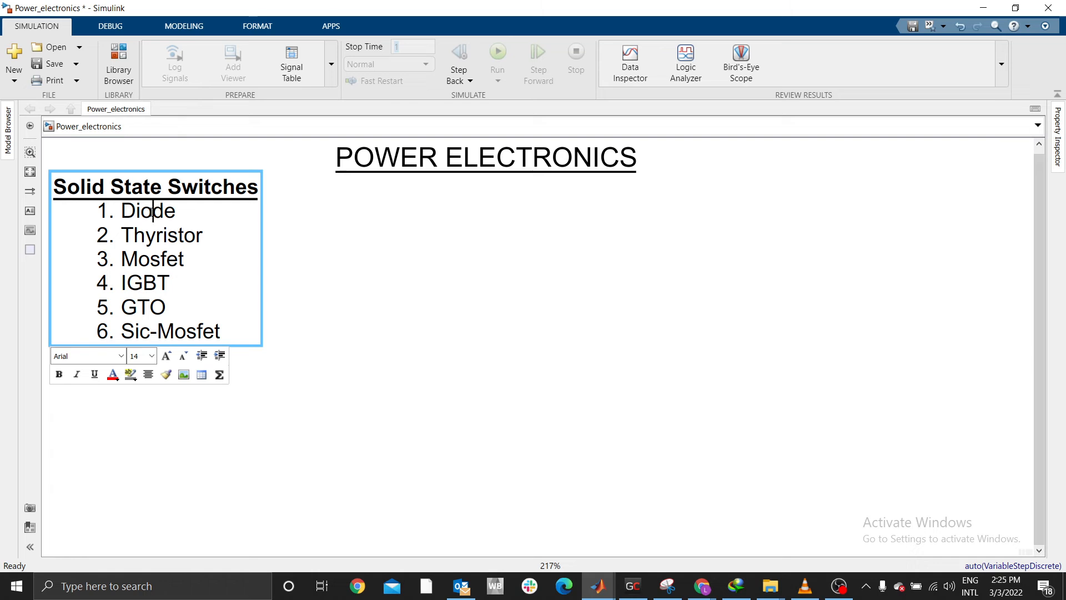
{"action": "left_click", "coordinate": [169, 208]}
{"action": "left_click", "coordinate": [175, 210]}
{"action": "left_click", "coordinate": [690, 163]}
{"action": "left_click", "coordinate": [692, 167]}
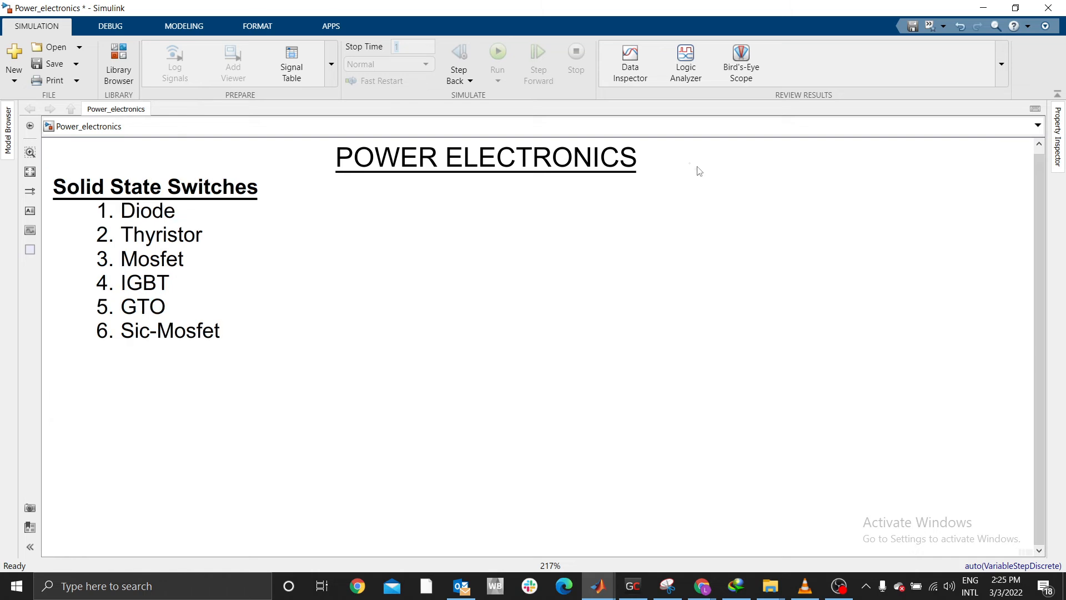
Draft the note "AC-dc" as quick-insert text beside the POWER ELECTRONICS title, and dismiss it
{"action": "double_click", "coordinate": [677, 170]}
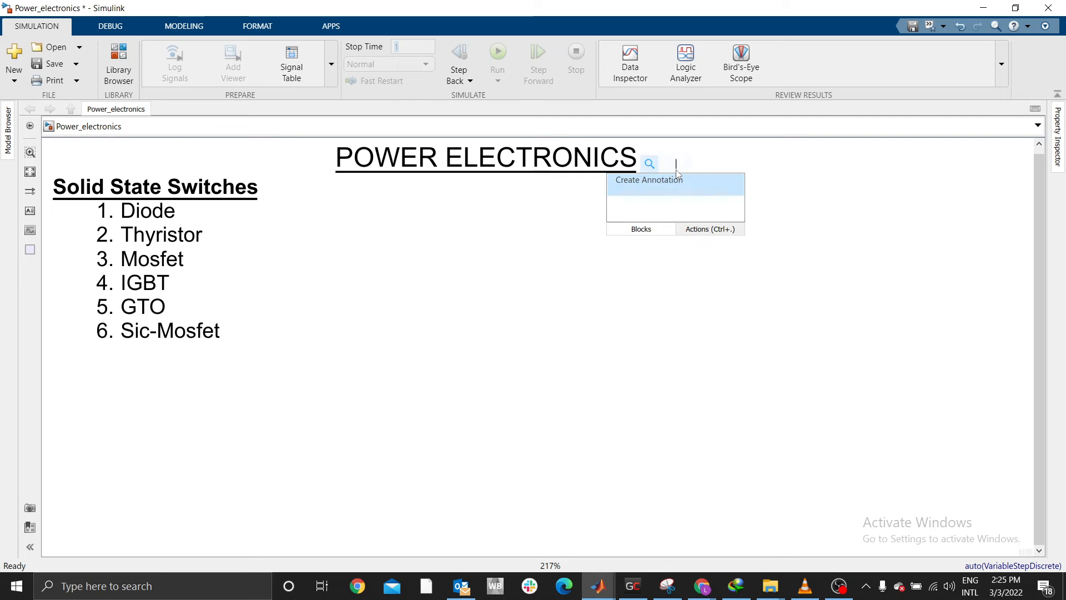
{"action": "type", "text": "AC-dc"}
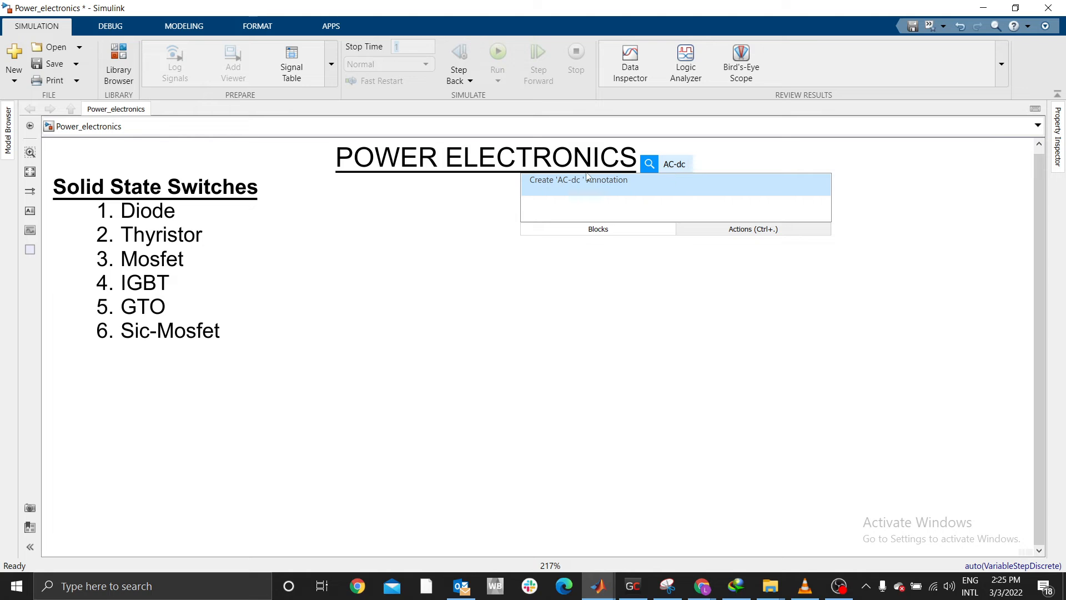
{"action": "left_click", "coordinate": [453, 209]}
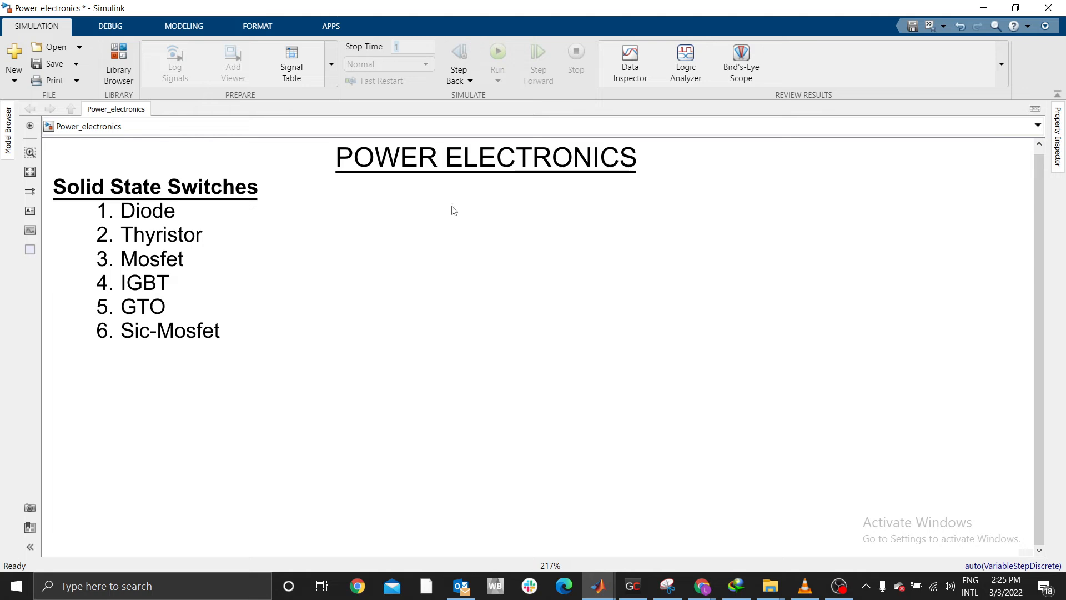
Start a quick-insert note reading "Rectifiers" on the blank canvas below the POWER ELECTRONICS title
{"action": "double_click", "coordinate": [428, 196]}
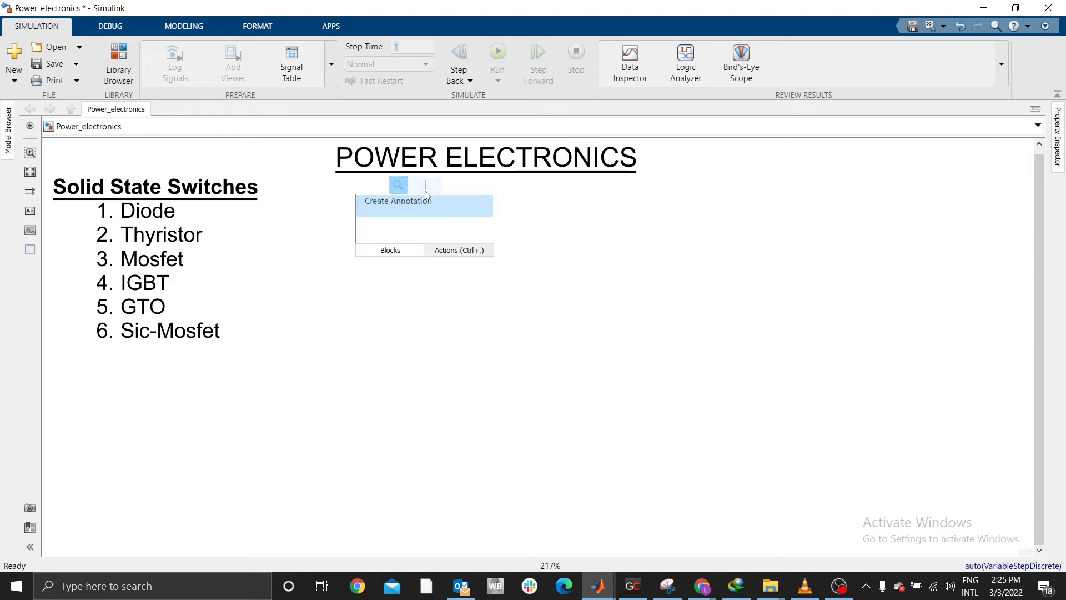
{"action": "type", "text": "Rec"}
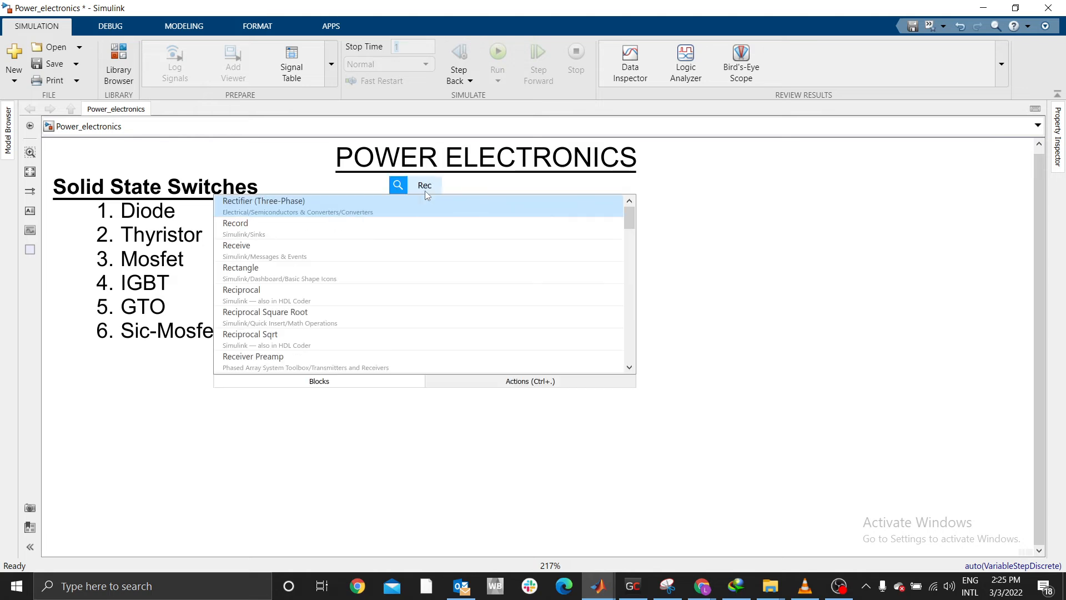
{"action": "type", "text": "tifeirs"}
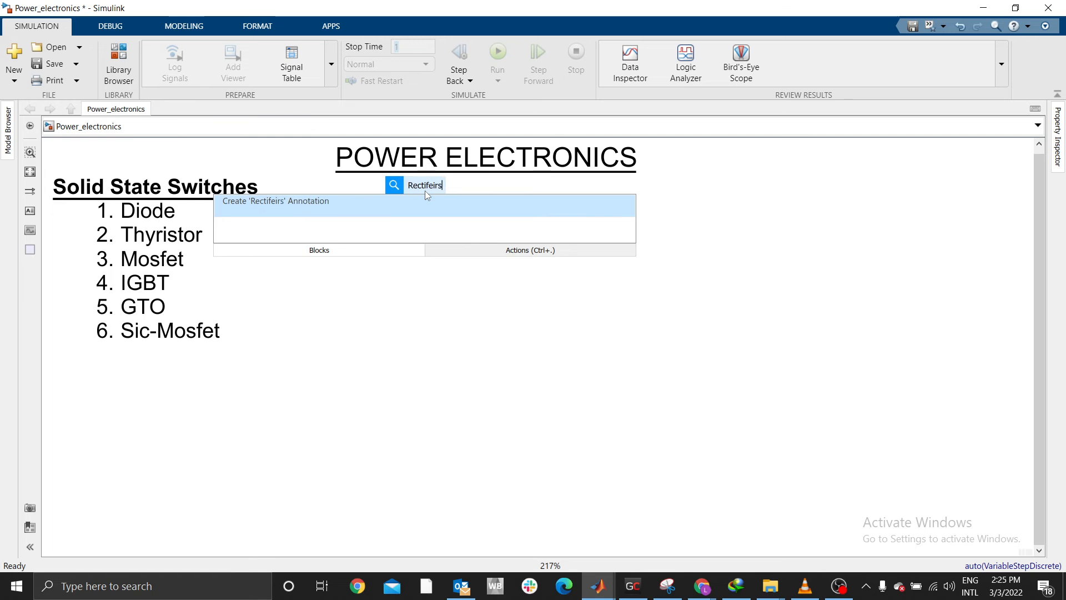
{"action": "key", "text": "BackSpace"}
{"action": "key", "text": "BackSpace"}
{"action": "key", "text": "BackSpace"}
{"action": "key", "text": "BackSpace"}
{"action": "type", "text": "iers"}
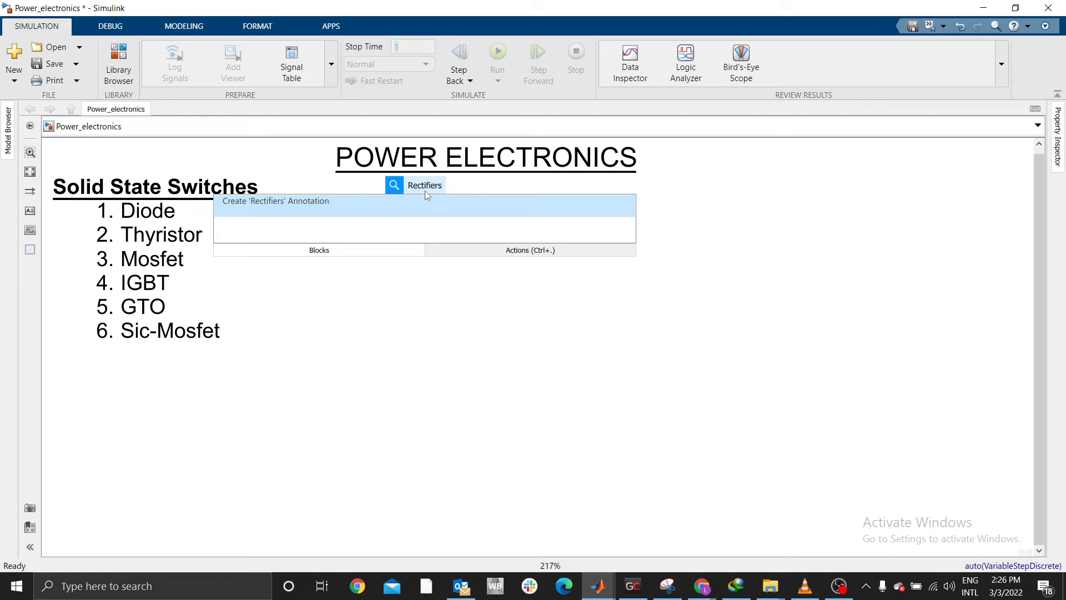
Extend the Rectifiers note with the types ", uncontolled , controlled ("
{"action": "type", "text": ", "}
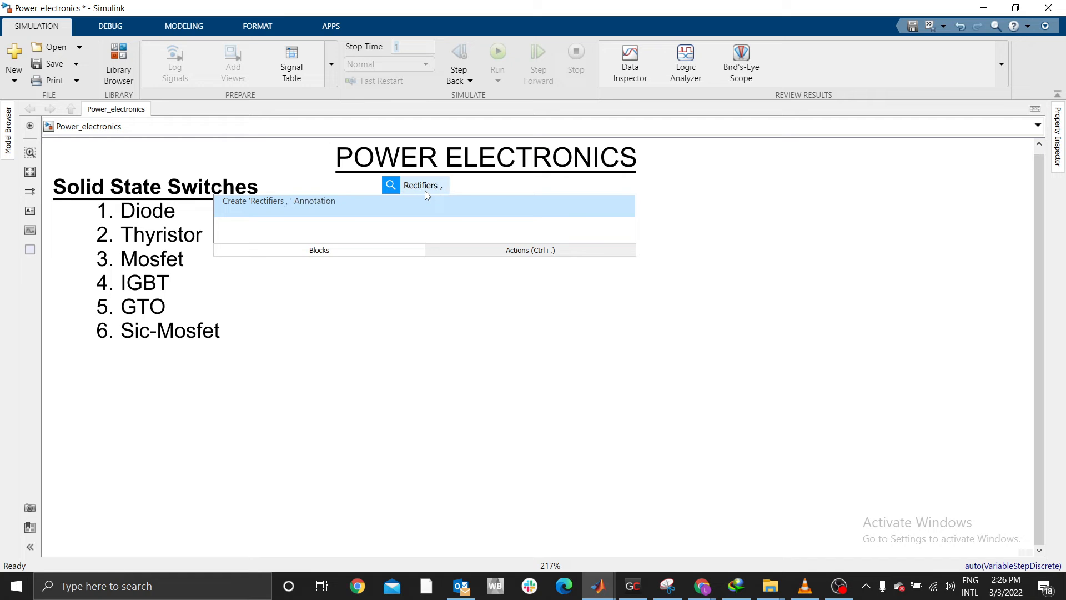
{"action": "type", "text": "uncon"}
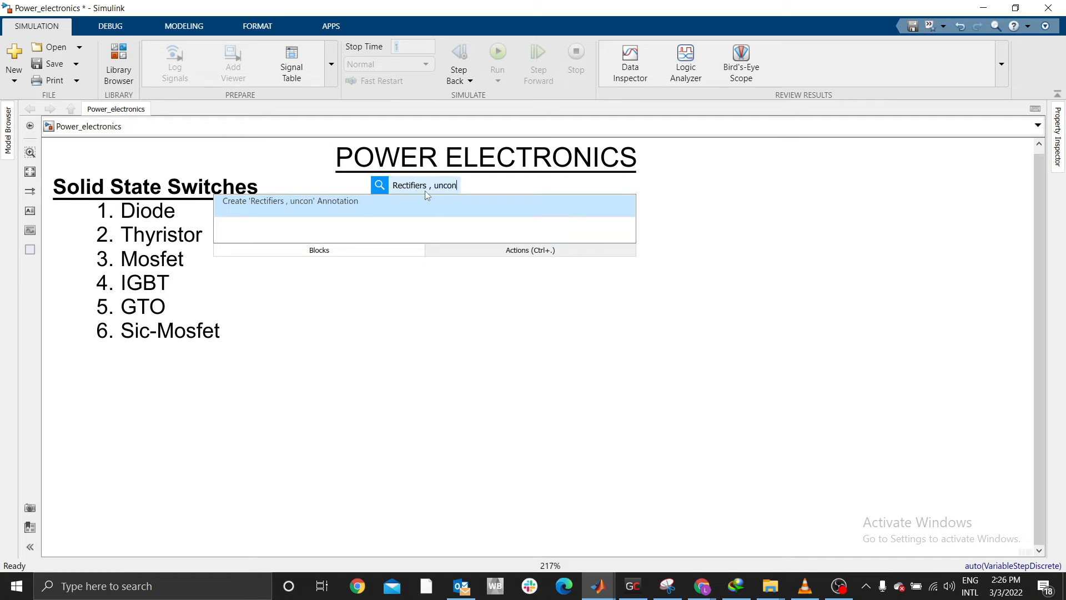
{"action": "type", "text": "tolled"}
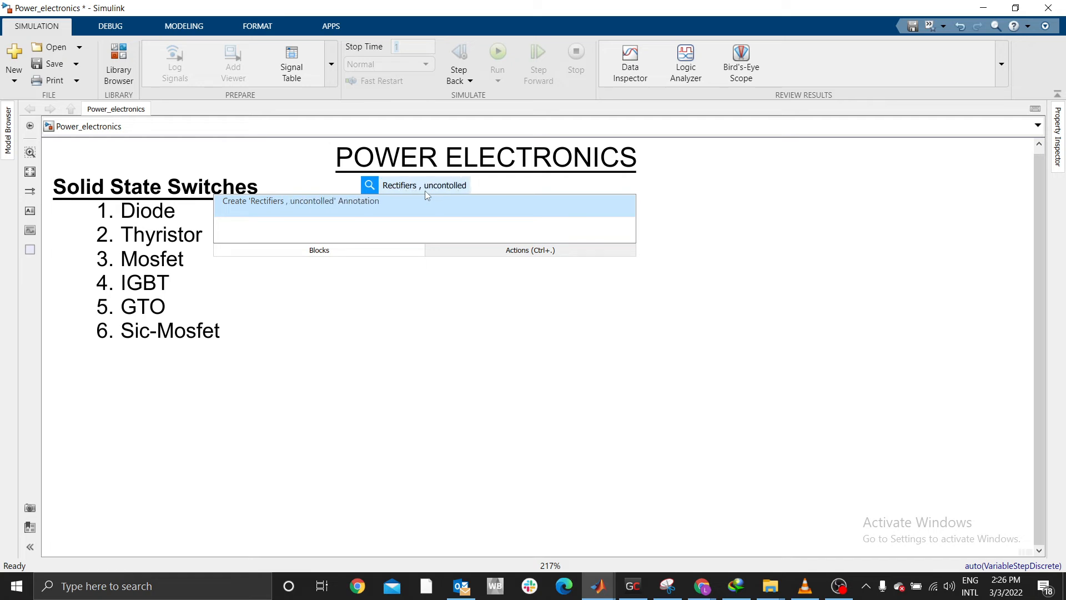
{"action": "type", "text": " , con"}
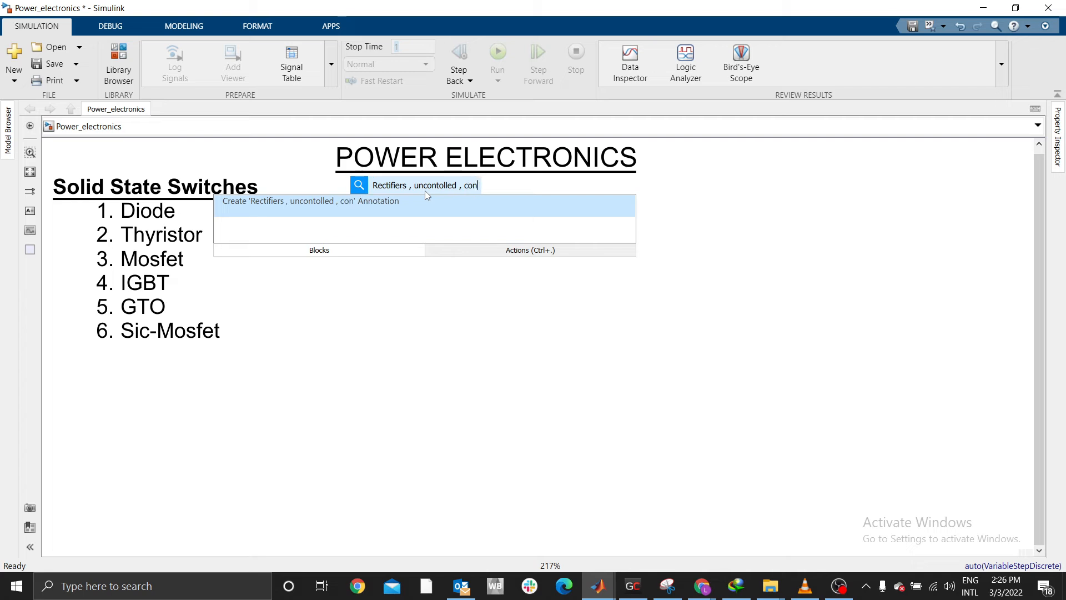
{"action": "type", "text": "tro"}
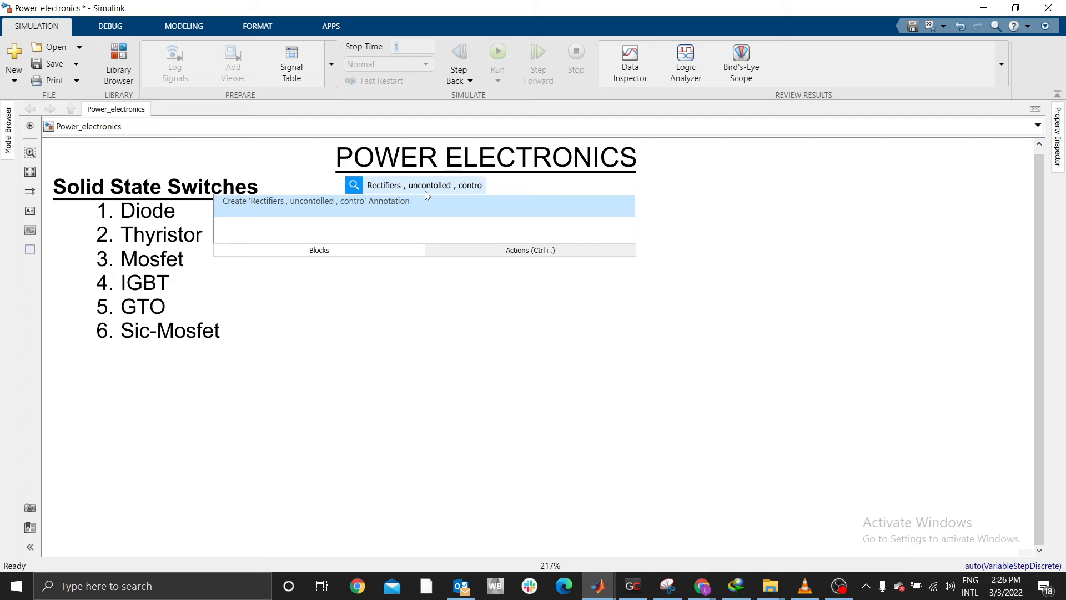
{"action": "type", "text": "lled ("}
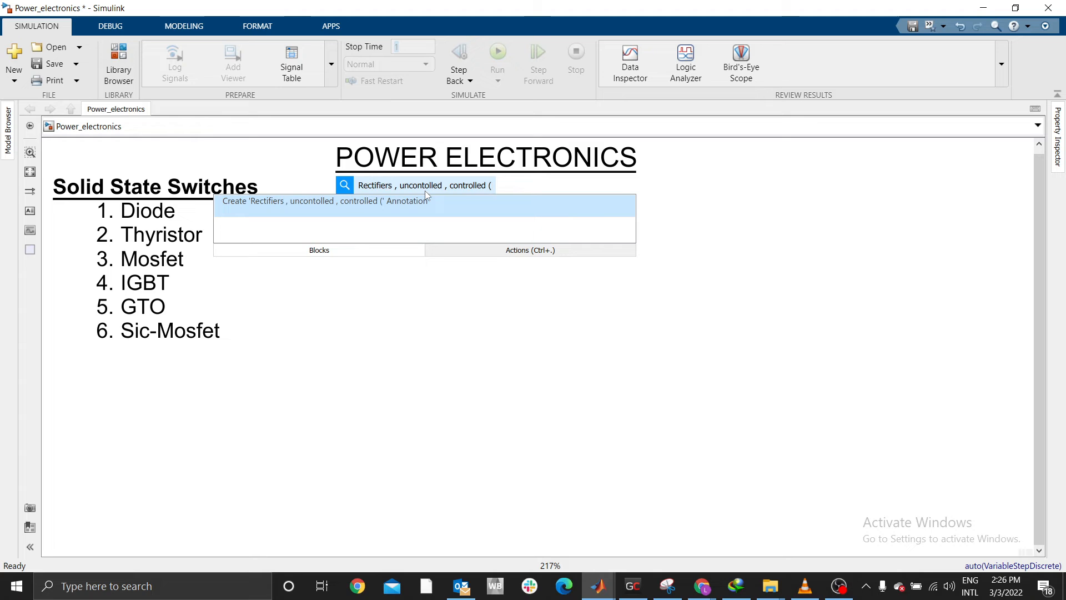
Add "full wave , half wave , single/3" after the opening parenthesis in the Rectifiers note
{"action": "type", "text": "full was"}
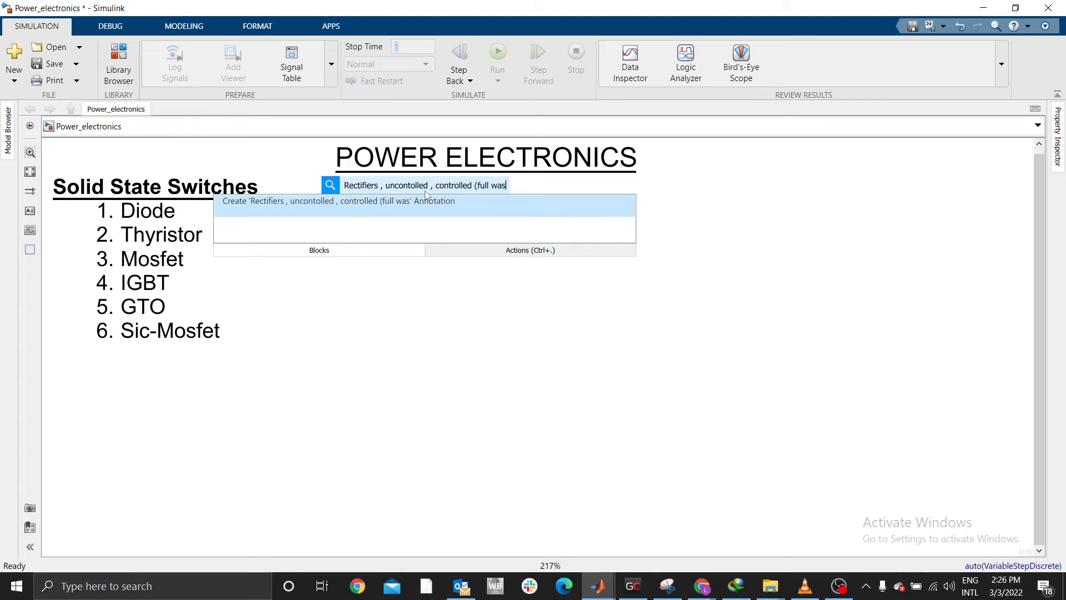
{"action": "key", "text": "BackSpace"}
{"action": "type", "text": "ve , "}
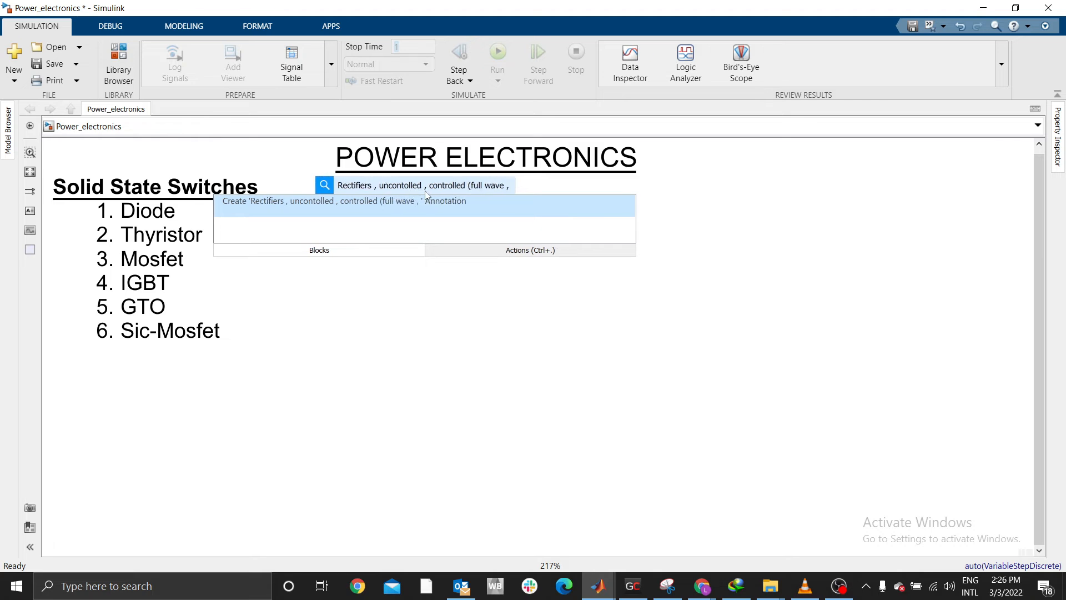
{"action": "type", "text": "h"}
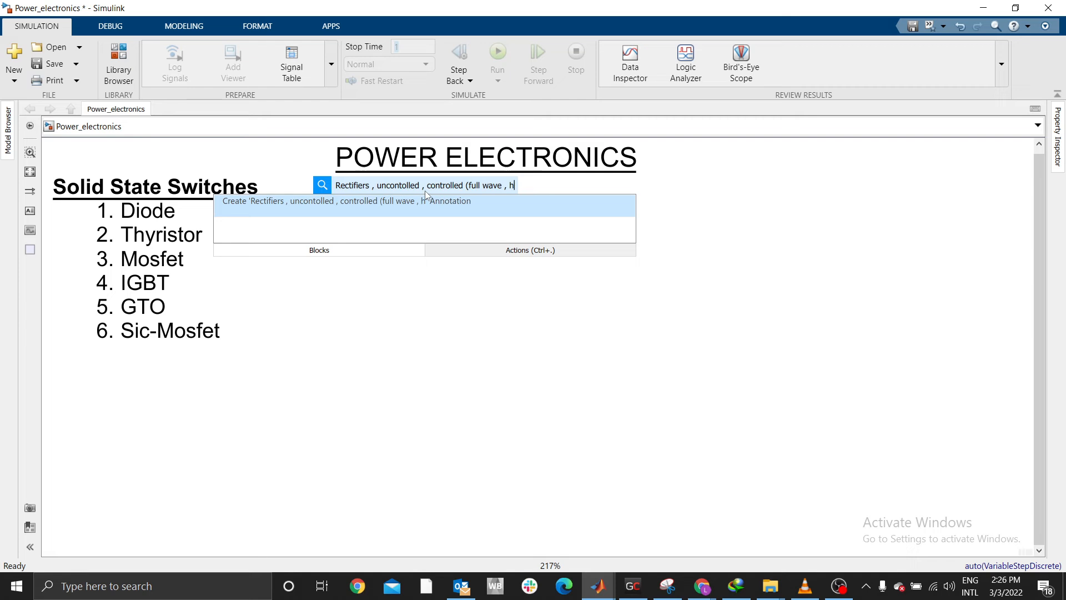
{"action": "type", "text": "alf wave , "}
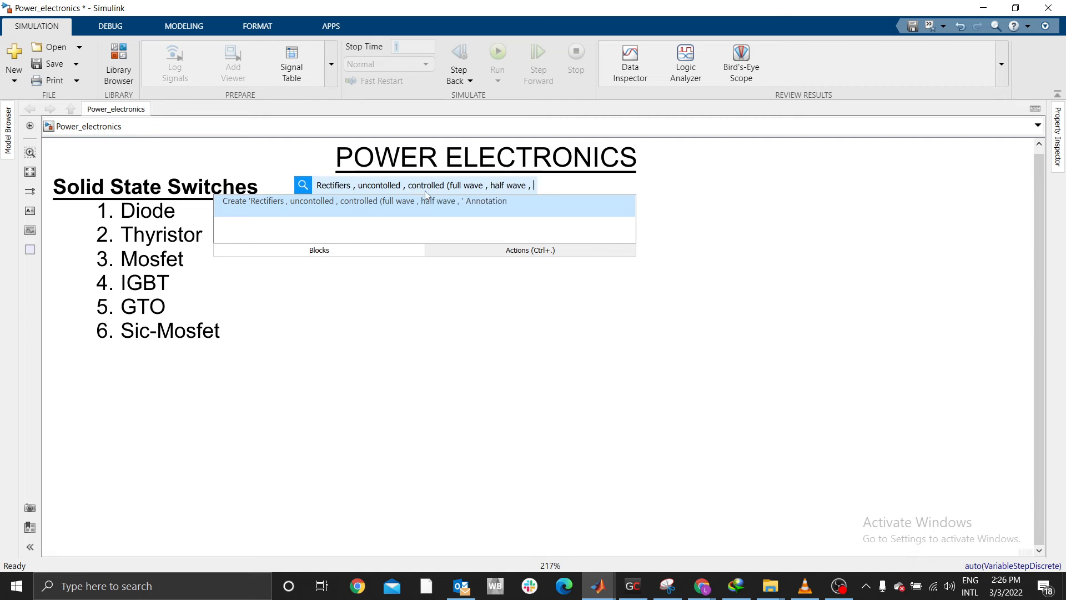
{"action": "type", "text": "single/"}
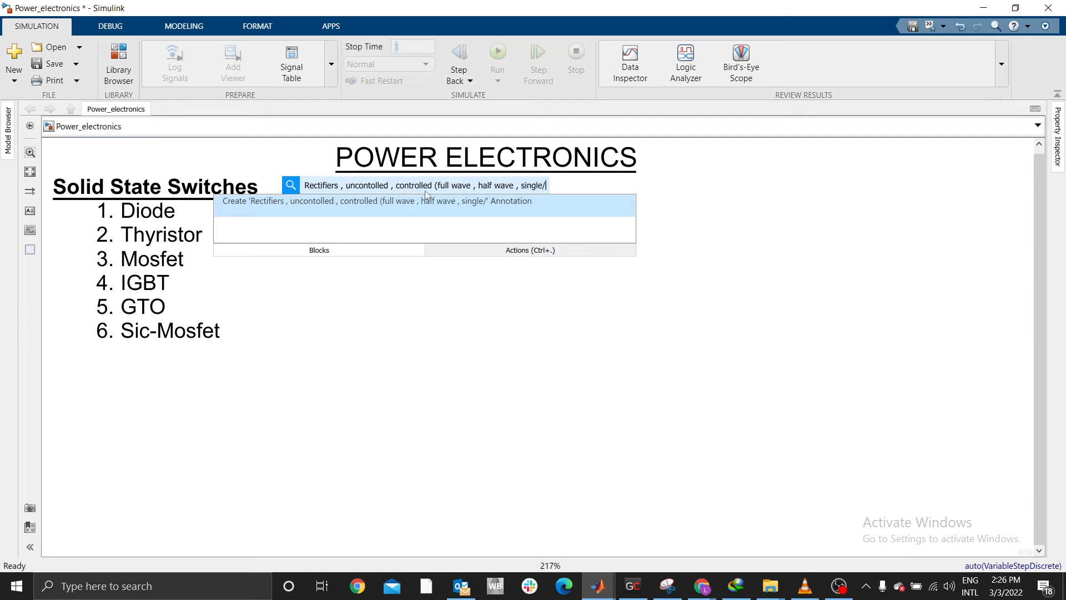
{"action": "type", "text": "3"}
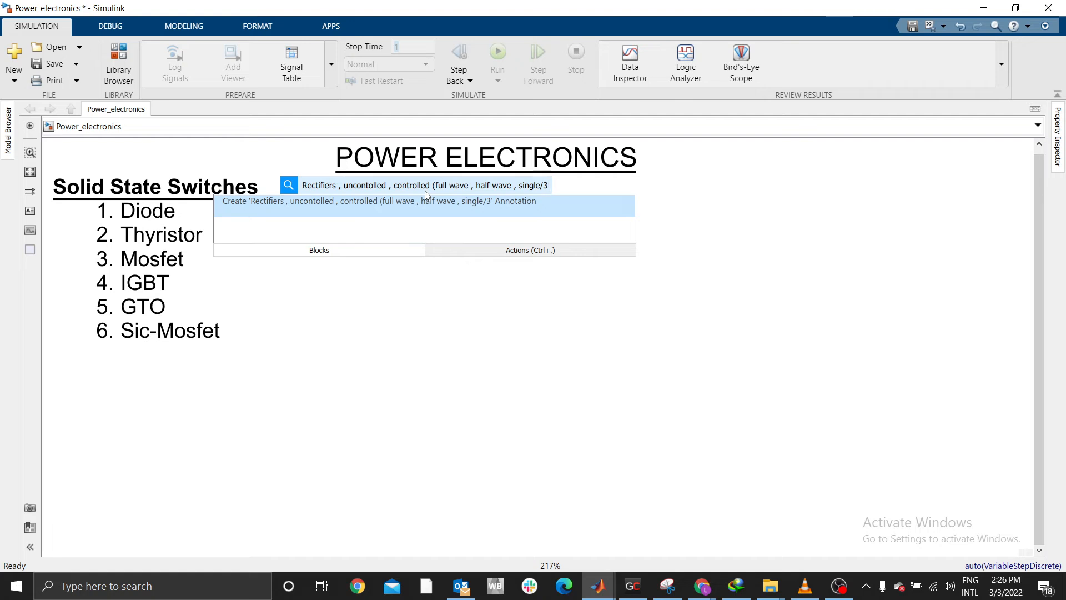
Replace the drafted Rectifiers note with "HALF WAVE RECTIFICATION" and create it as an annotation below the POWER ELECTRONICS title
{"action": "key", "text": "ctrl+a"}
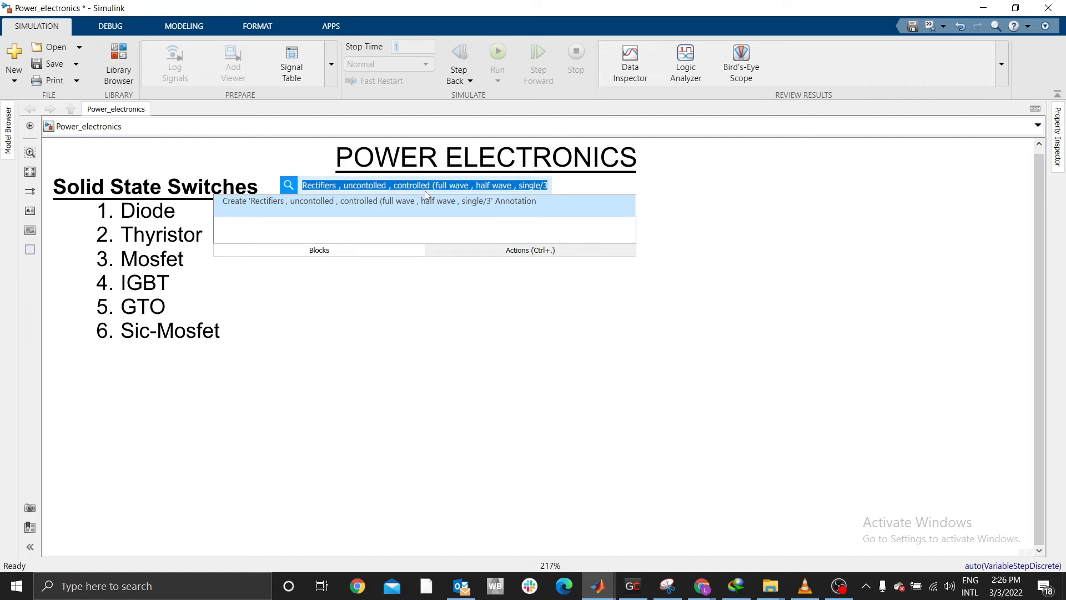
{"action": "type", "text": "H"}
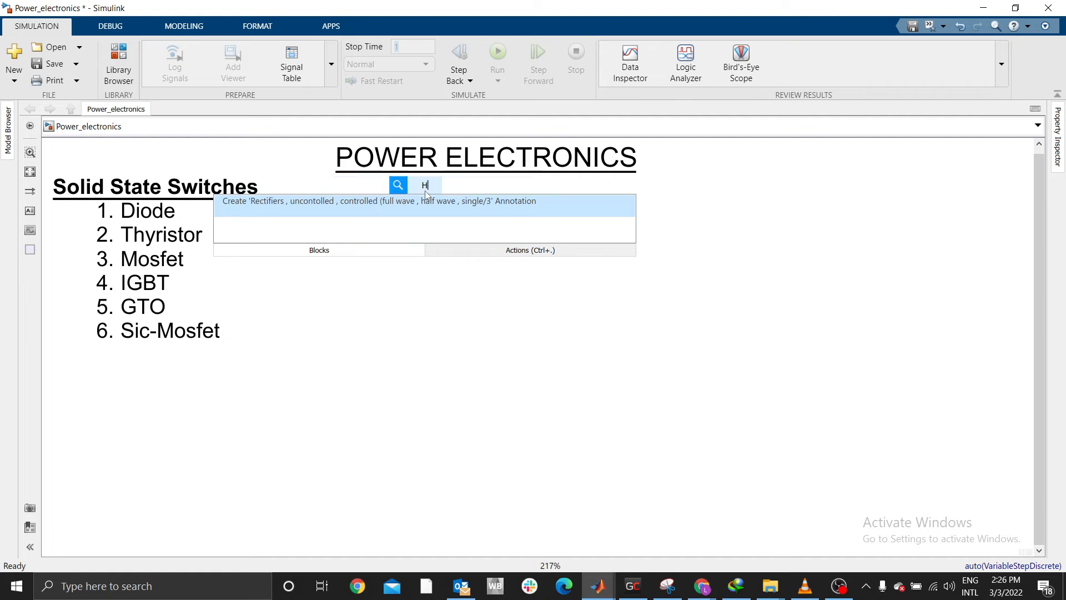
{"action": "type", "text": "ALF WAV"}
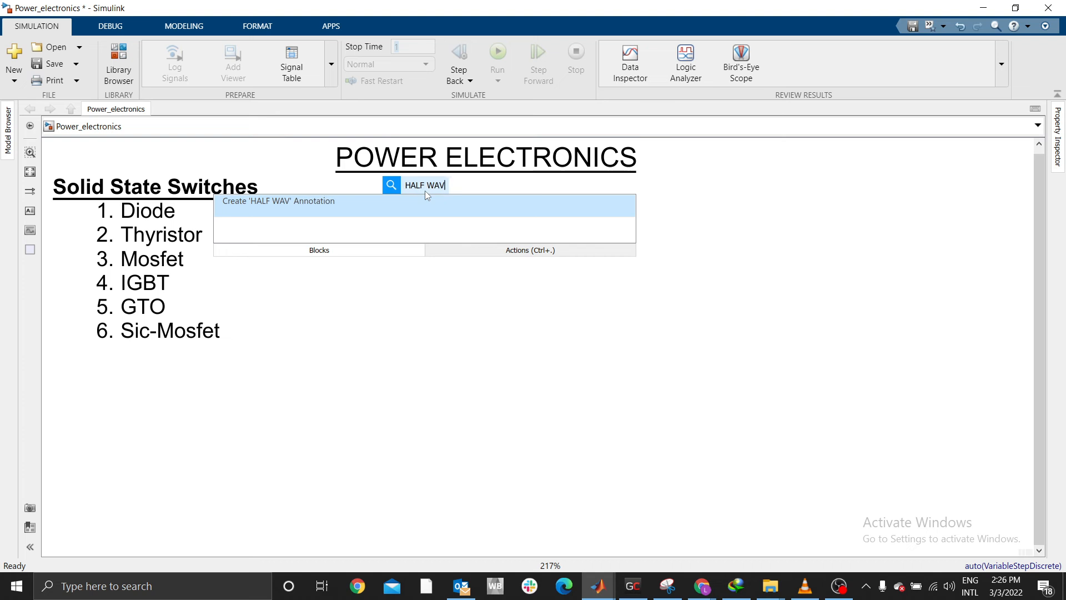
{"action": "type", "text": "E RECT"}
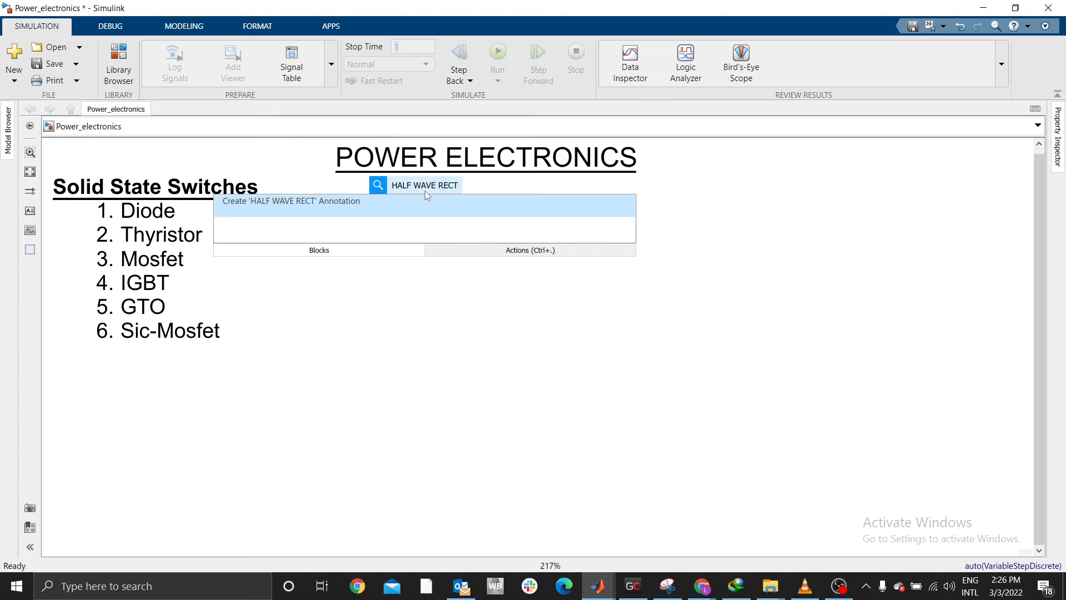
{"action": "type", "text": "IFICATION"}
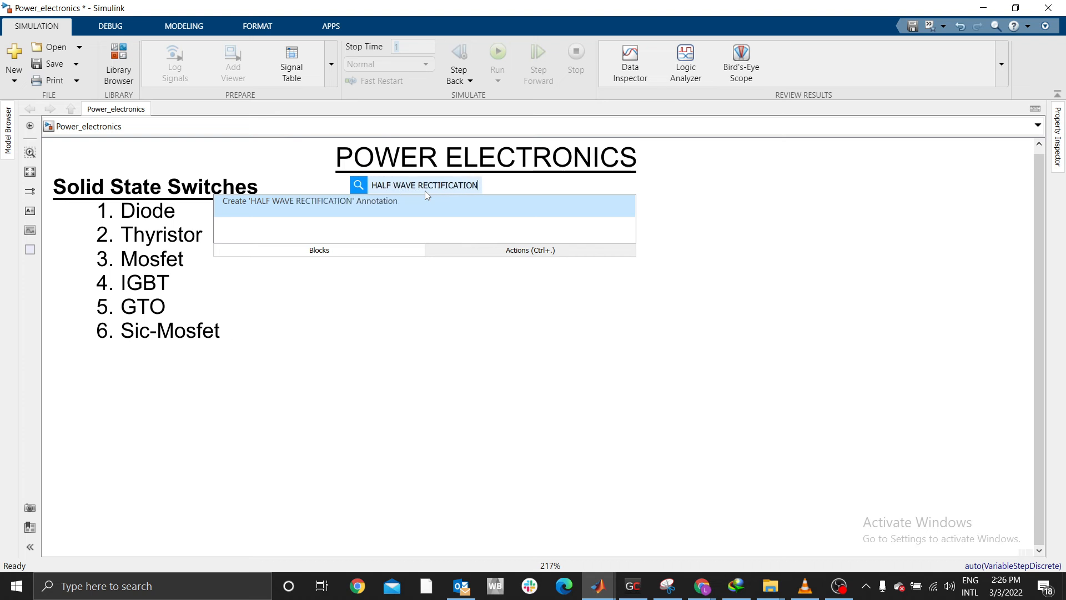
{"action": "key", "text": "ctrl+a"}
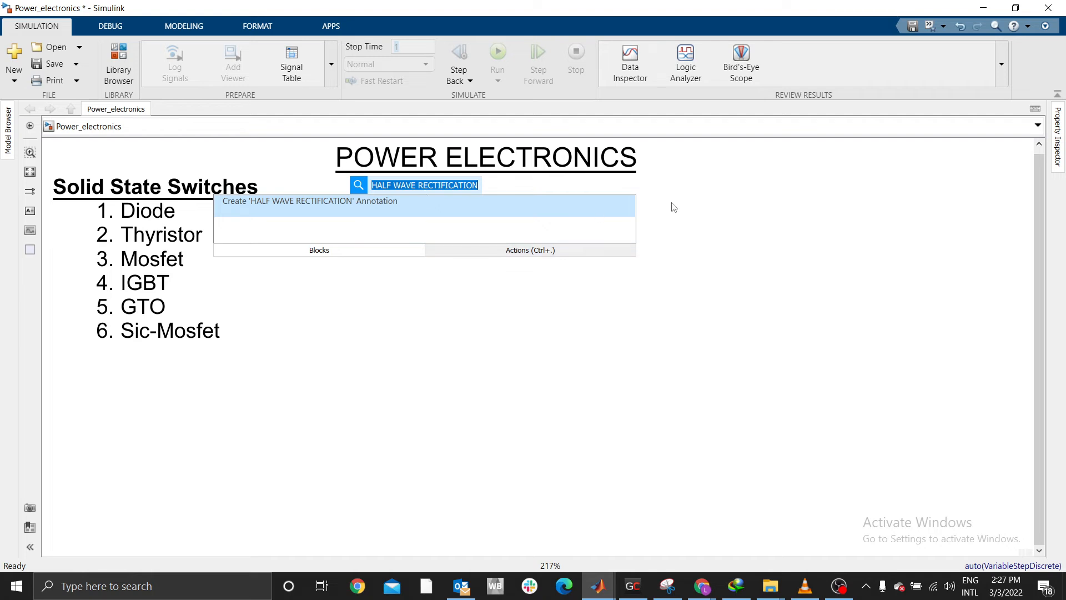
{"action": "key", "text": "Return"}
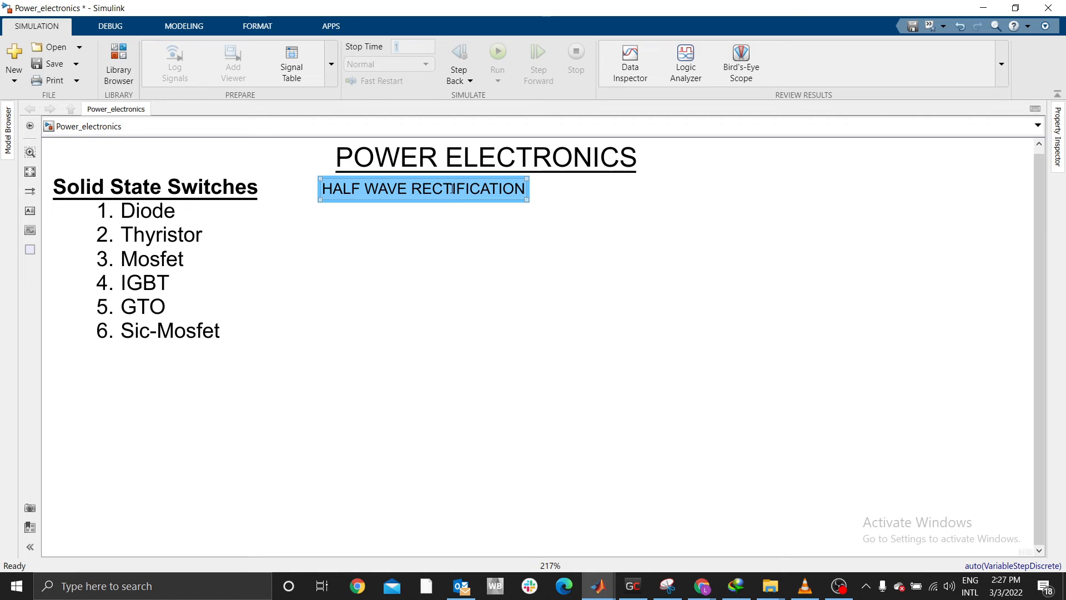
Underline the whole HALF WAVE RECTIFICATION annotation and set its font size to 10
{"action": "double_click", "coordinate": [453, 189]}
{"action": "key", "text": "ctrl+a"}
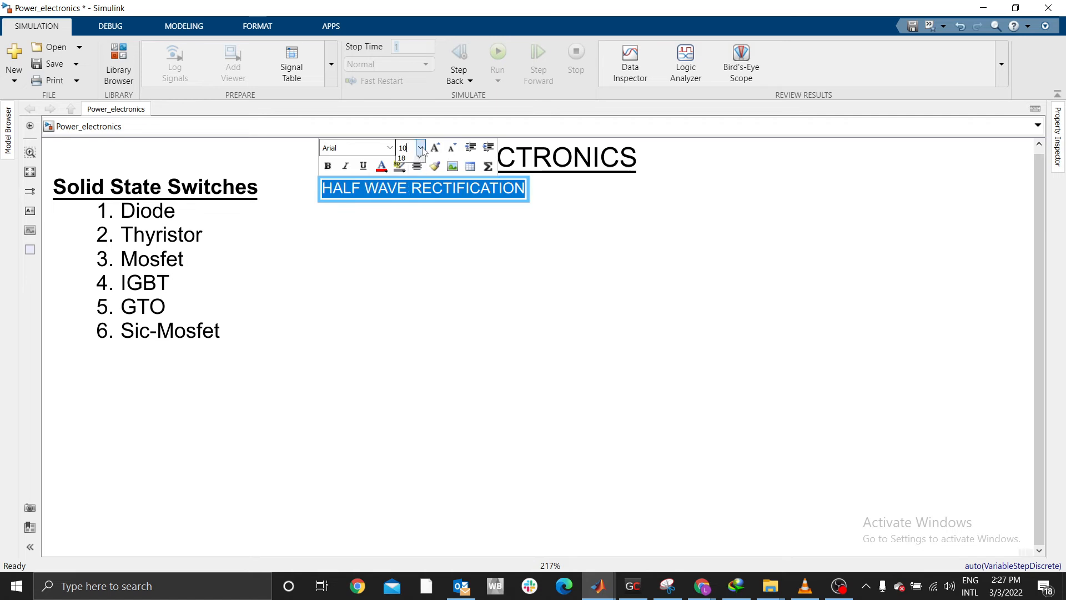
{"action": "left_click", "coordinate": [418, 147]}
{"action": "left_click", "coordinate": [401, 222]}
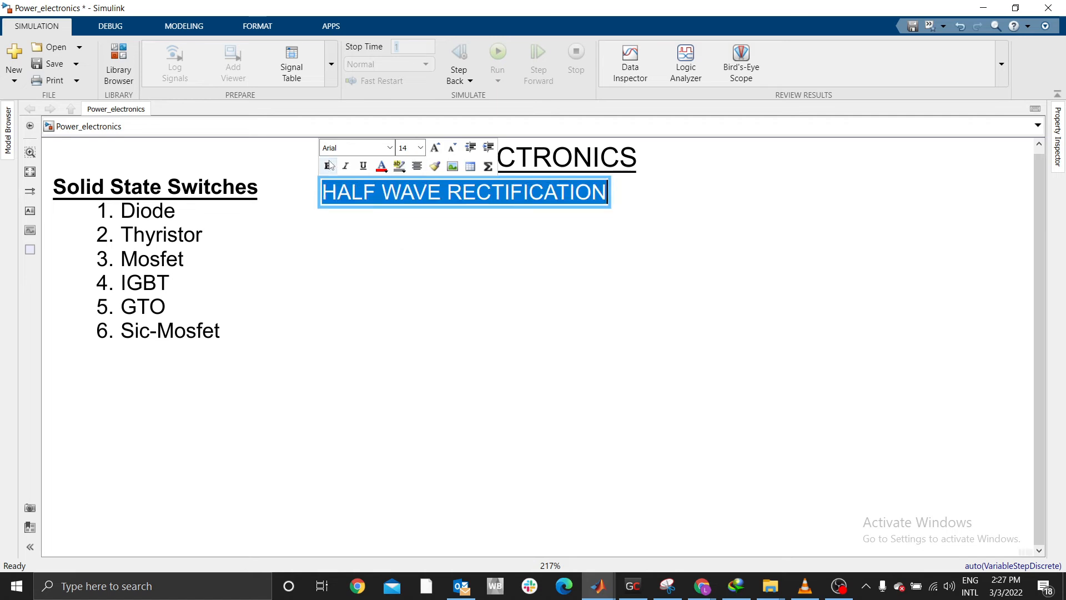
{"action": "left_click", "coordinate": [363, 165]}
{"action": "left_click", "coordinate": [420, 148]}
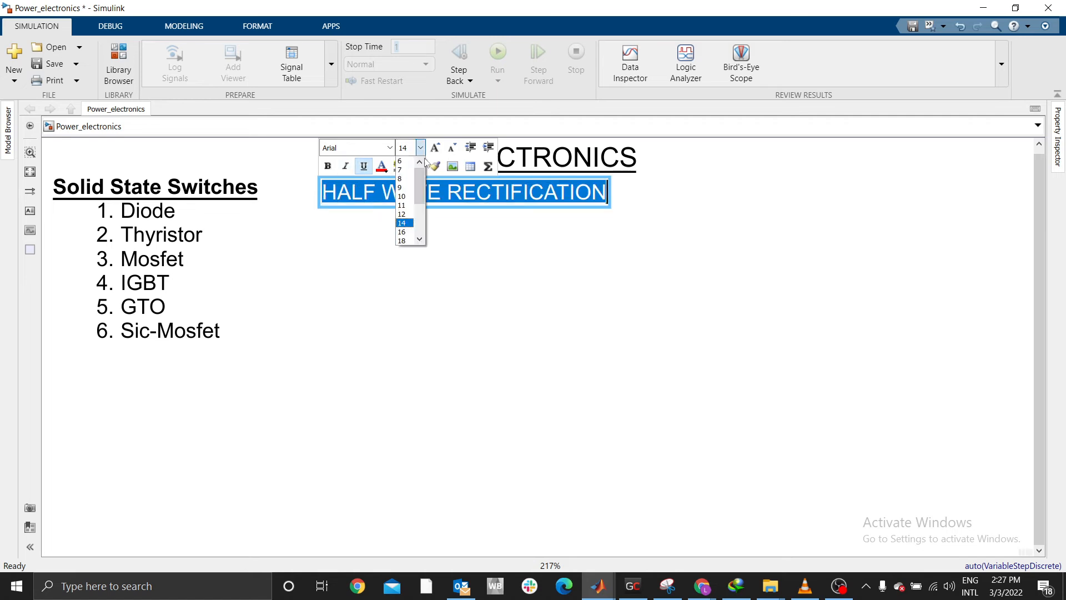
{"action": "left_click", "coordinate": [405, 198]}
{"action": "left_click", "coordinate": [415, 245]}
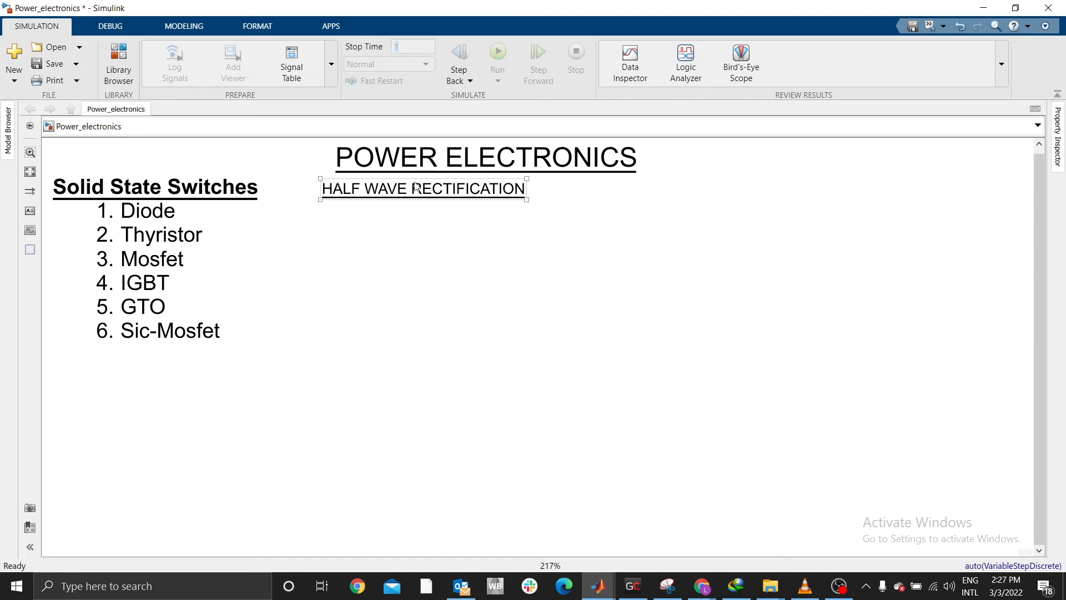
Move the HALF WAVE RECTIFICATION annotation so it is centred beneath the POWER ELECTRONICS title
{"action": "left_click_drag", "start_coordinate": [414, 188], "coordinate": [478, 195]}
{"action": "left_click", "coordinate": [454, 235]}
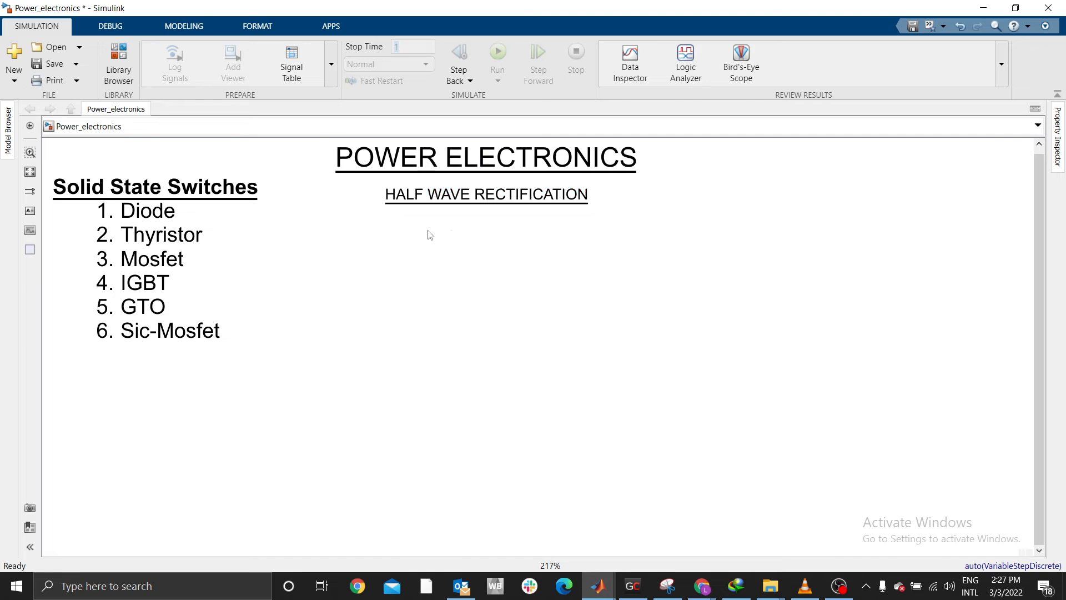
{"action": "left_click", "coordinate": [465, 209]}
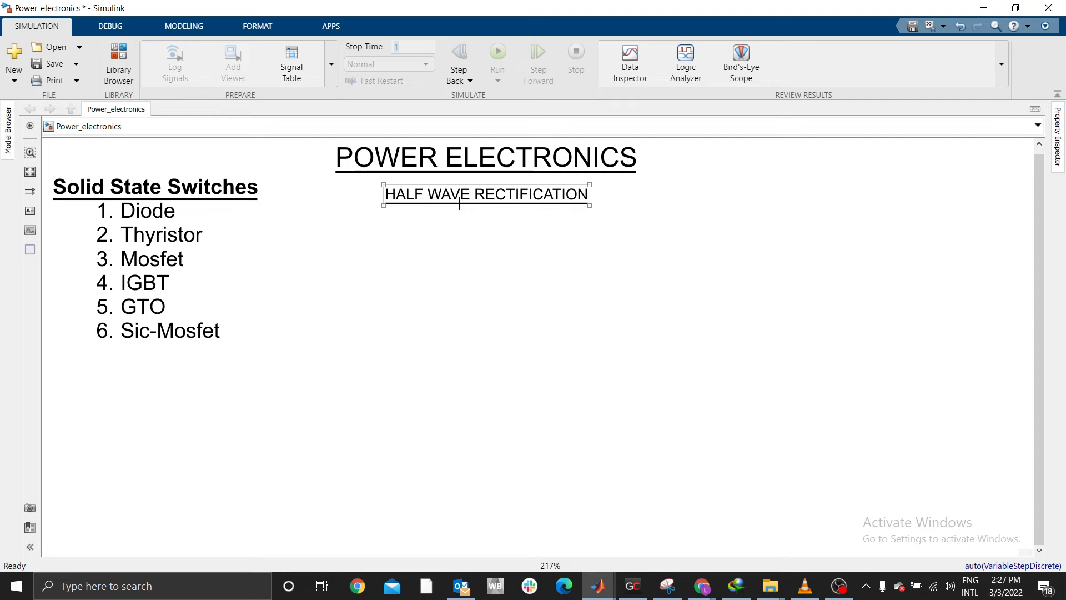
Nudge the Solid State Switches list slightly up and to the right, and deselect it
{"action": "left_click", "coordinate": [131, 236]}
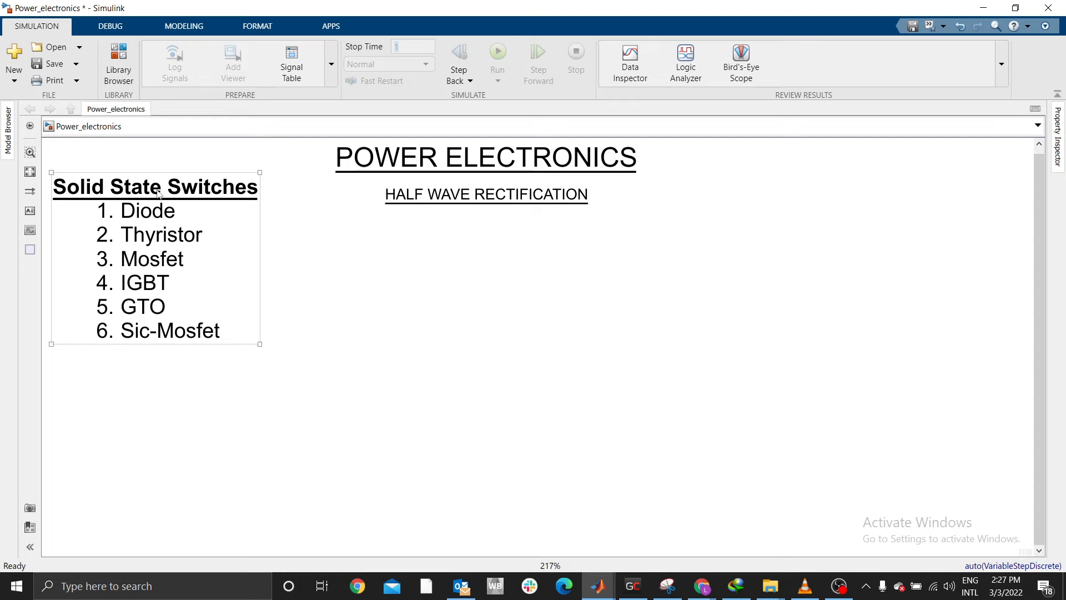
{"action": "left_click", "coordinate": [164, 214]}
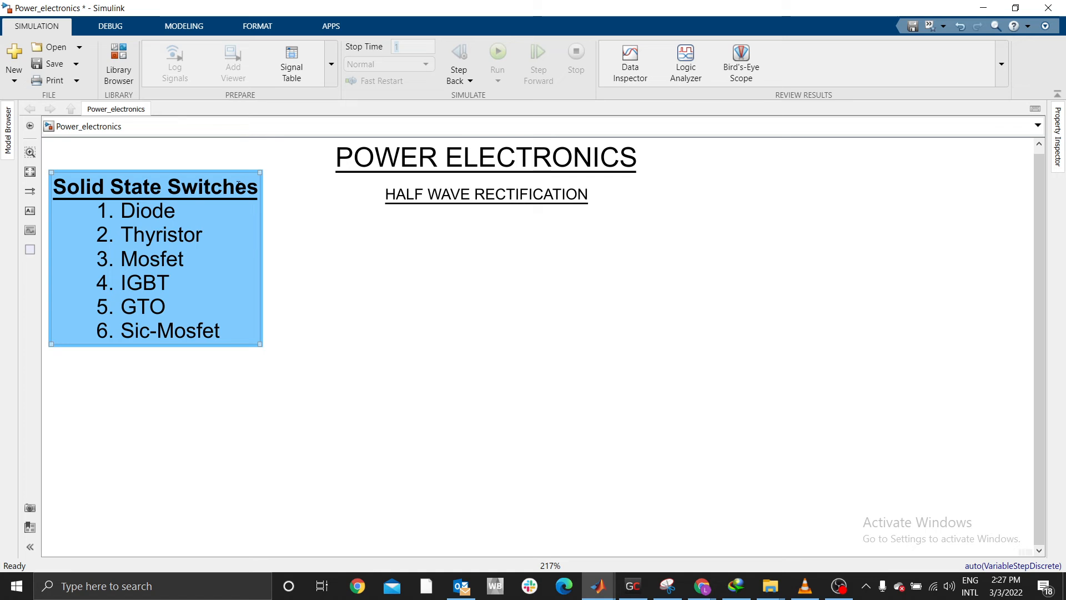
{"action": "left_click_drag", "start_coordinate": [178, 213], "coordinate": [181, 209]}
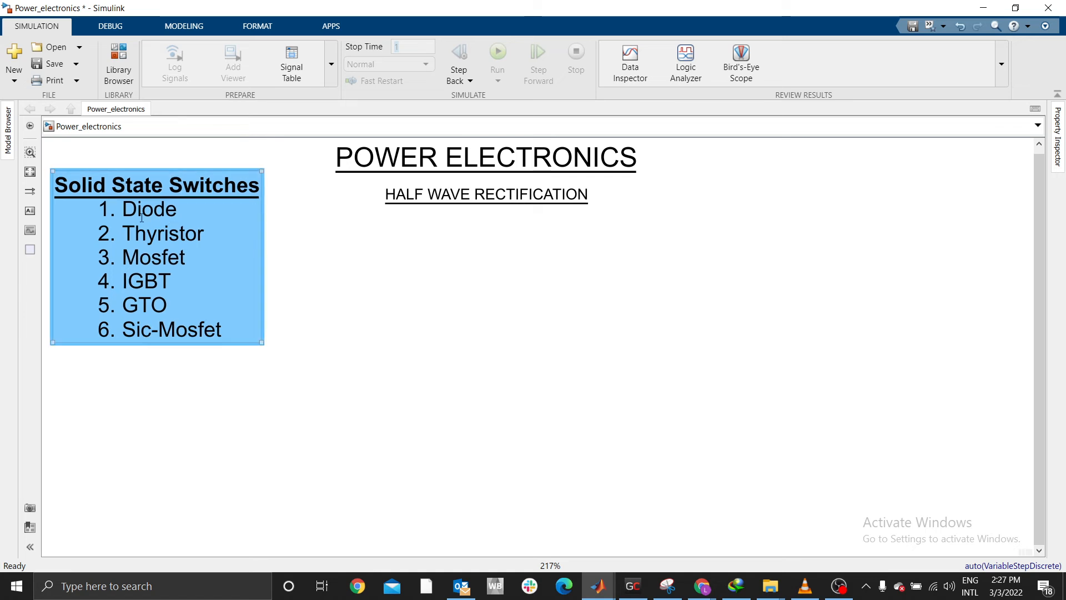
{"action": "left_click", "coordinate": [320, 260]}
{"action": "left_click", "coordinate": [136, 214]}
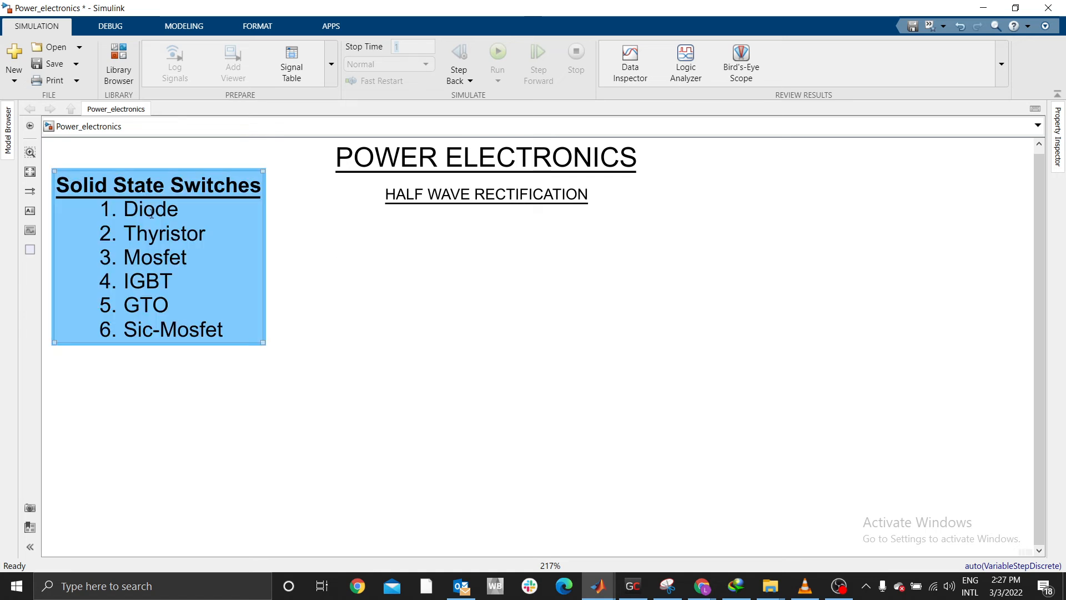
{"action": "left_click", "coordinate": [315, 226]}
Go through the Thyristor, Mosfet, IGBT, GTO and Sic-Mosfet entries in the Solid State Switches list
{"action": "left_click", "coordinate": [190, 237]}
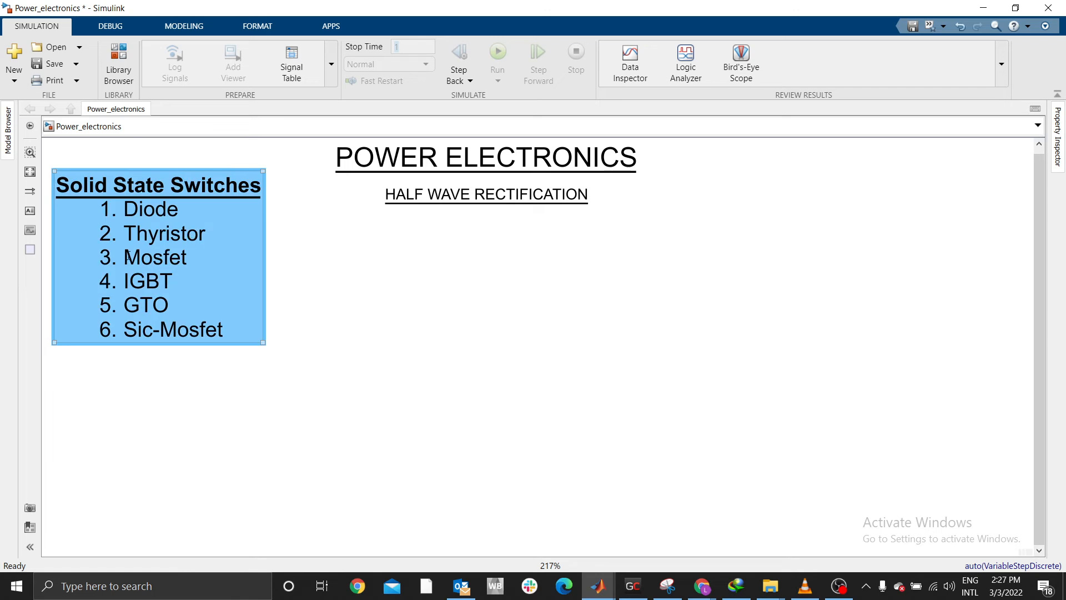
{"action": "left_click", "coordinate": [268, 243]}
{"action": "left_click", "coordinate": [172, 264]}
{"action": "left_click", "coordinate": [150, 275]}
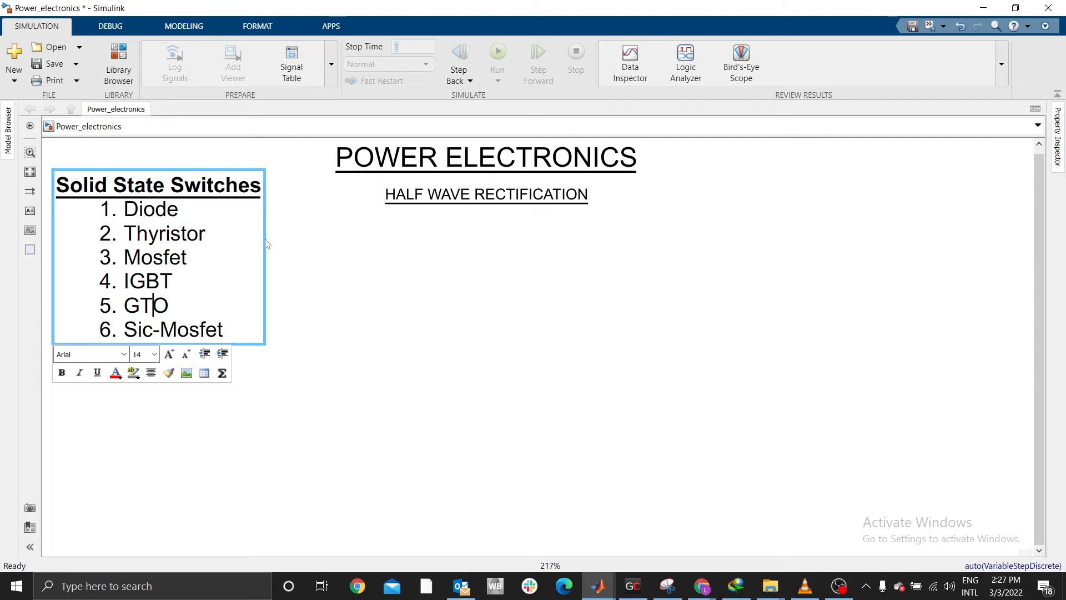
{"action": "left_click_drag", "start_coordinate": [191, 263], "coordinate": [129, 263]}
{"action": "left_click", "coordinate": [193, 272]}
{"action": "left_click_drag", "start_coordinate": [188, 257], "coordinate": [130, 258]}
{"action": "left_click", "coordinate": [184, 332]}
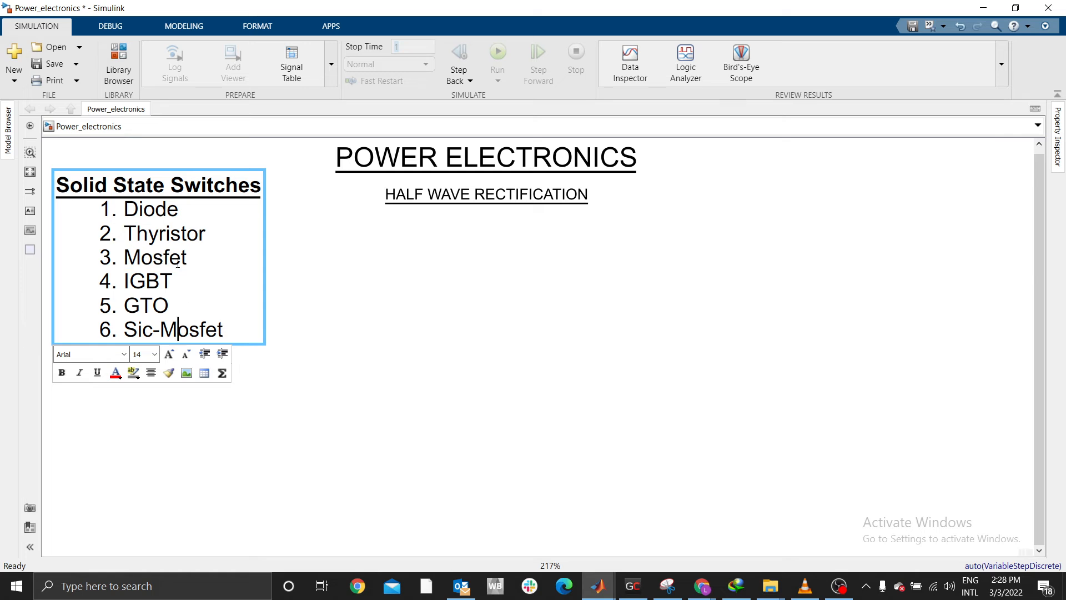
{"action": "left_click", "coordinate": [447, 265]}
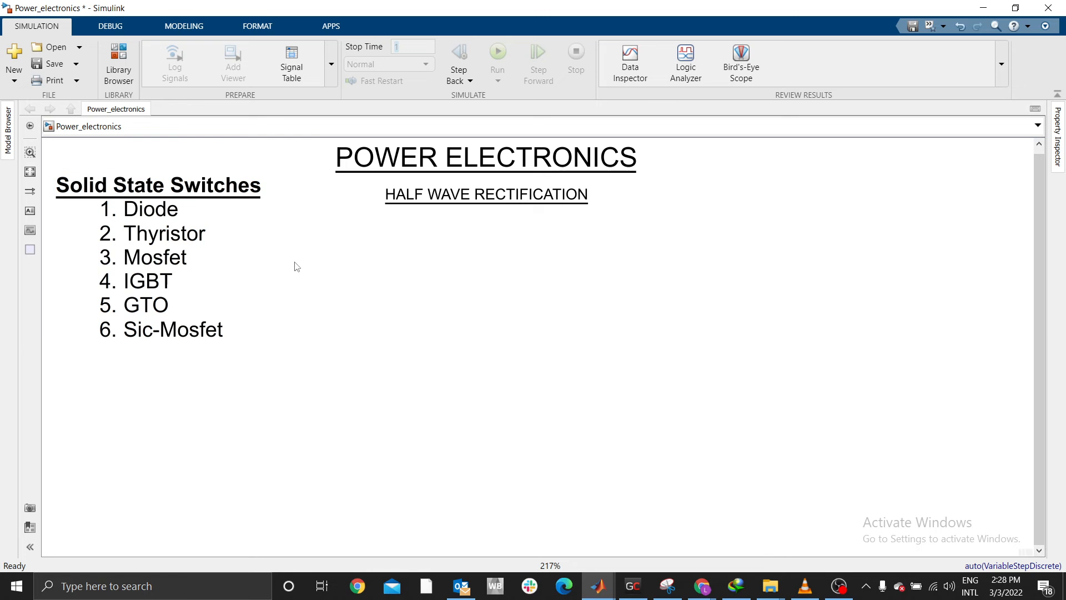
Review the HALF WAVE RECTIFICATION heading together with the Diode and Thyristor entries of the switch list
{"action": "left_click", "coordinate": [222, 246]}
{"action": "left_click", "coordinate": [471, 205]}
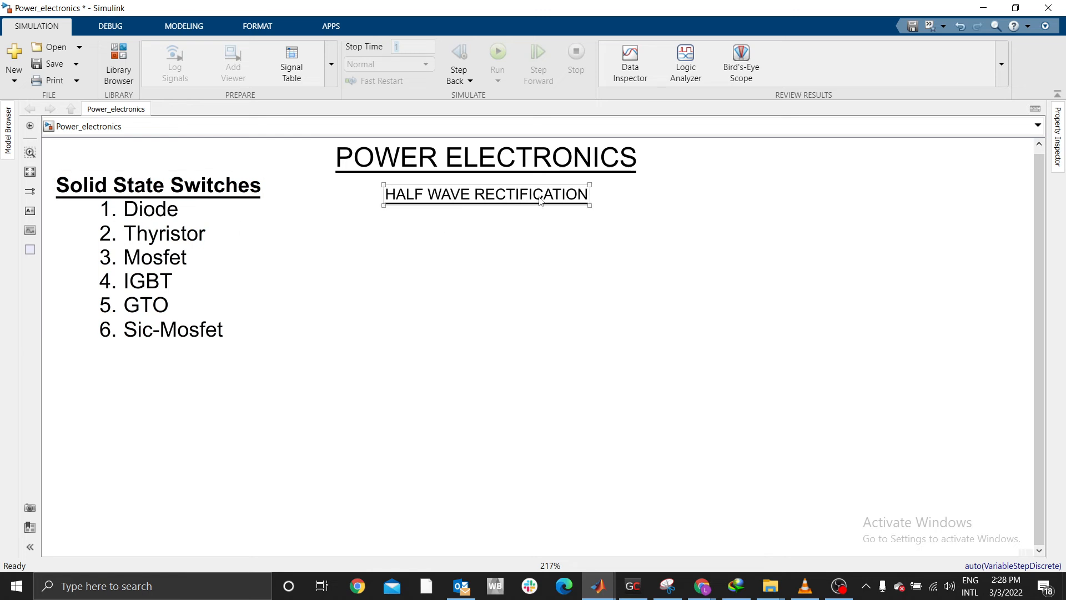
{"action": "left_click", "coordinate": [255, 222]}
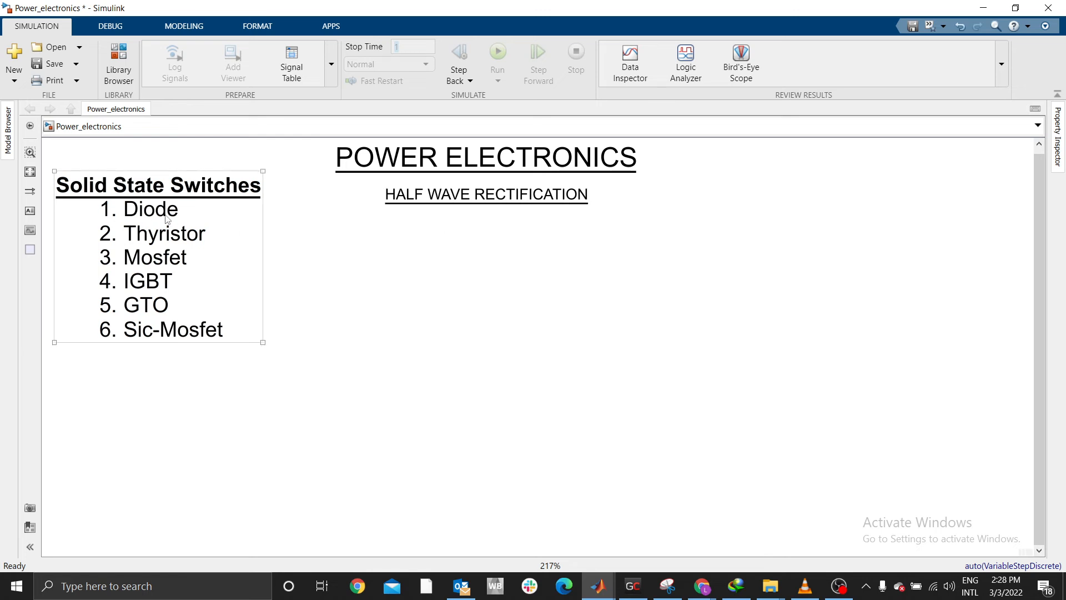
{"action": "left_click", "coordinate": [184, 213]}
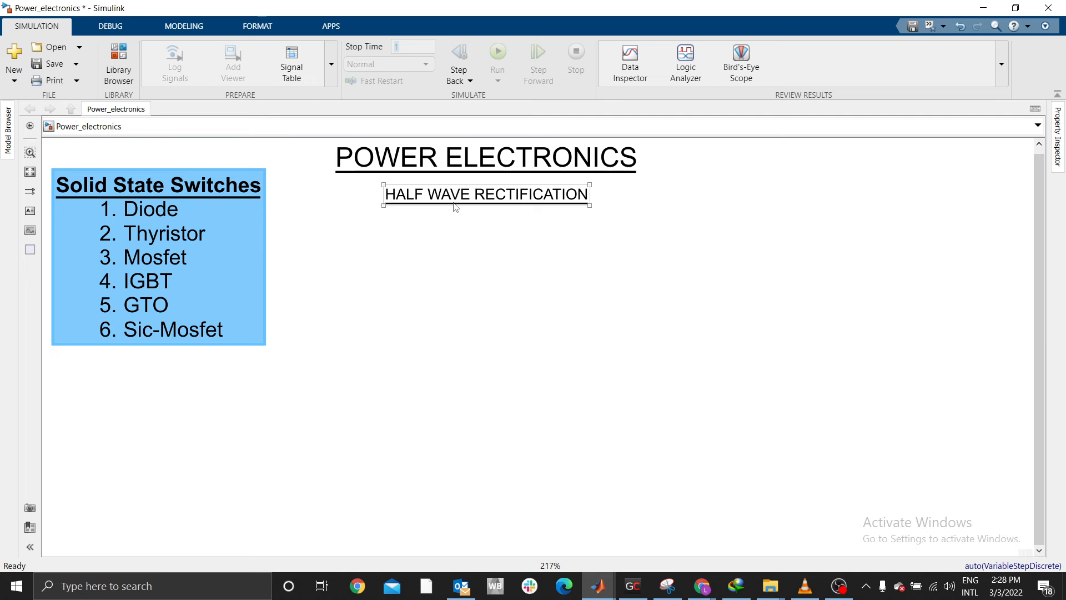
{"action": "left_click", "coordinate": [323, 220]}
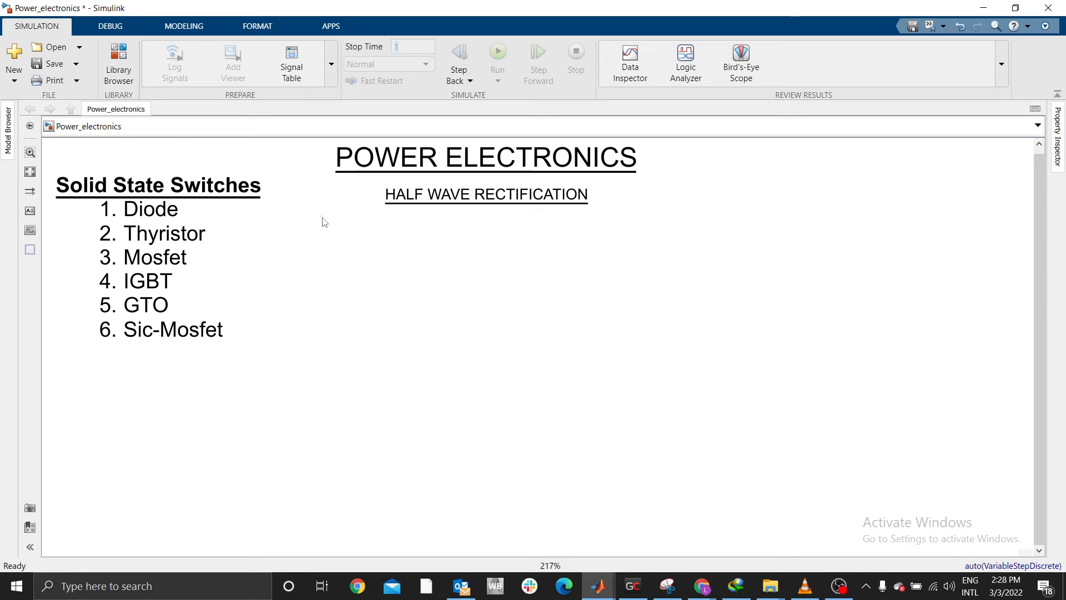
{"action": "left_click", "coordinate": [417, 200]}
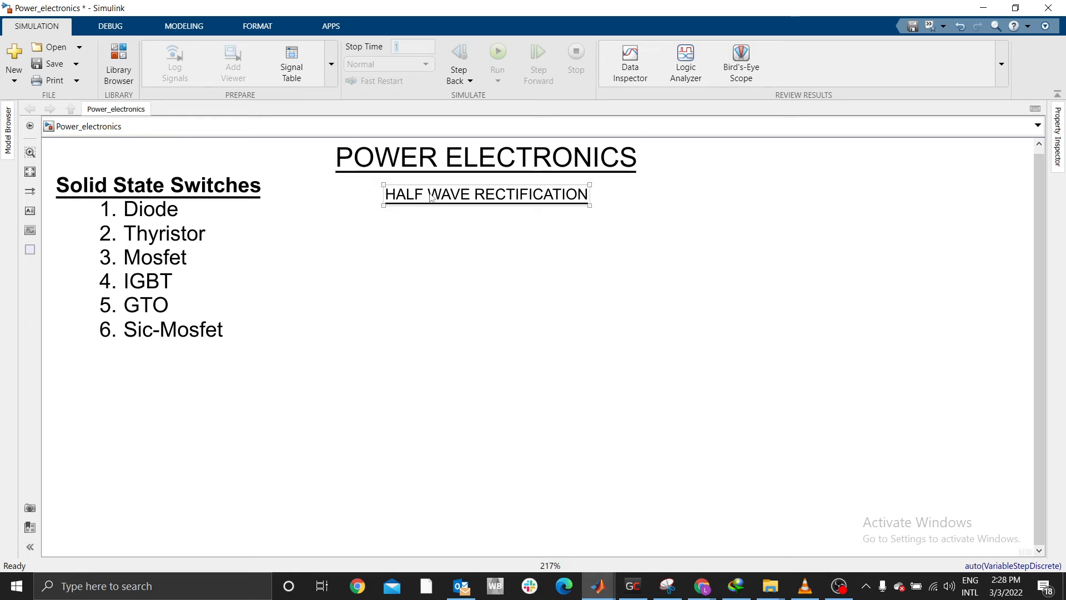
{"action": "left_click", "coordinate": [457, 257]}
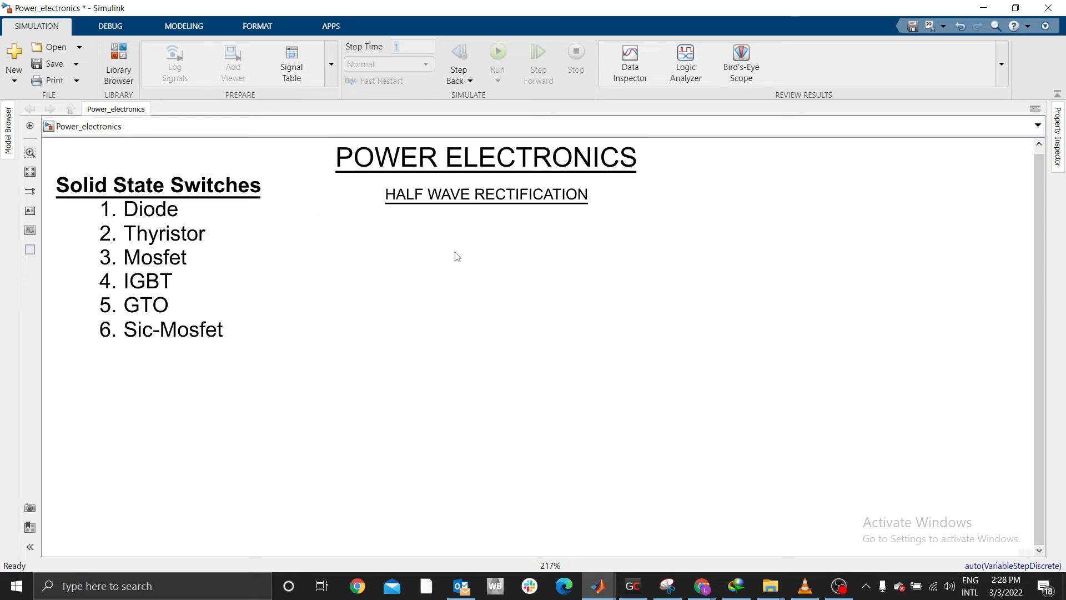
{"action": "left_click", "coordinate": [466, 193]}
{"action": "left_click", "coordinate": [480, 229]}
{"action": "left_click", "coordinate": [149, 230]}
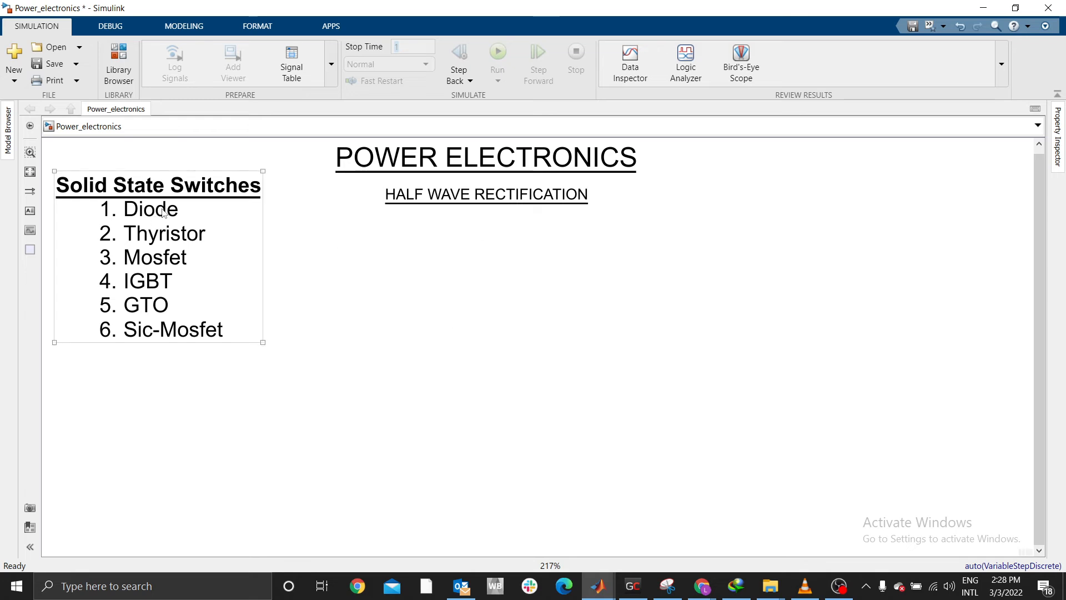
{"action": "left_click", "coordinate": [571, 348]}
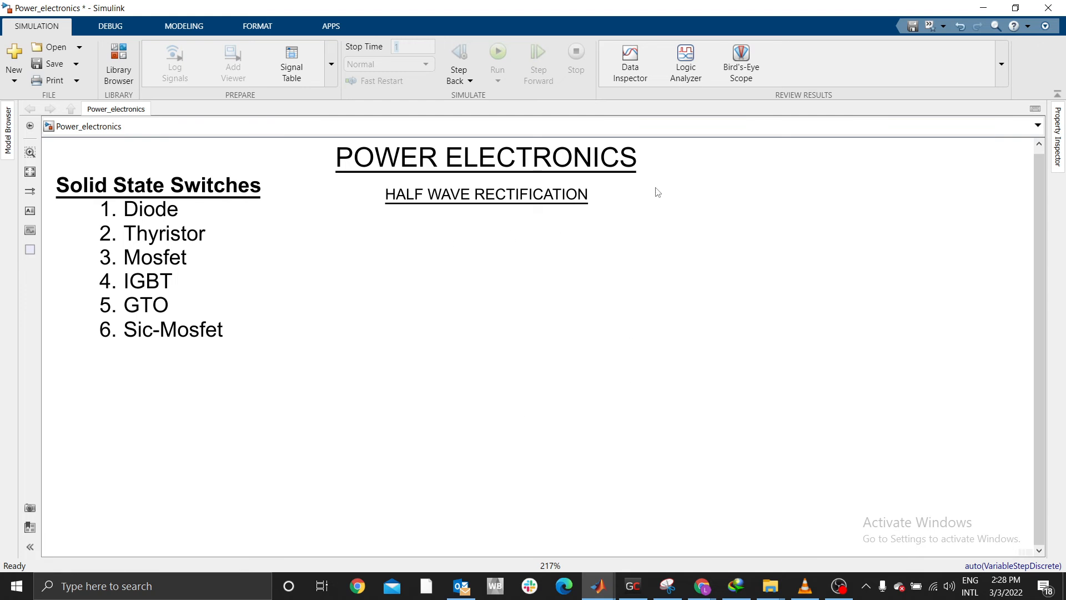
Open the block library, collapse the expanded Simscape branches, and expand Specialized Power Systems under Simscape Electrical
{"action": "left_click", "coordinate": [117, 78]}
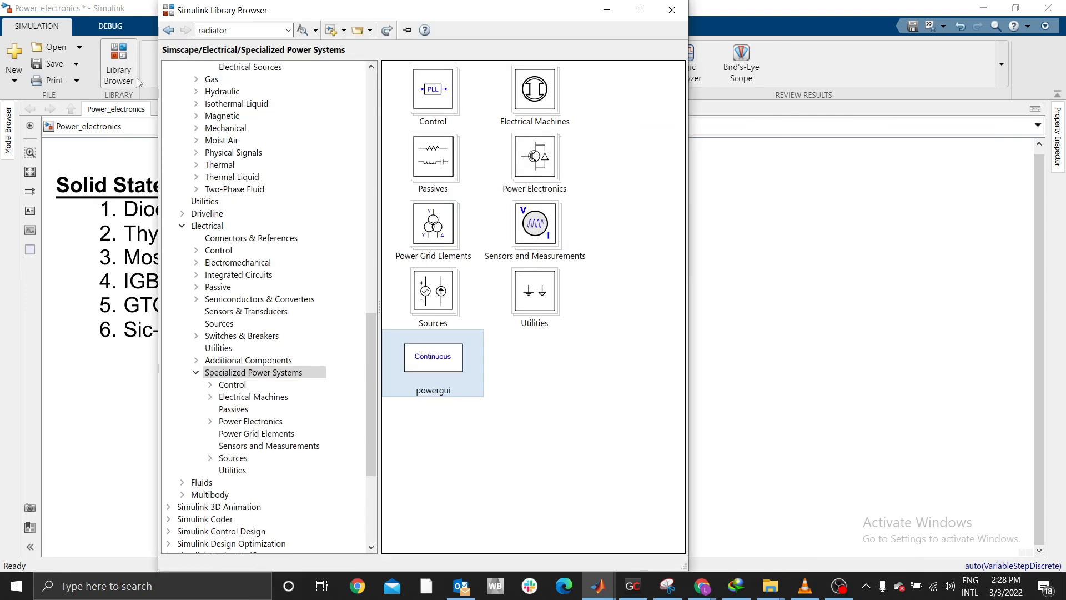
{"action": "left_click", "coordinate": [196, 372]}
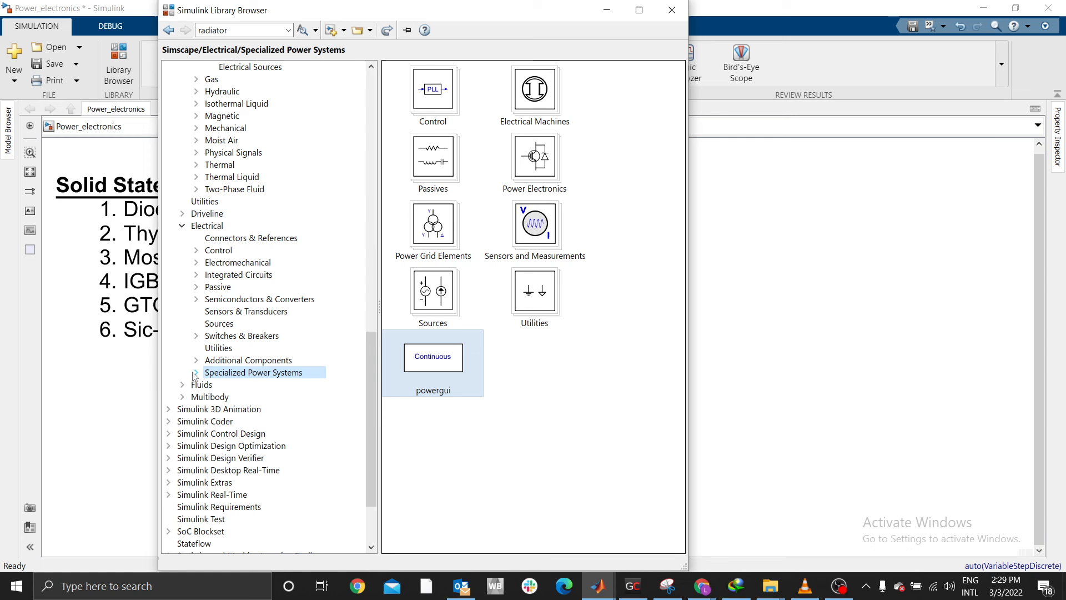
{"action": "left_click", "coordinate": [182, 225]}
{"action": "scroll", "coordinate": [182, 183], "scroll_direction": "up", "scroll_amount": 3}
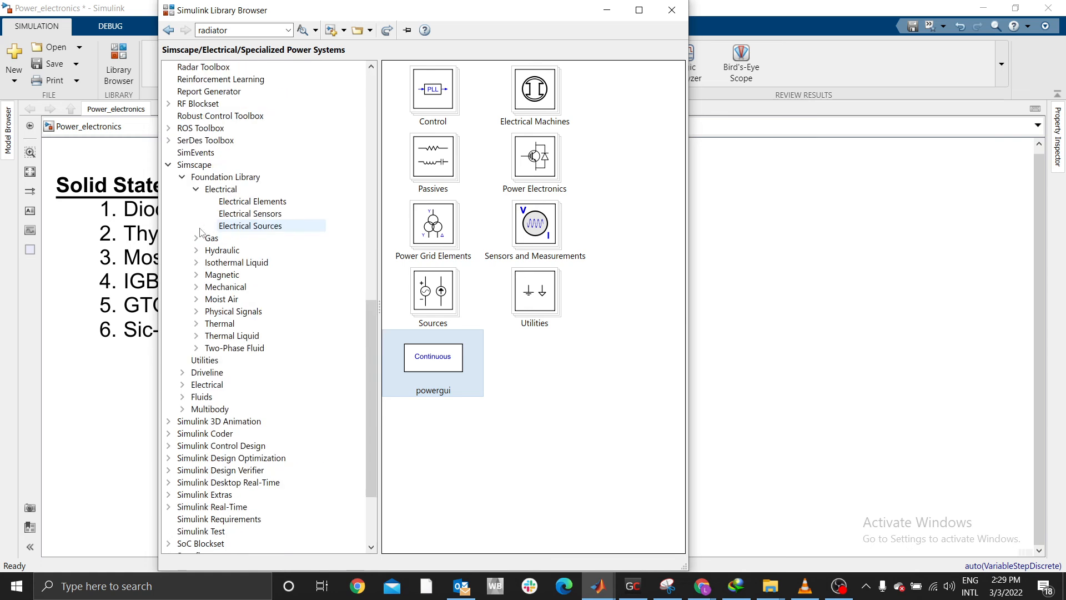
{"action": "left_click", "coordinate": [182, 179]}
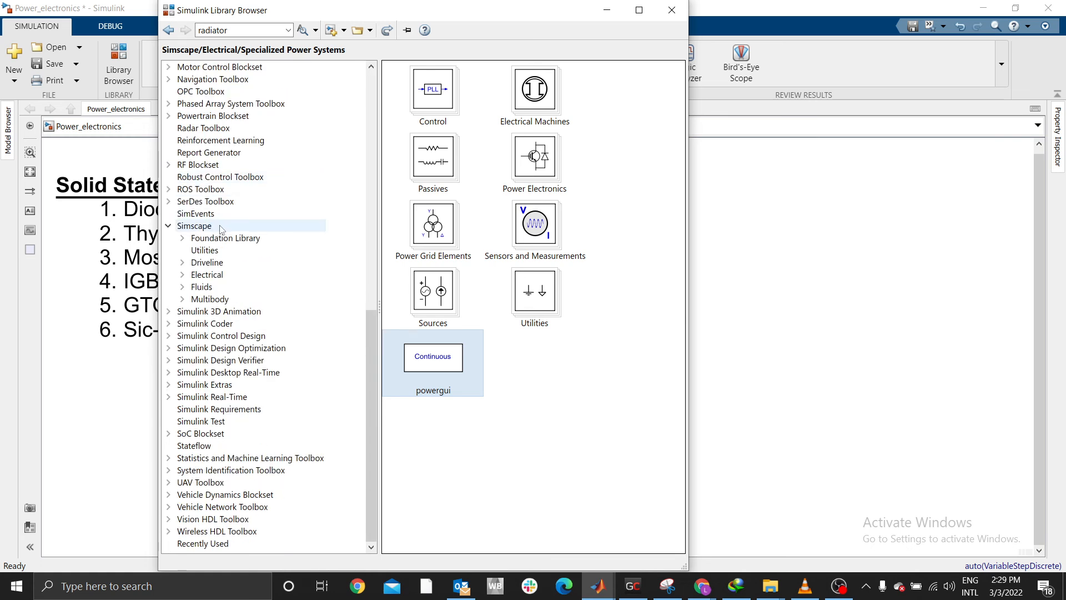
{"action": "left_click", "coordinate": [183, 275]}
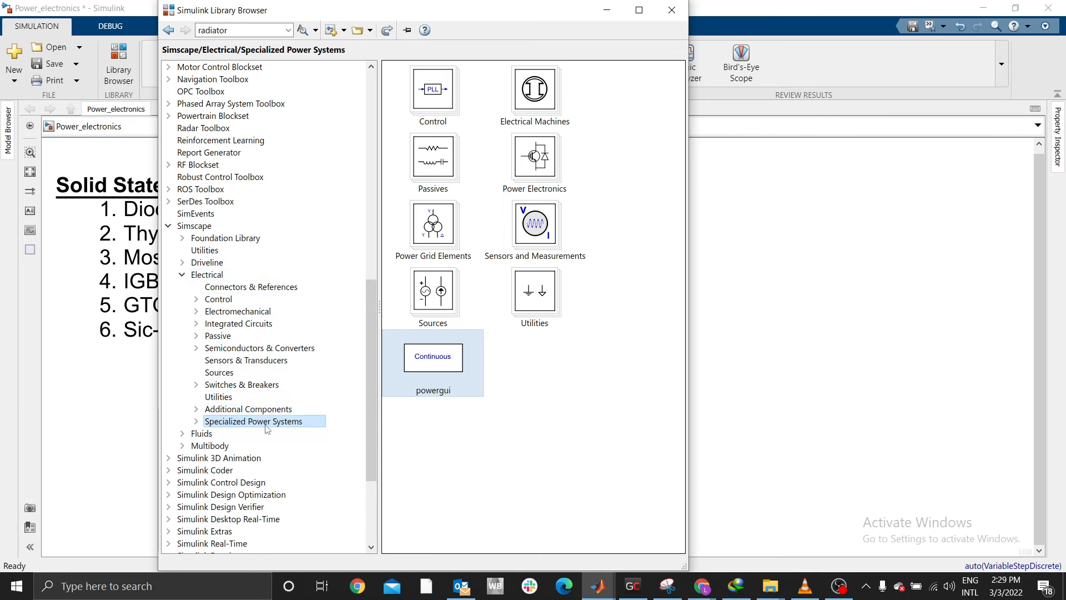
{"action": "left_click", "coordinate": [196, 422]}
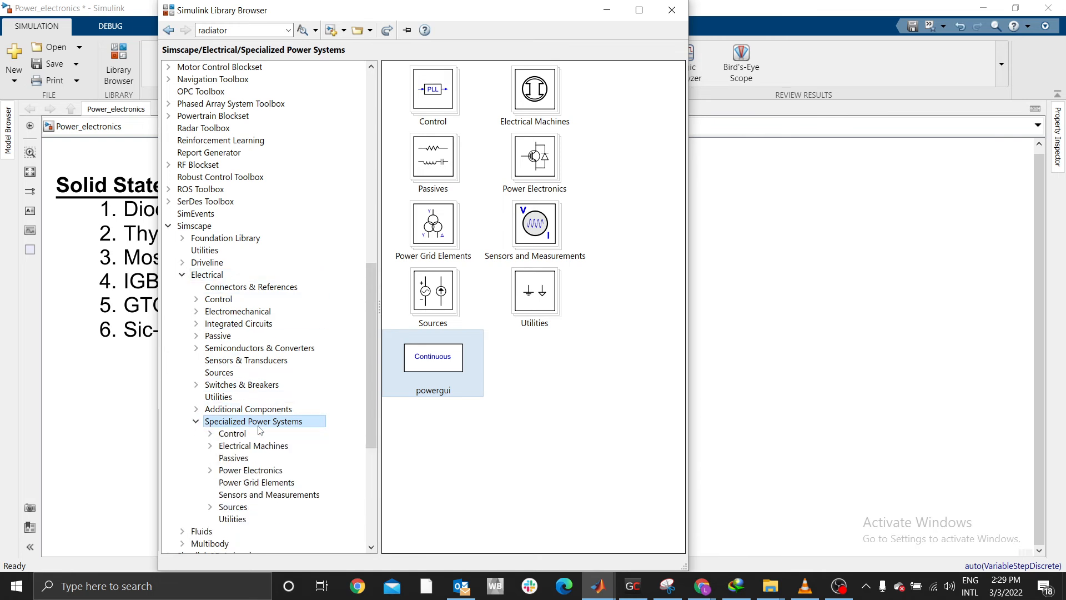
Add an AC Voltage Source from the Specialized Power Systems Sources library to the model, below and left of the HALF WAVE RECTIFICATION heading
{"action": "scroll", "coordinate": [267, 425], "scroll_direction": "down", "scroll_amount": 4}
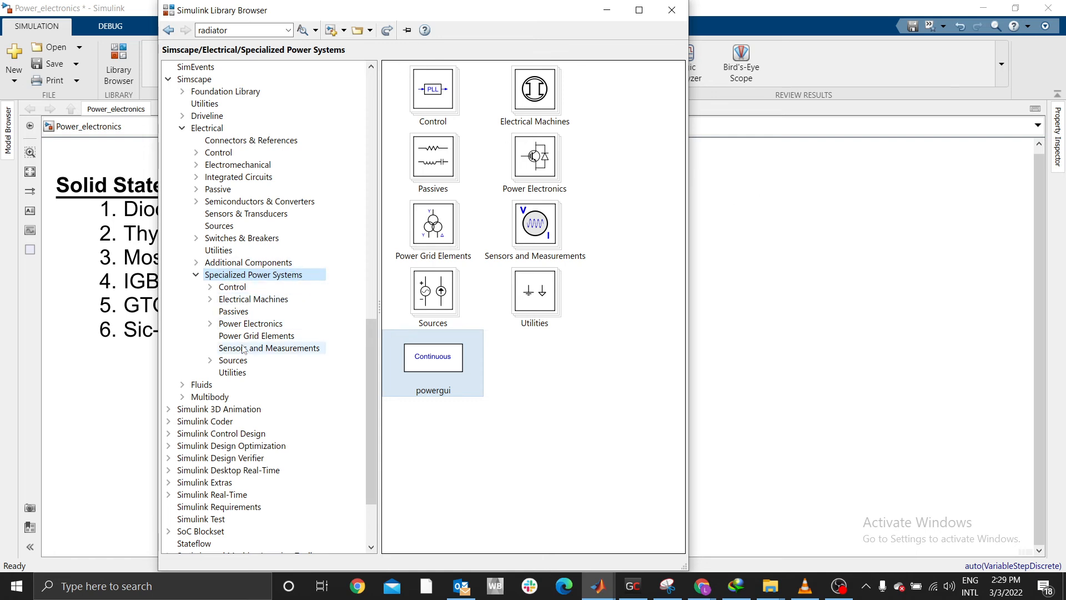
{"action": "left_click", "coordinate": [233, 361]}
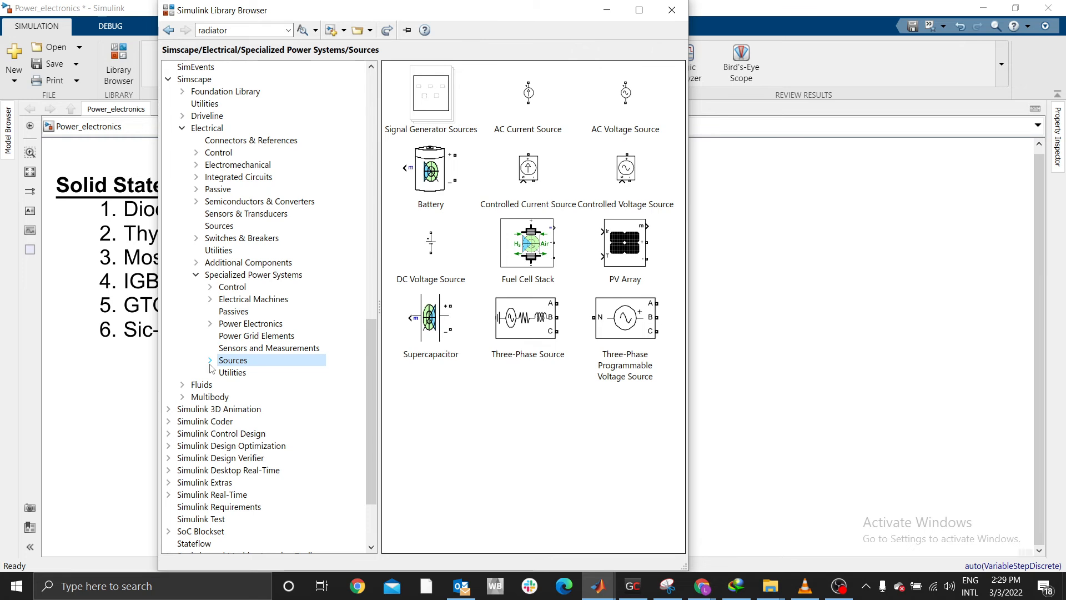
{"action": "left_click", "coordinate": [211, 364]}
{"action": "left_click", "coordinate": [266, 376]}
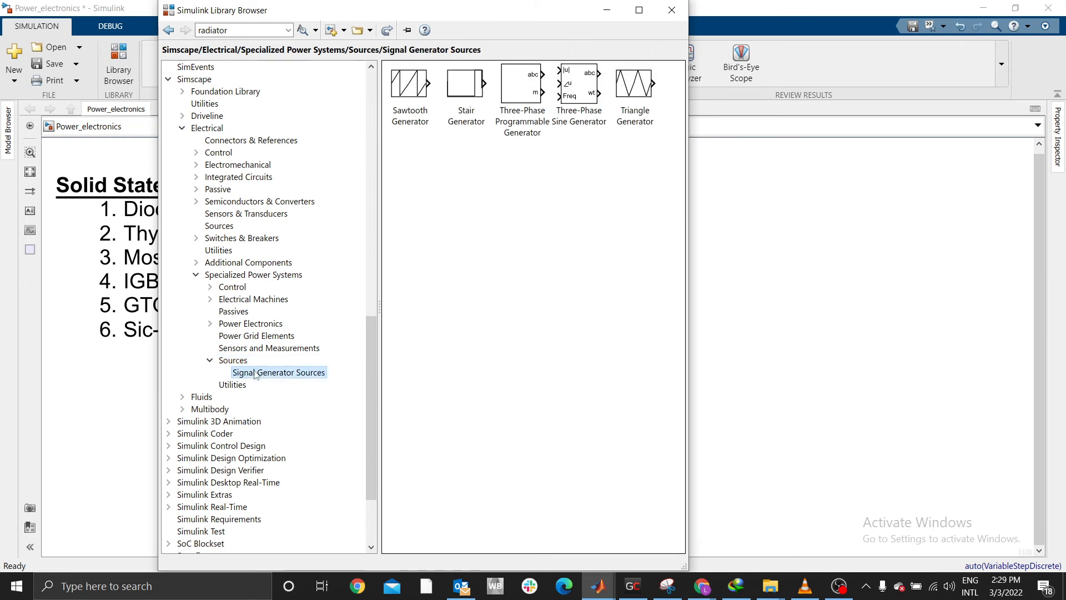
{"action": "left_click", "coordinate": [236, 361]}
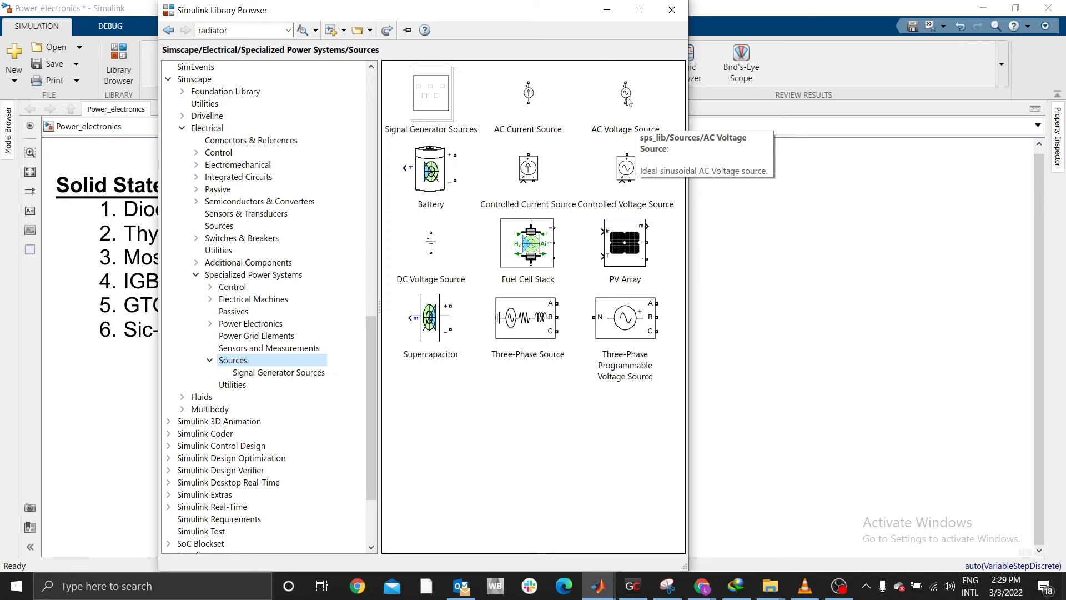
{"action": "left_click_drag", "start_coordinate": [626, 95], "coordinate": [358, 321]}
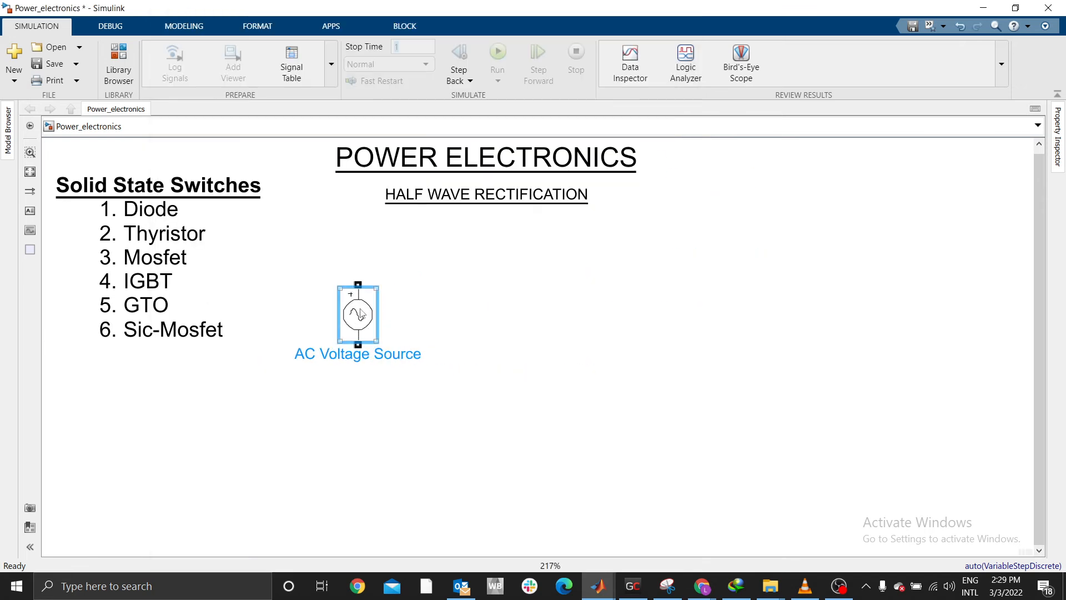
{"action": "left_click", "coordinate": [416, 312]}
Set the AC Voltage Source's peak amplitude to 230*sqrt(2) V and its frequency to 50 Hz
{"action": "double_click", "coordinate": [365, 326]}
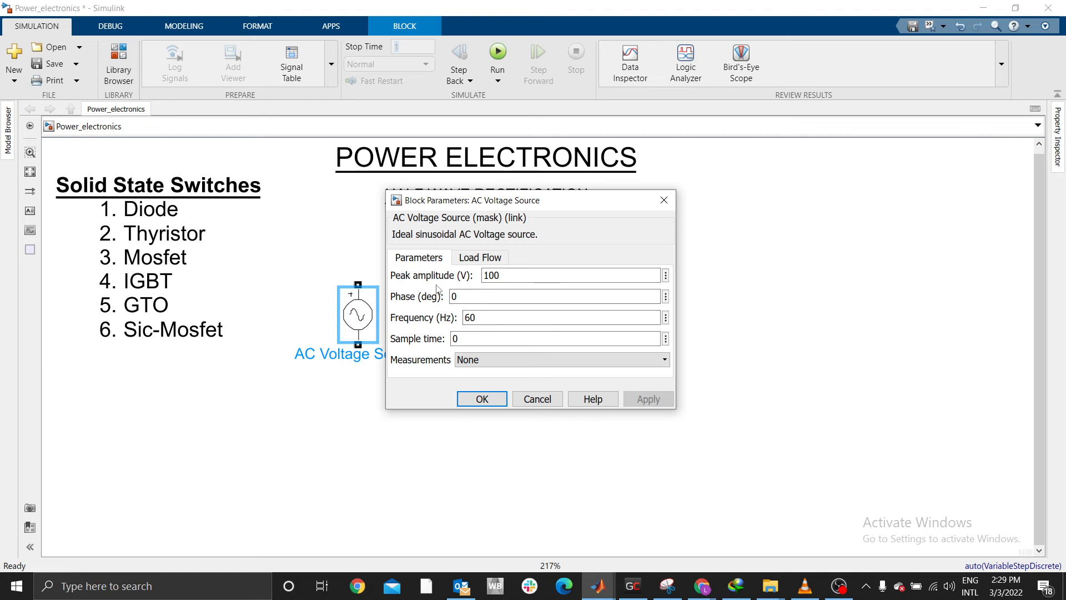
{"action": "double_click", "coordinate": [495, 275]}
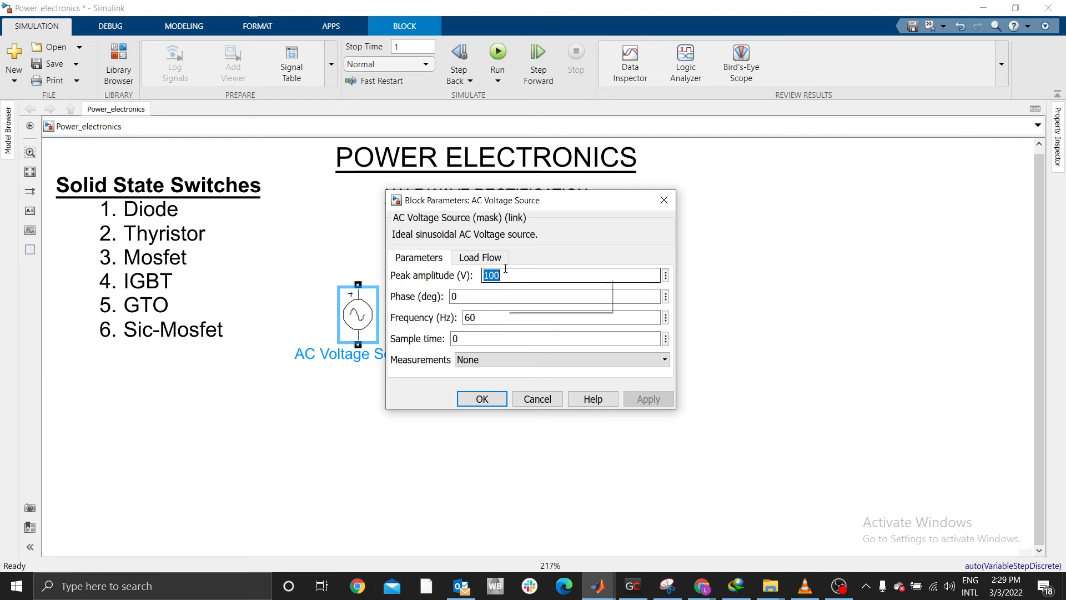
{"action": "type", "text": "230"}
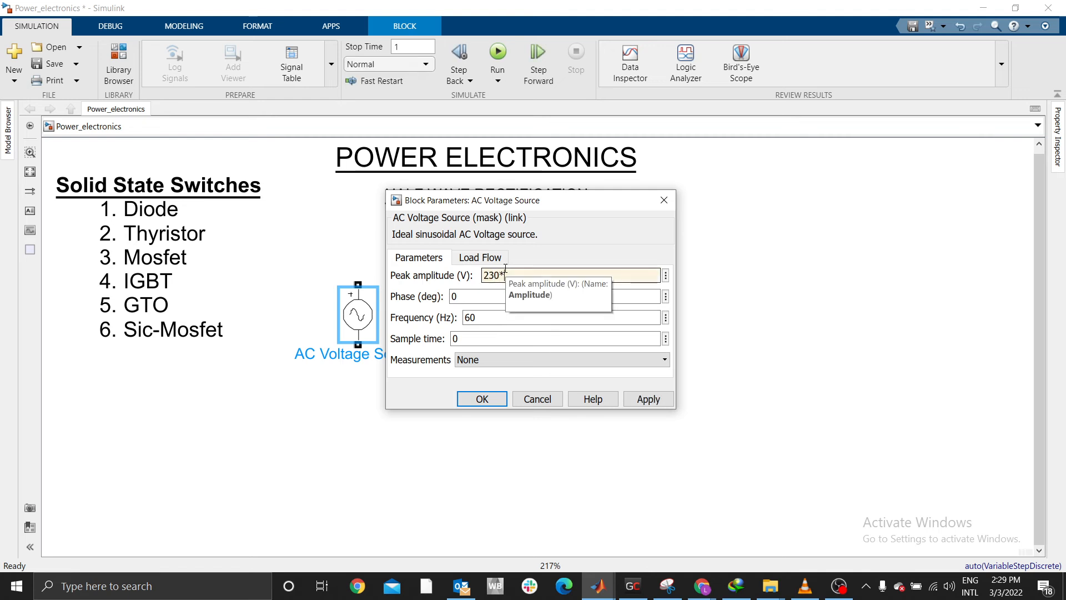
{"action": "type", "text": "*sqrt("}
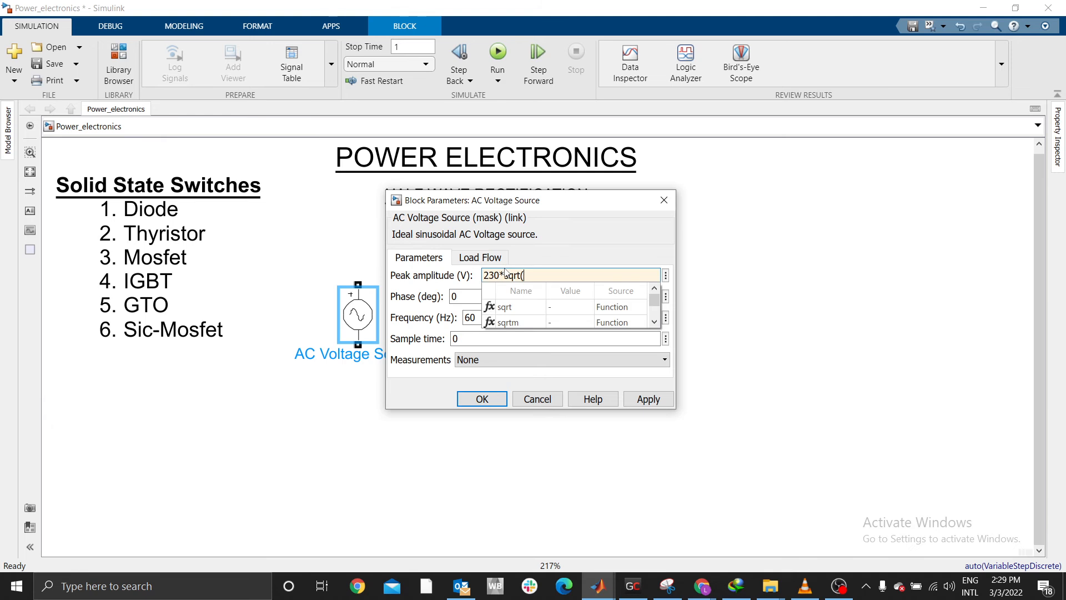
{"action": "type", "text": "2)"}
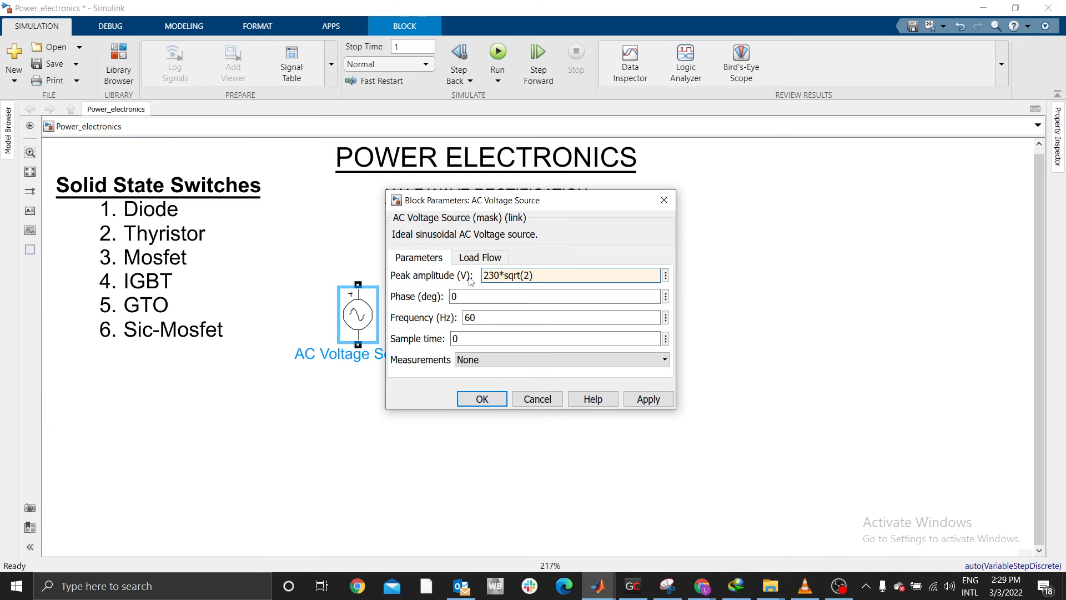
{"action": "key", "text": "Tab"}
{"action": "key", "text": "Tab"}
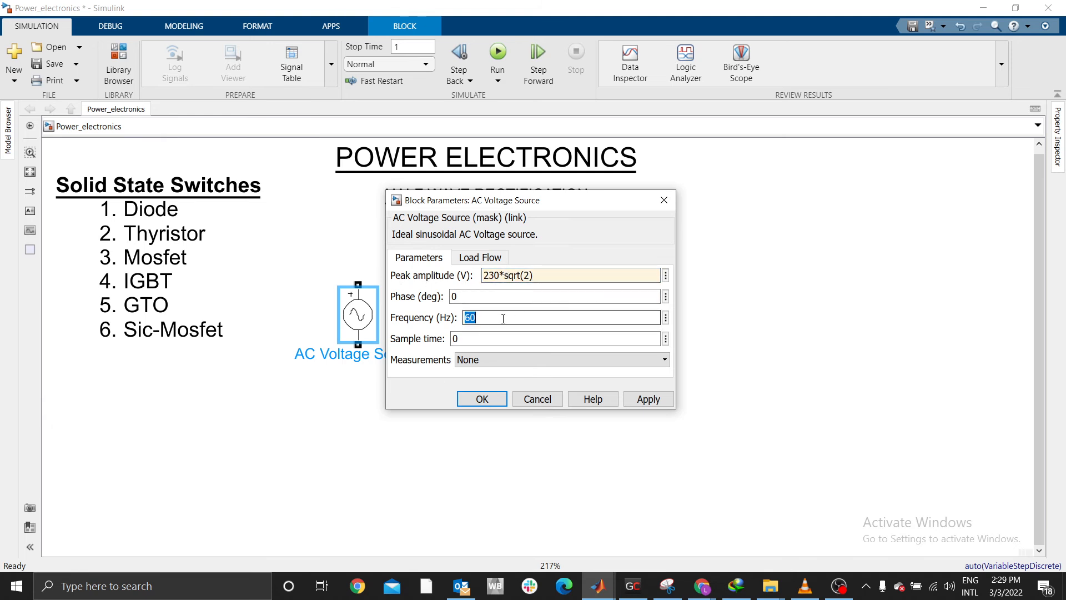
{"action": "type", "text": "5"}
{"action": "left_click", "coordinate": [482, 398]}
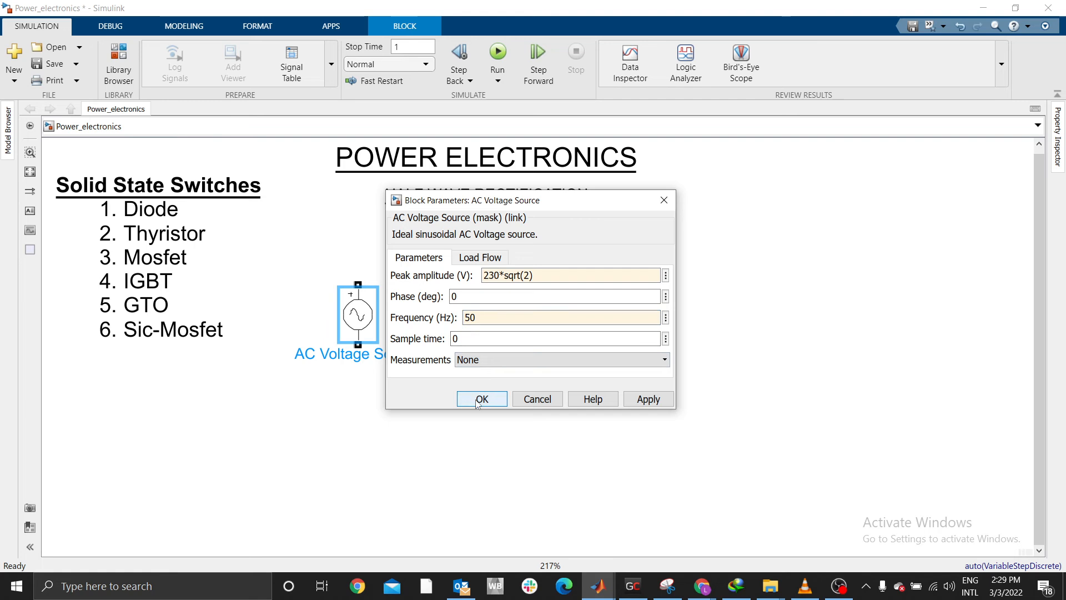
Rename the AC Voltage Source block as 230V and place its label to the left of the symbol
{"action": "double_click", "coordinate": [371, 355]}
{"action": "key", "text": "ctrl+a"}
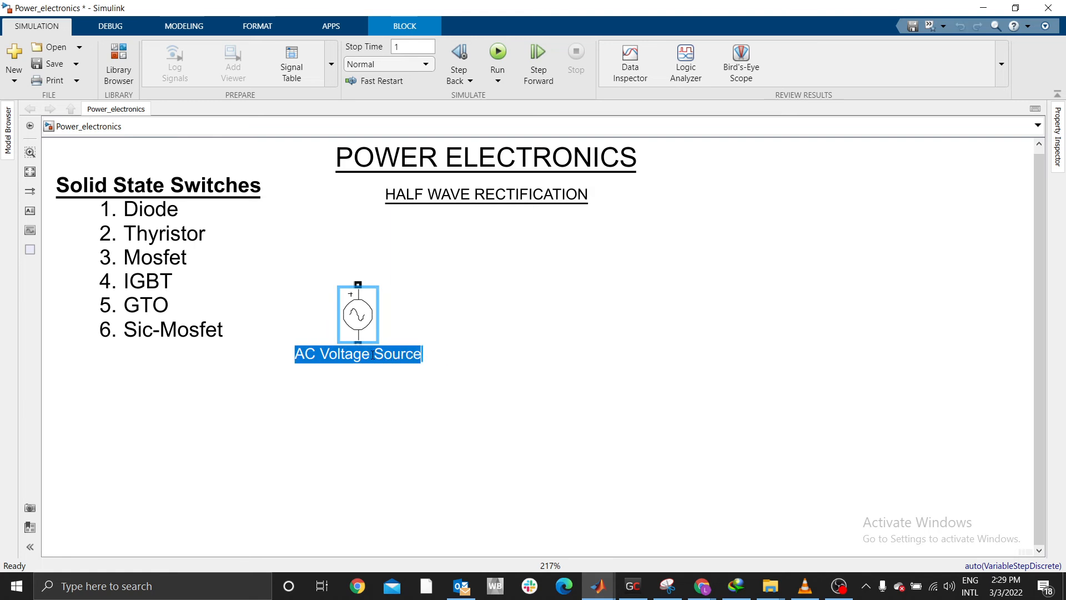
{"action": "type", "text": "230"}
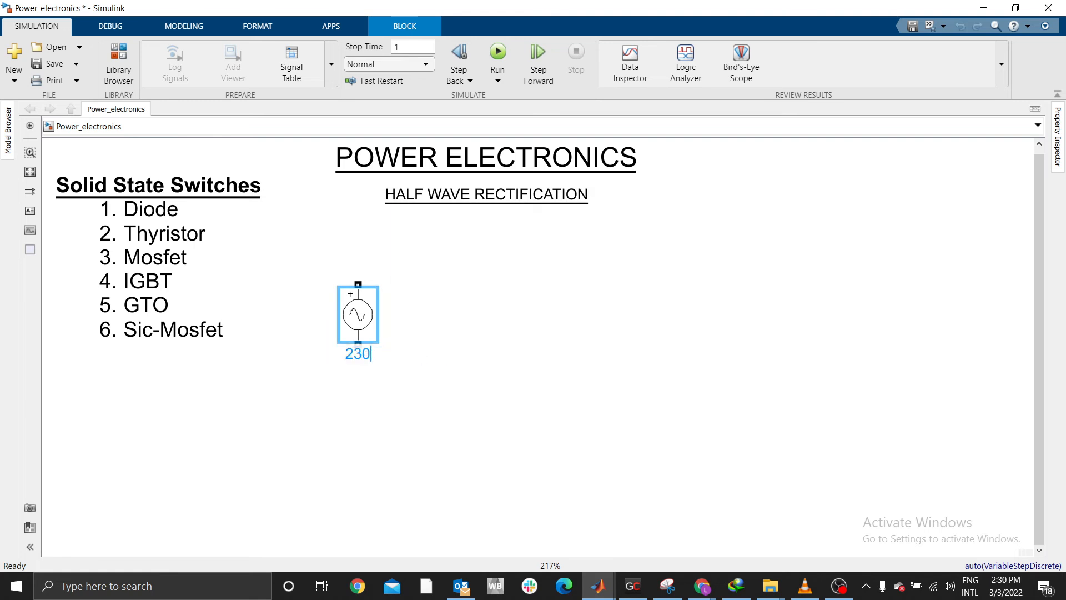
{"action": "type", "text": "V"}
{"action": "key", "text": "Return"}
{"action": "left_click", "coordinate": [394, 258]}
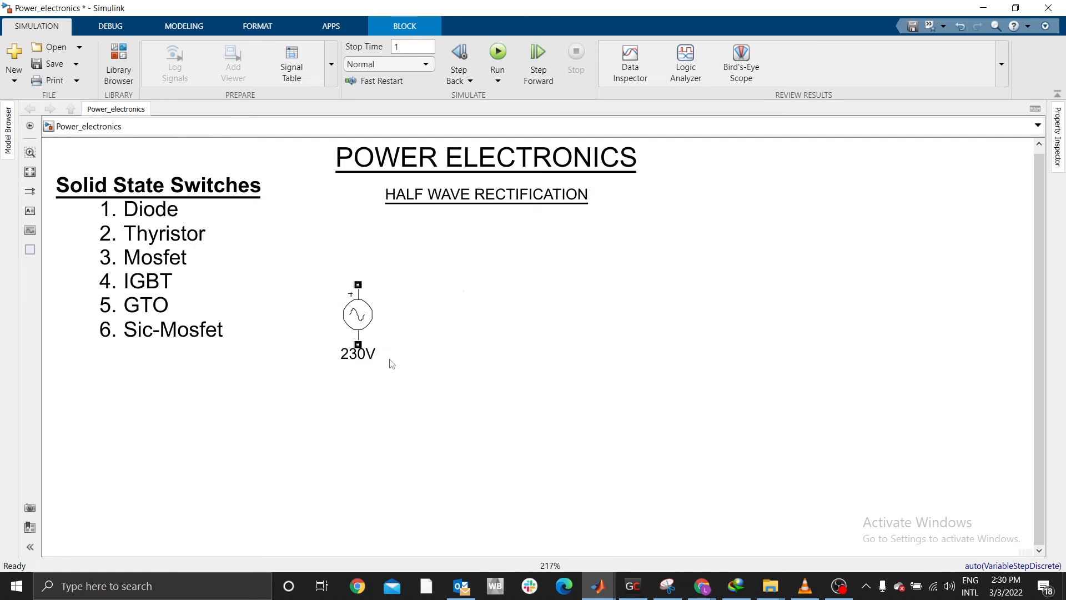
{"action": "left_click_drag", "start_coordinate": [353, 356], "coordinate": [317, 320]}
{"action": "left_click", "coordinate": [438, 316]}
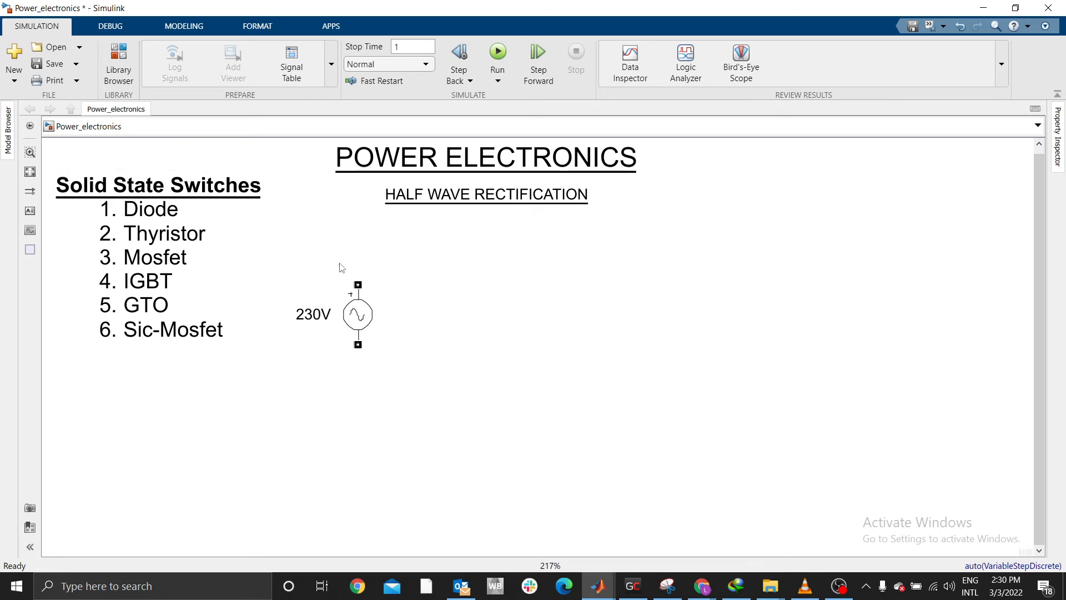
Browse the Specialized Power Systems Power Electronics library and go through its Mosfet, Thyristor, IGBT and Gto blocks
{"action": "left_click", "coordinate": [117, 60]}
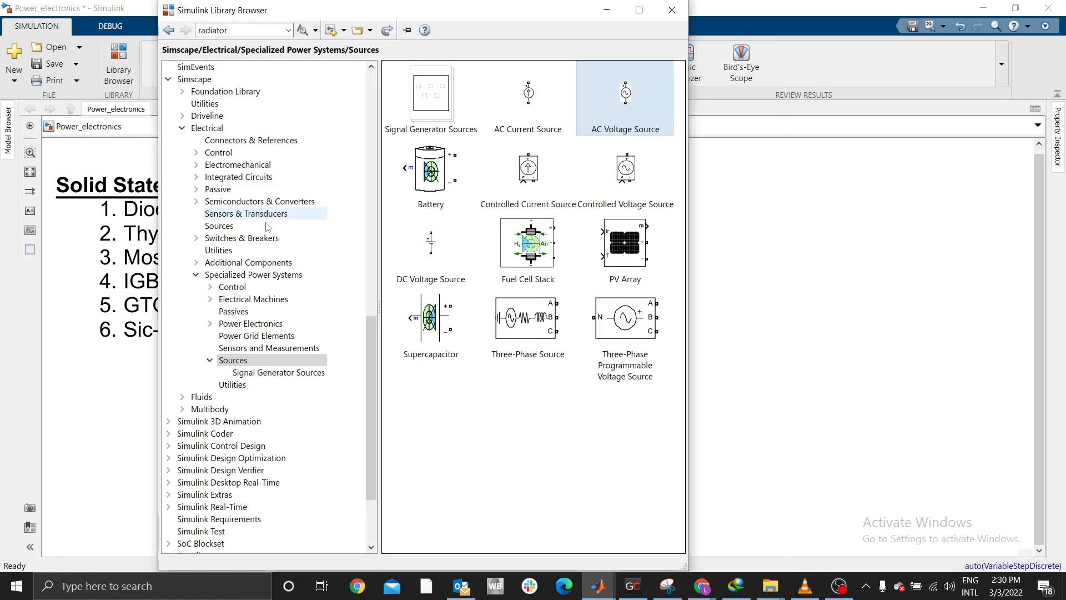
{"action": "left_click", "coordinate": [247, 324]}
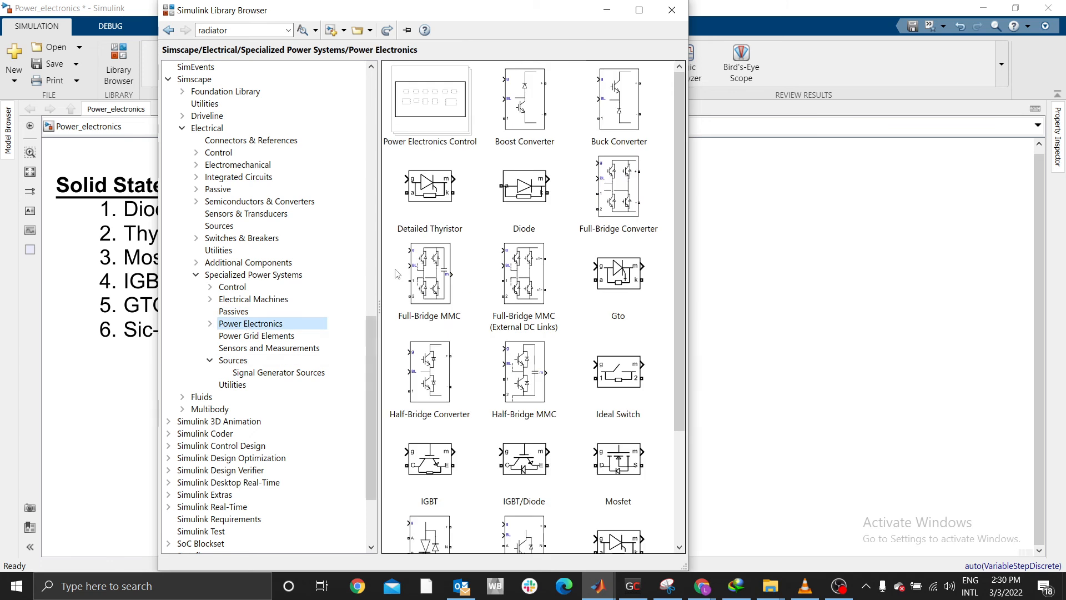
{"action": "scroll", "coordinate": [571, 293], "scroll_direction": "down", "scroll_amount": 4}
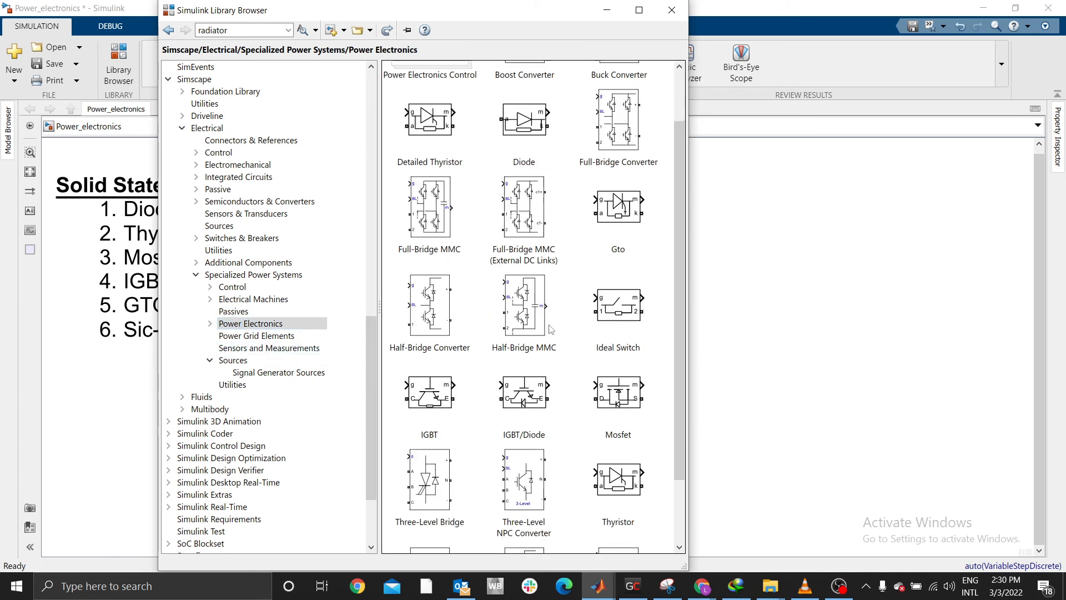
{"action": "scroll", "coordinate": [542, 389], "scroll_direction": "up", "scroll_amount": 1}
{"action": "scroll", "coordinate": [541, 389], "scroll_direction": "up", "scroll_amount": 2}
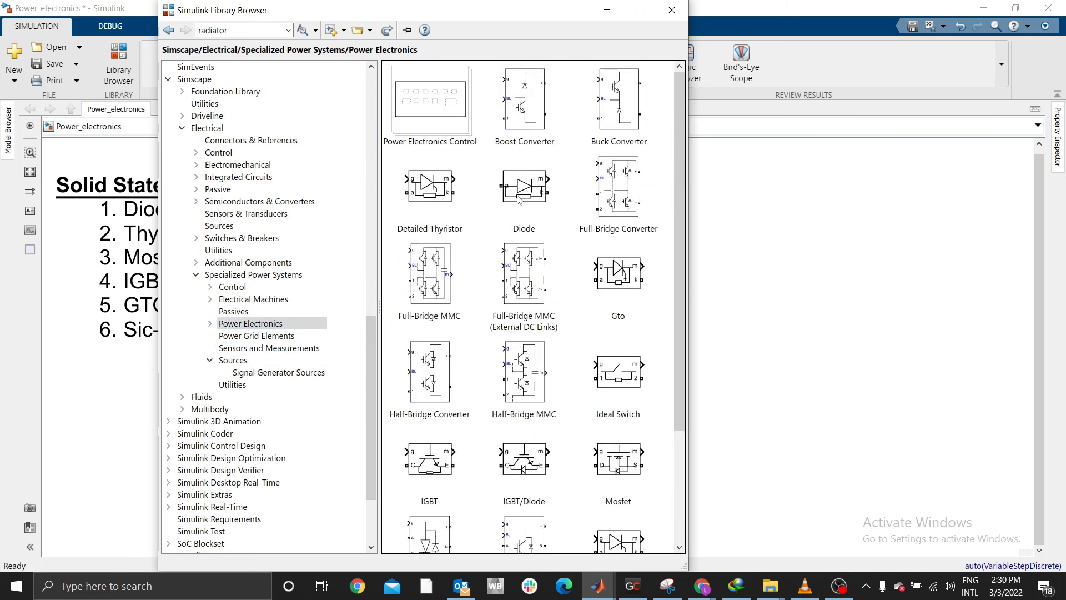
{"action": "scroll", "coordinate": [494, 177], "scroll_direction": "down", "scroll_amount": 3}
{"action": "scroll", "coordinate": [550, 311], "scroll_direction": "down", "scroll_amount": 2}
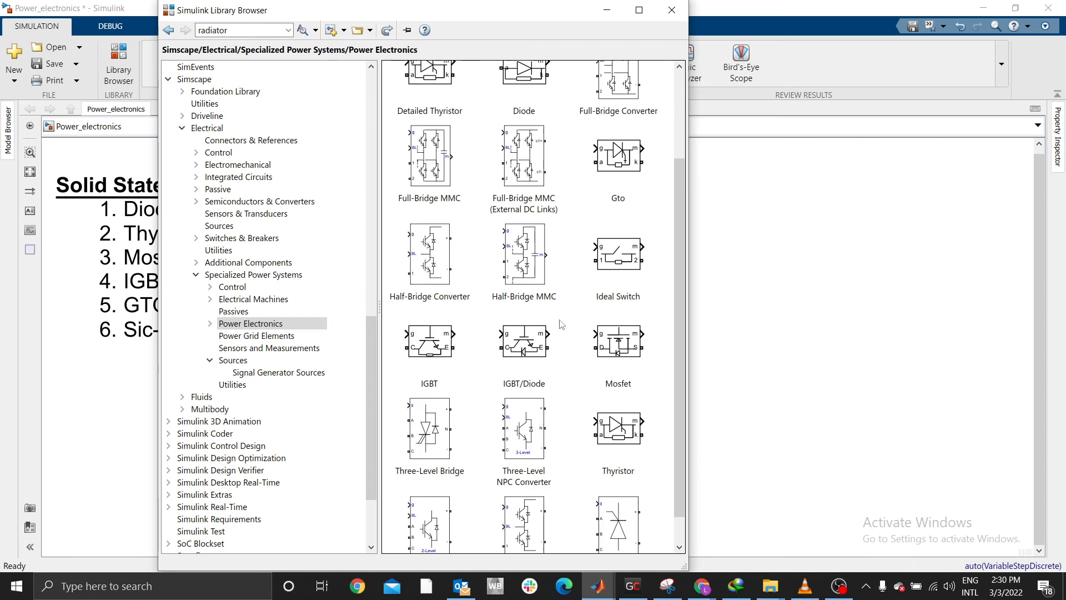
{"action": "left_click", "coordinate": [624, 344]}
{"action": "left_click", "coordinate": [620, 452]}
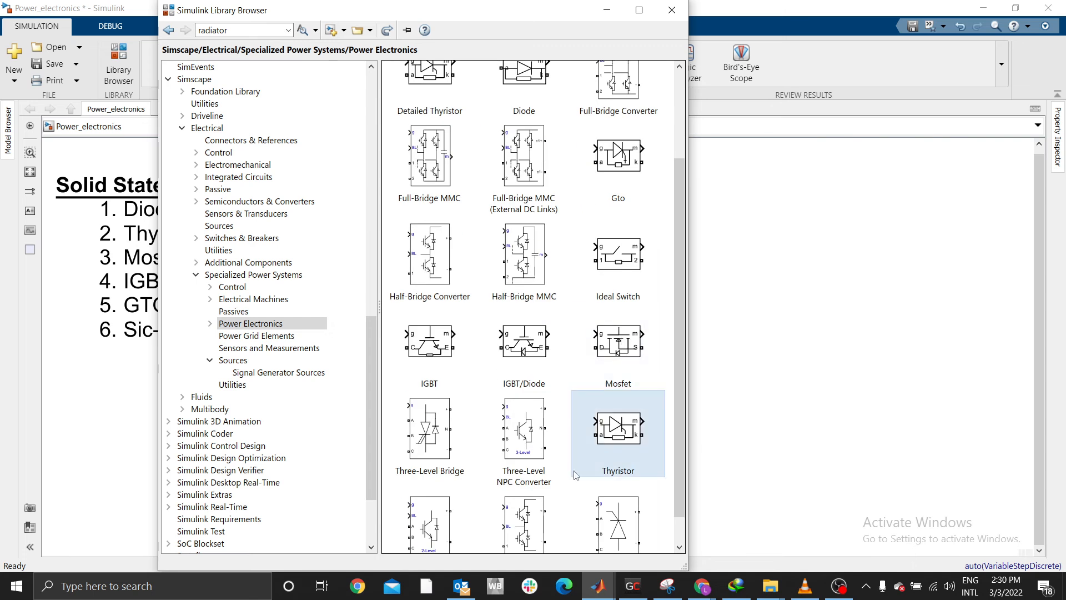
{"action": "left_click", "coordinate": [429, 350]}
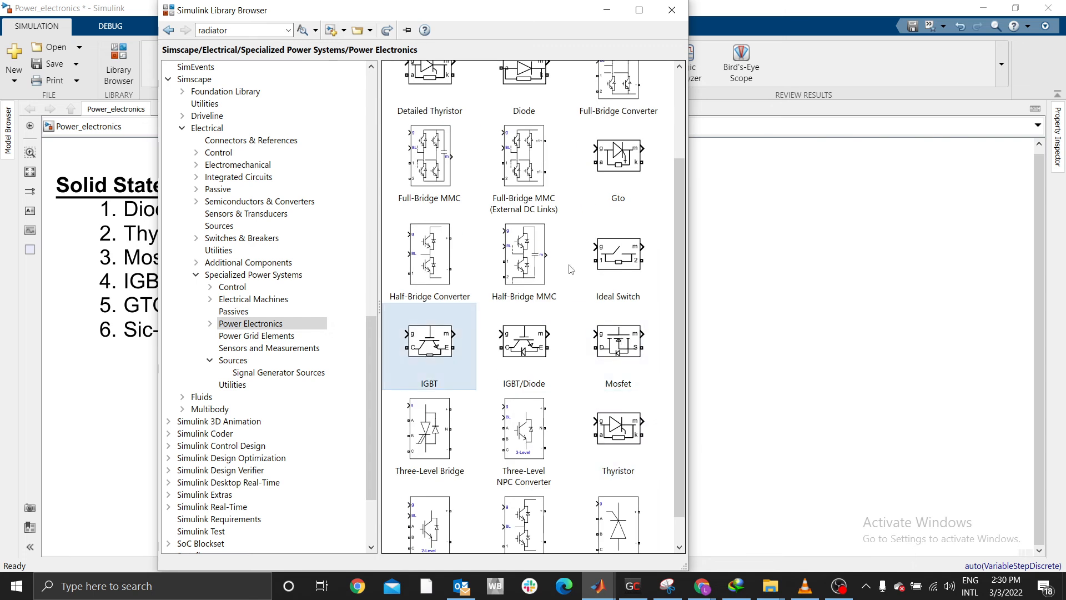
{"action": "scroll", "coordinate": [571, 269], "scroll_direction": "up", "scroll_amount": 1}
{"action": "left_click", "coordinate": [615, 232]}
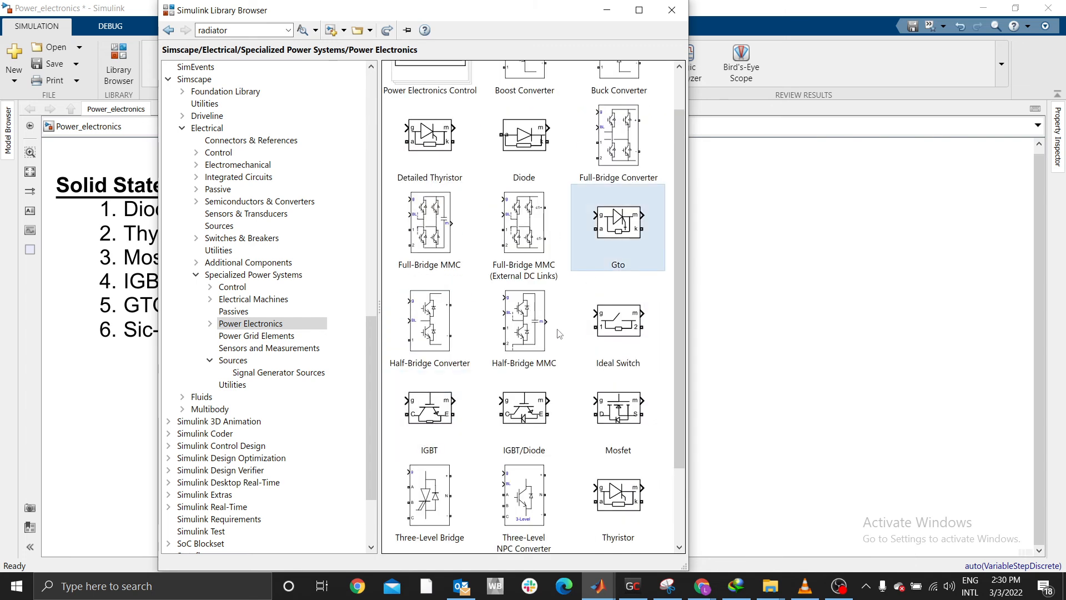
Add a Diode block to the right of the 230V source and move the source lower than the diode
{"action": "scroll", "coordinate": [559, 333], "scroll_direction": "up", "scroll_amount": 1}
{"action": "left_click", "coordinate": [522, 222]}
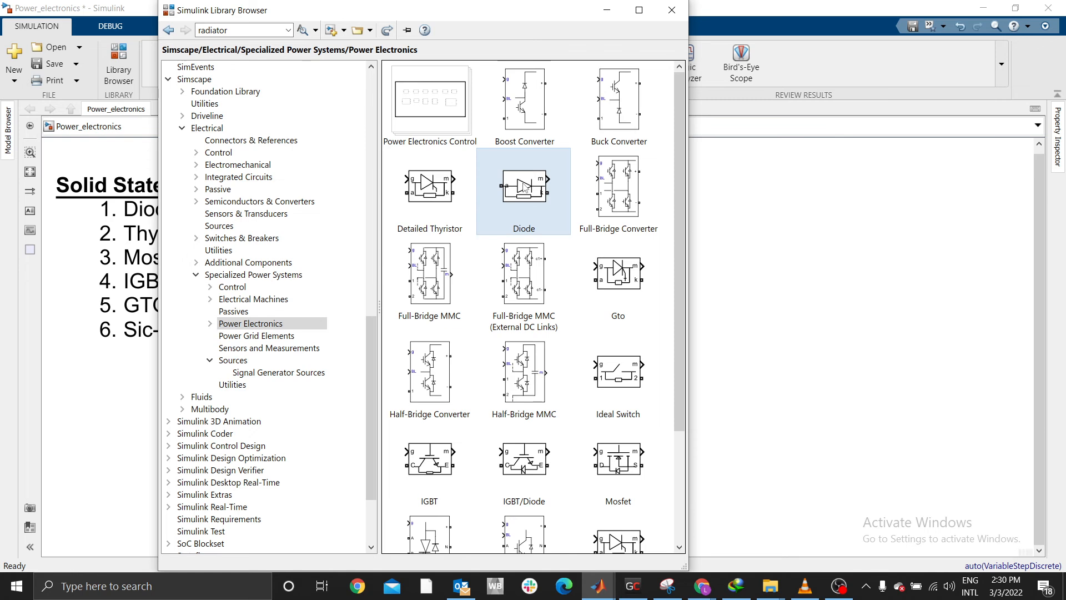
{"action": "left_click_drag", "start_coordinate": [516, 188], "coordinate": [566, 332]}
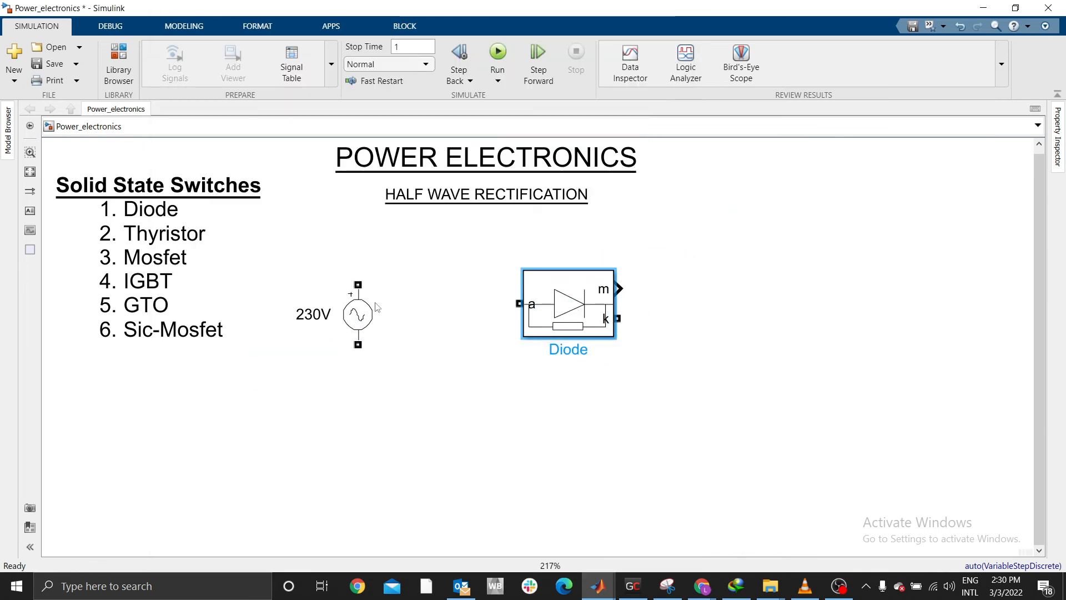
{"action": "left_click_drag", "start_coordinate": [361, 311], "coordinate": [361, 416]}
Turn off Show measurement port in the Diode's block parameters
{"action": "left_click", "coordinate": [586, 296]}
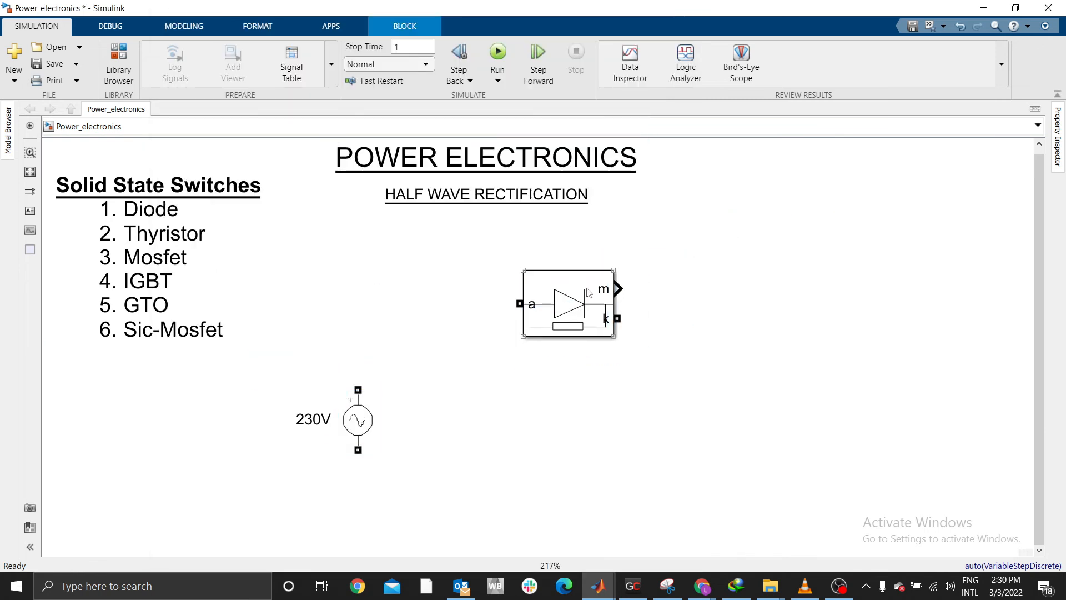
{"action": "double_click", "coordinate": [574, 295]}
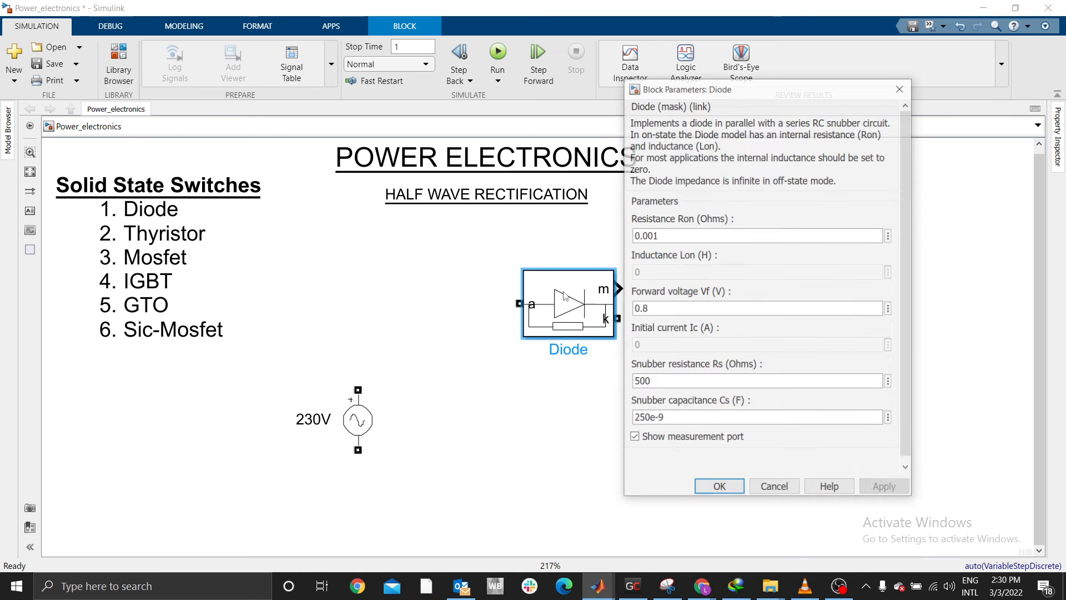
{"action": "left_click", "coordinate": [634, 438]}
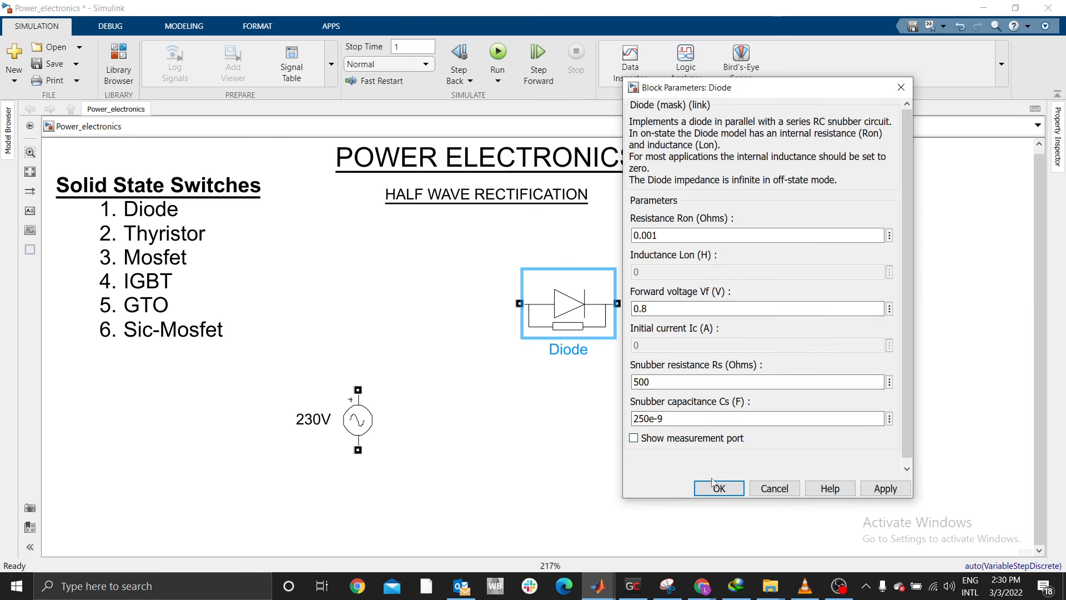
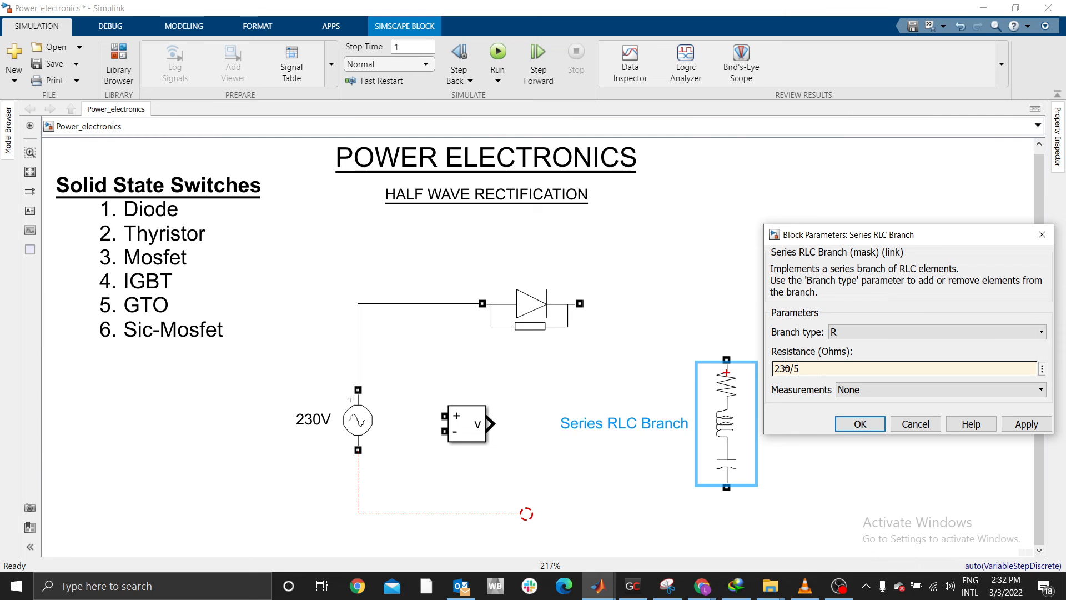
Apply branch type R with resistance 230/5 ohms to the Series RLC Branch, and wire its upper terminal to the diode's cathode
{"action": "left_click", "coordinate": [847, 424]}
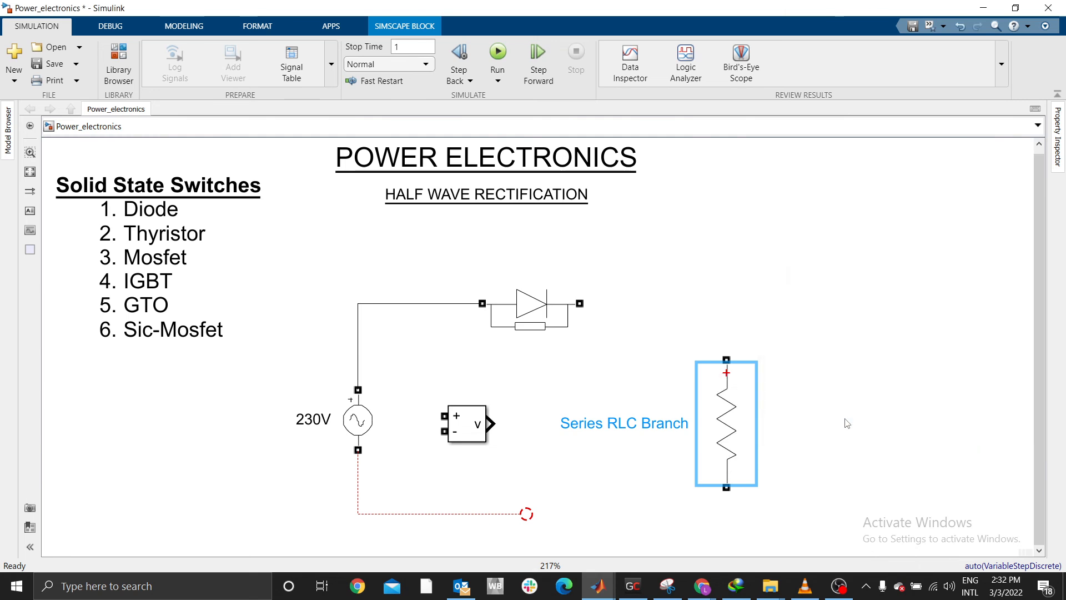
{"action": "left_click", "coordinate": [837, 425]}
{"action": "left_click", "coordinate": [740, 373]}
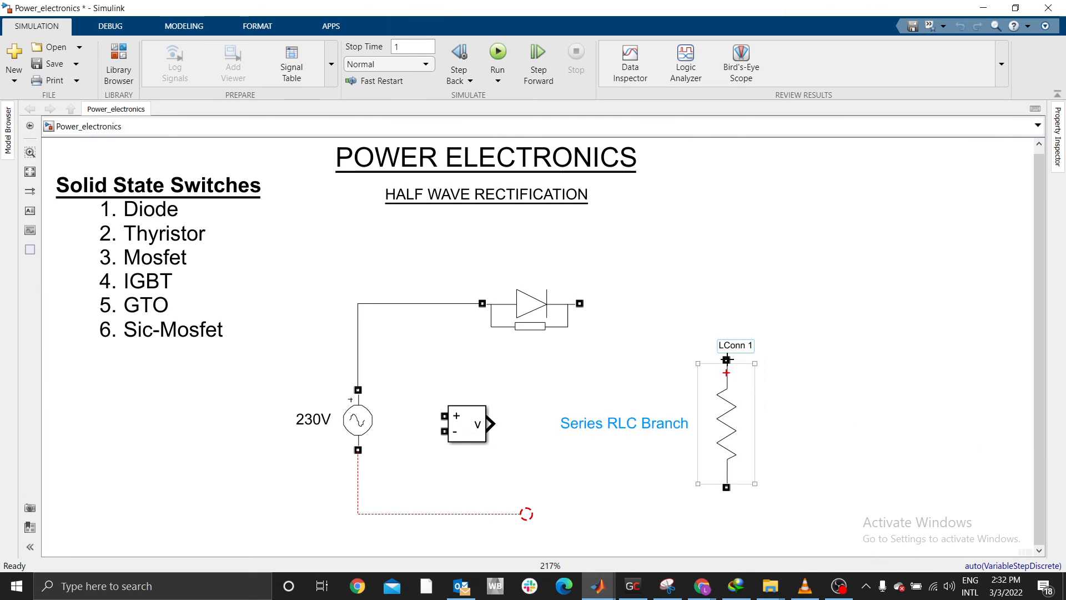
{"action": "mouse_move", "coordinate": [727, 360]}
{"action": "left_mouse_down"}
{"action": "mouse_move", "coordinate": [686, 300]}
{"action": "mouse_move", "coordinate": [584, 303]}
{"action": "left_mouse_up"}
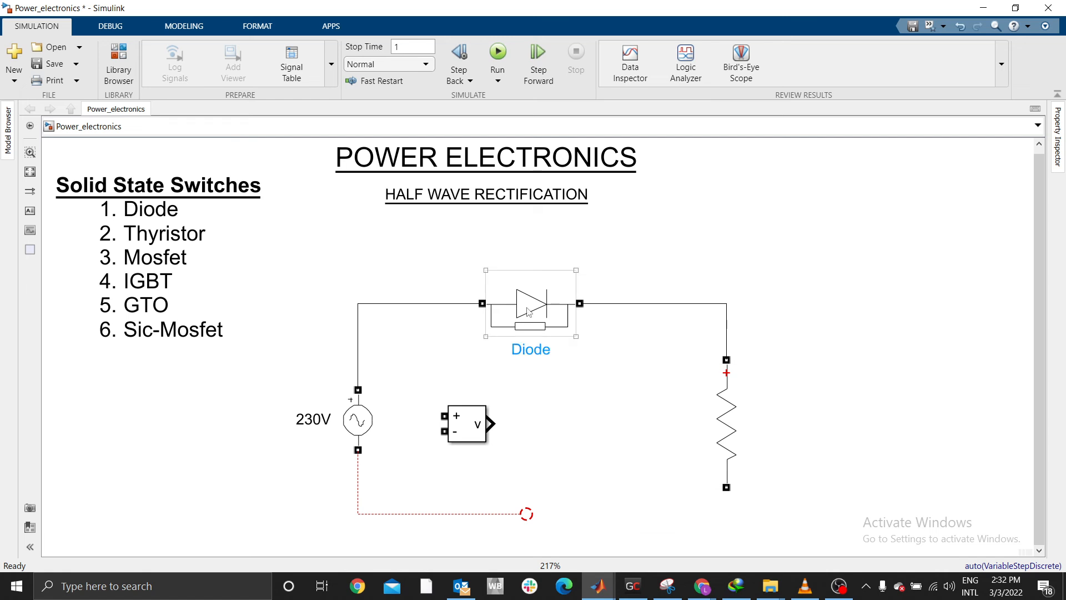
{"action": "left_click", "coordinate": [523, 321]}
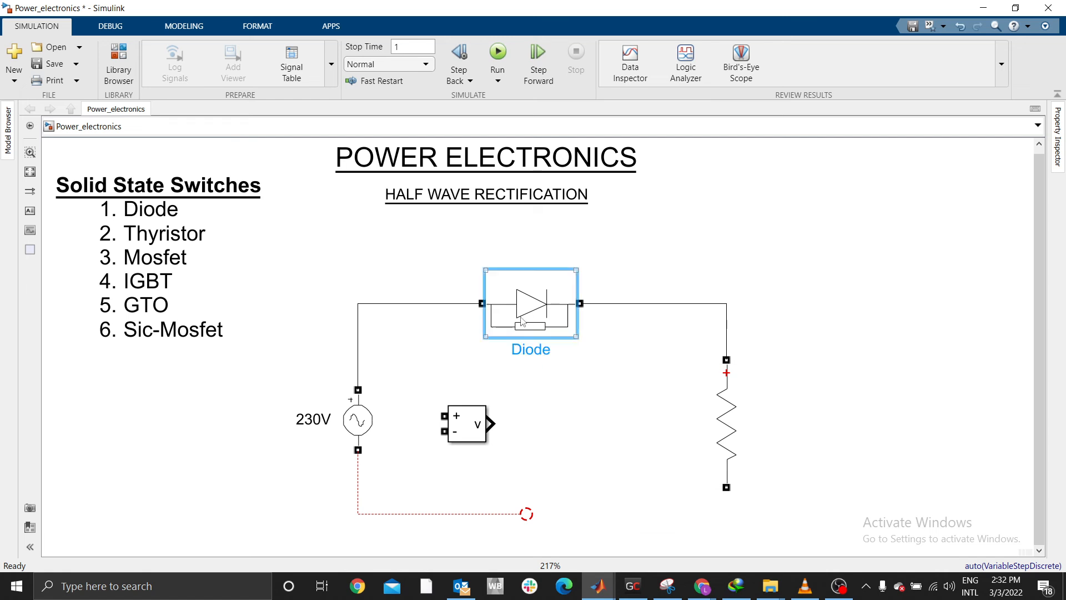
{"action": "left_click", "coordinate": [536, 323]}
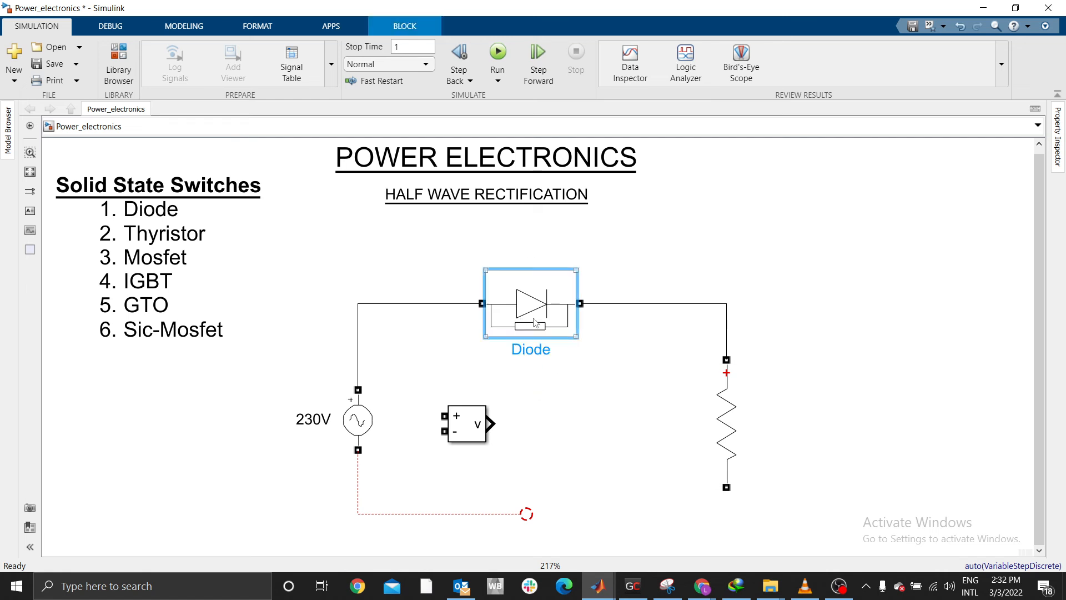
Turn on the Diode's block name display and place the name above the block
{"action": "right_click", "coordinate": [535, 323]}
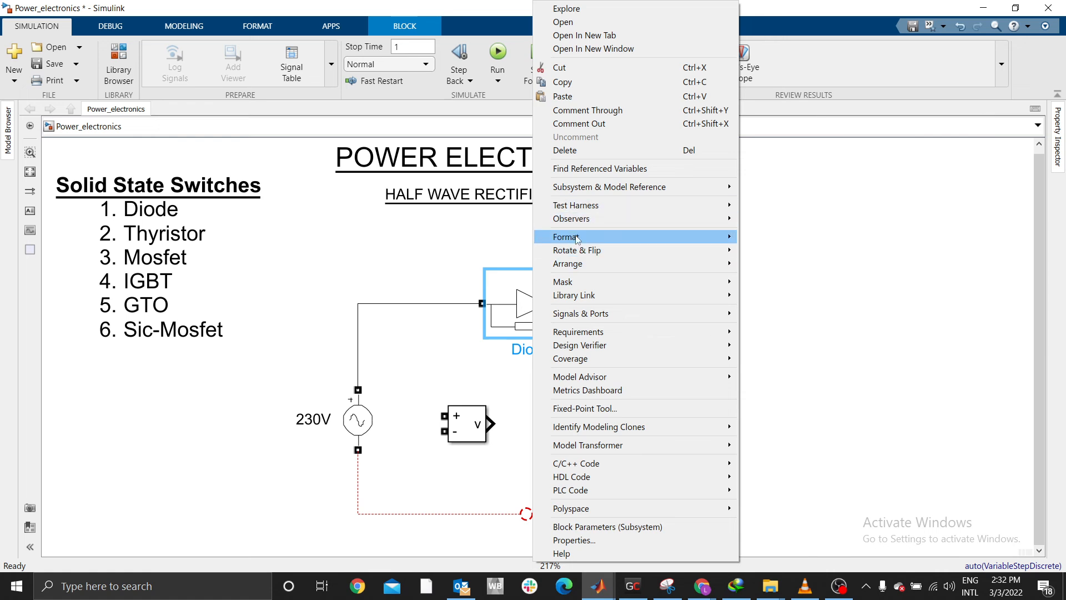
{"action": "mouse_move", "coordinate": [578, 238]}
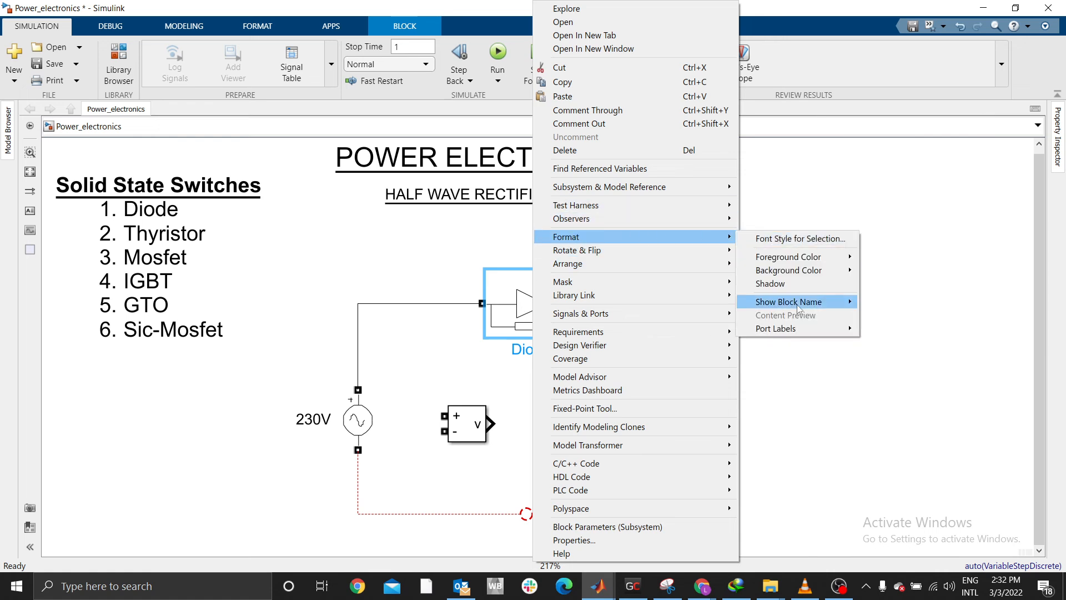
{"action": "left_click", "coordinate": [882, 315]}
{"action": "left_click", "coordinate": [838, 298]}
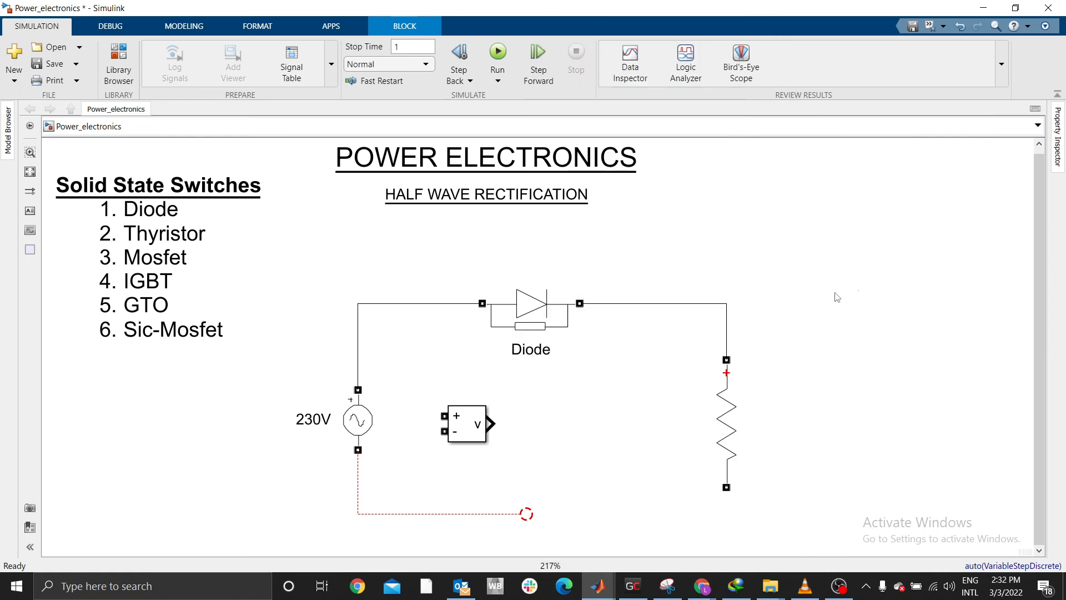
{"action": "left_click_drag", "start_coordinate": [549, 348], "coordinate": [532, 243]}
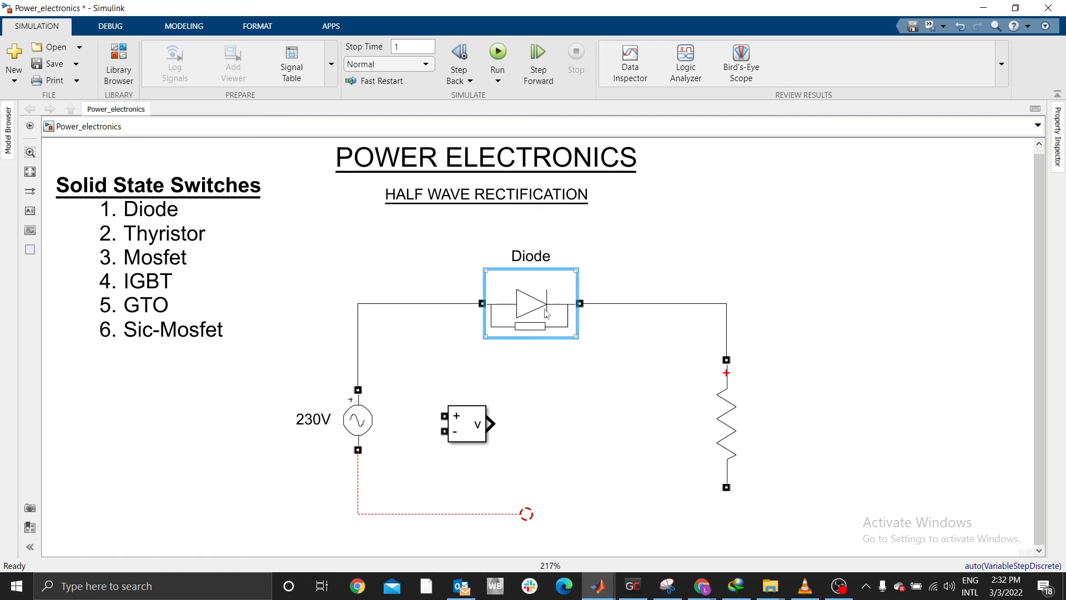
{"action": "left_click", "coordinate": [636, 259]}
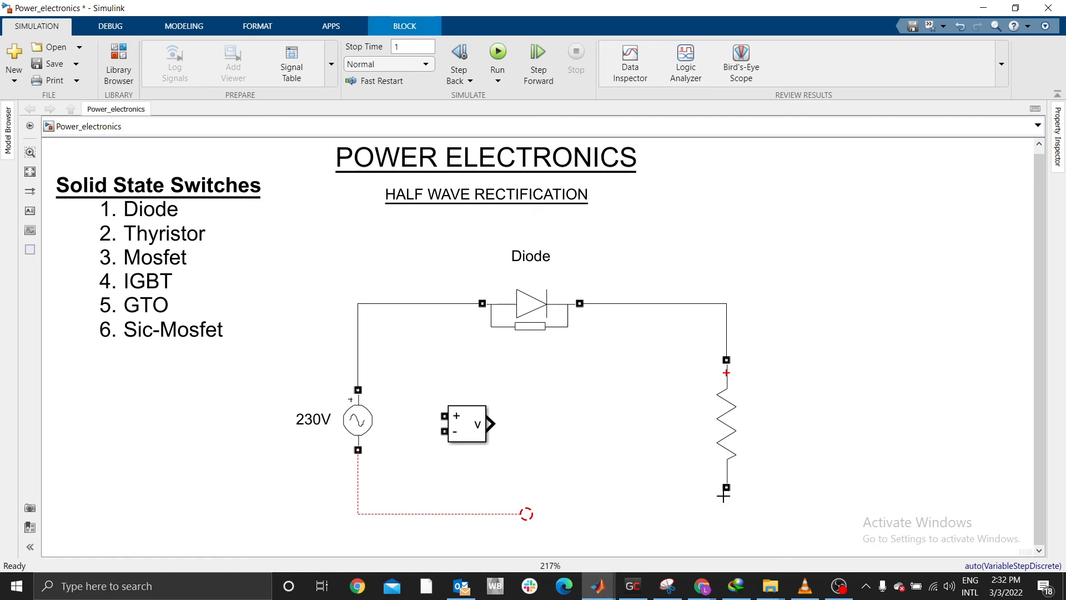
Wire the resistor's lower terminal to the source's lower terminal and connect the Voltage Measurement block across the 230V source
{"action": "mouse_move", "coordinate": [726, 490]}
{"action": "left_mouse_down"}
{"action": "mouse_move", "coordinate": [726, 500]}
{"action": "mouse_move", "coordinate": [618, 524]}
{"action": "mouse_move", "coordinate": [531, 517]}
{"action": "mouse_move", "coordinate": [495, 531]}
{"action": "left_mouse_up"}
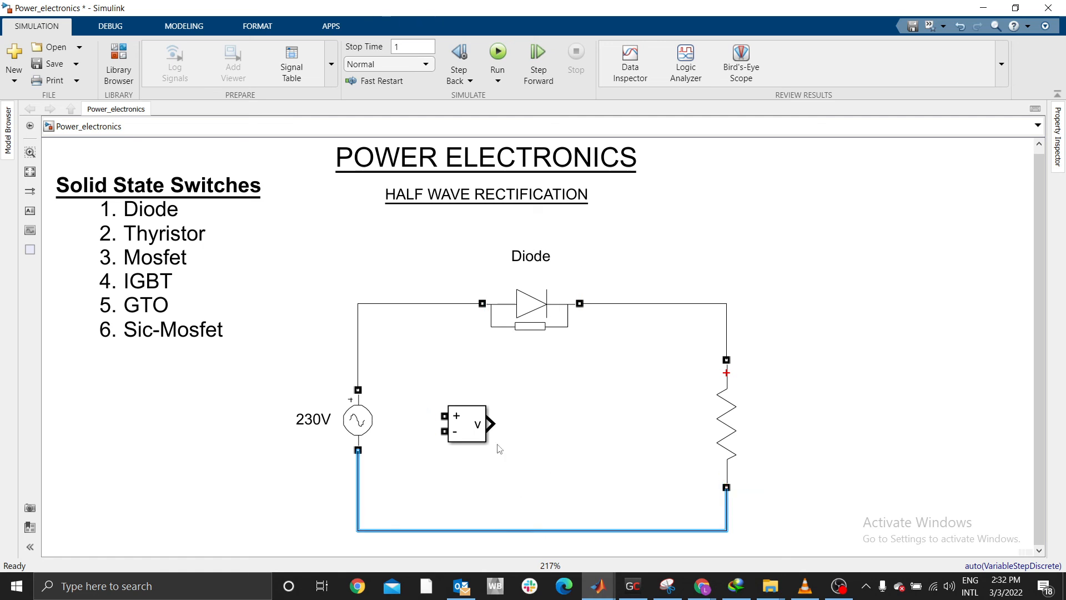
{"action": "left_click", "coordinate": [466, 442]}
{"action": "left_click_drag", "start_coordinate": [467, 438], "coordinate": [460, 439]}
{"action": "mouse_move", "coordinate": [421, 393]}
{"action": "left_mouse_down"}
{"action": "mouse_move", "coordinate": [436, 352]}
{"action": "mouse_move", "coordinate": [358, 354]}
{"action": "left_mouse_up"}
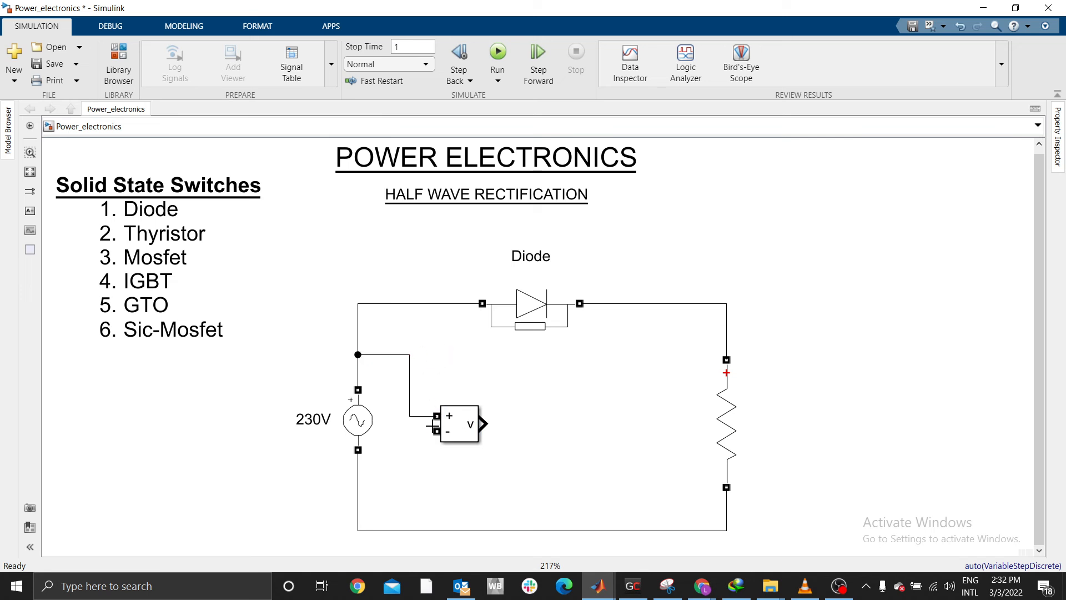
{"action": "left_click_drag", "start_coordinate": [438, 431], "coordinate": [358, 482]}
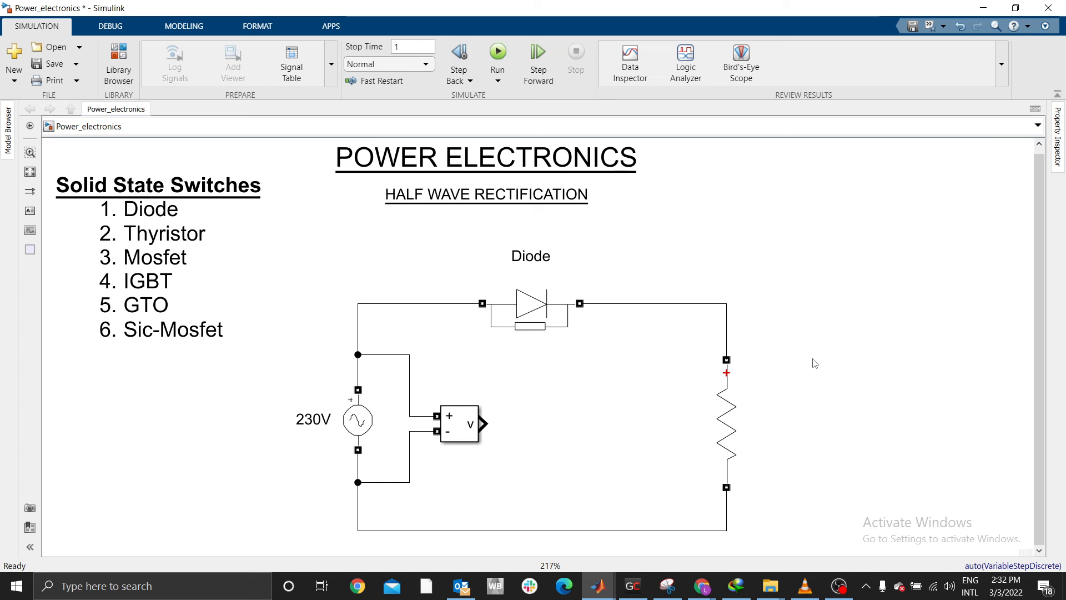
Add a Simulink/Sinks Scope block and position it well to the right of the resistor
{"action": "type", "text": "scop"}
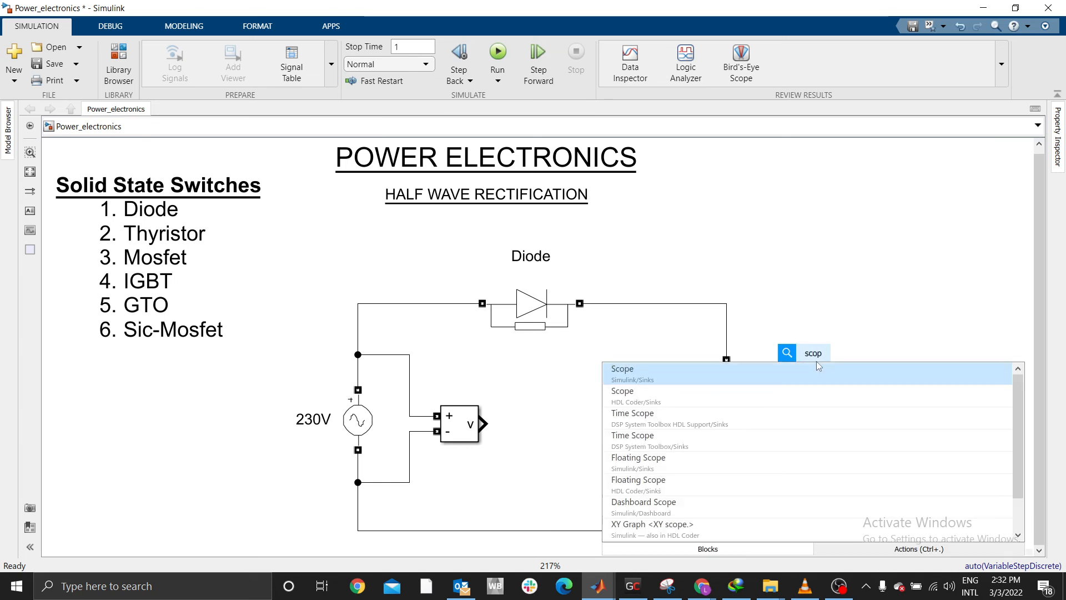
{"action": "left_click", "coordinate": [636, 378]}
{"action": "left_click_drag", "start_coordinate": [822, 376], "coordinate": [912, 407]}
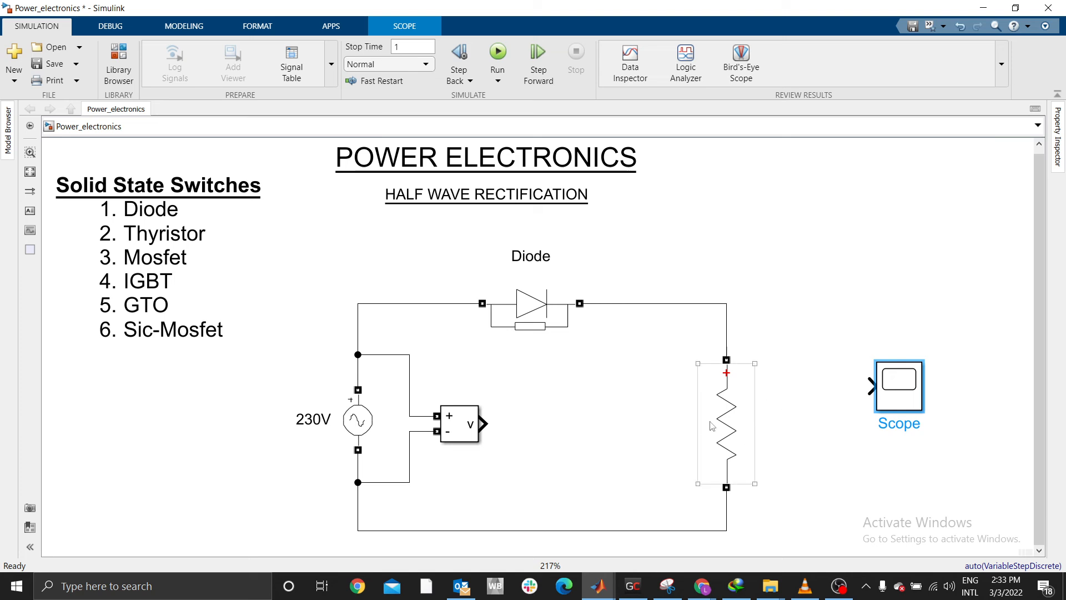
{"action": "left_click", "coordinate": [769, 419]}
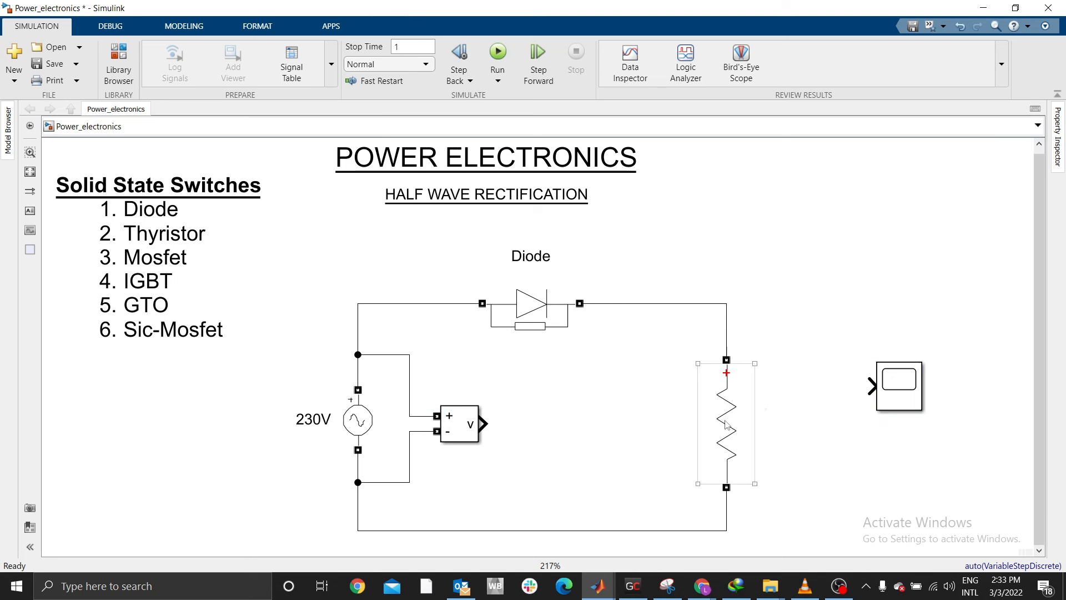
{"action": "left_click_drag", "start_coordinate": [911, 404], "coordinate": [964, 404]}
Rename the Series RLC Branch block as R
{"action": "left_click", "coordinate": [744, 432]}
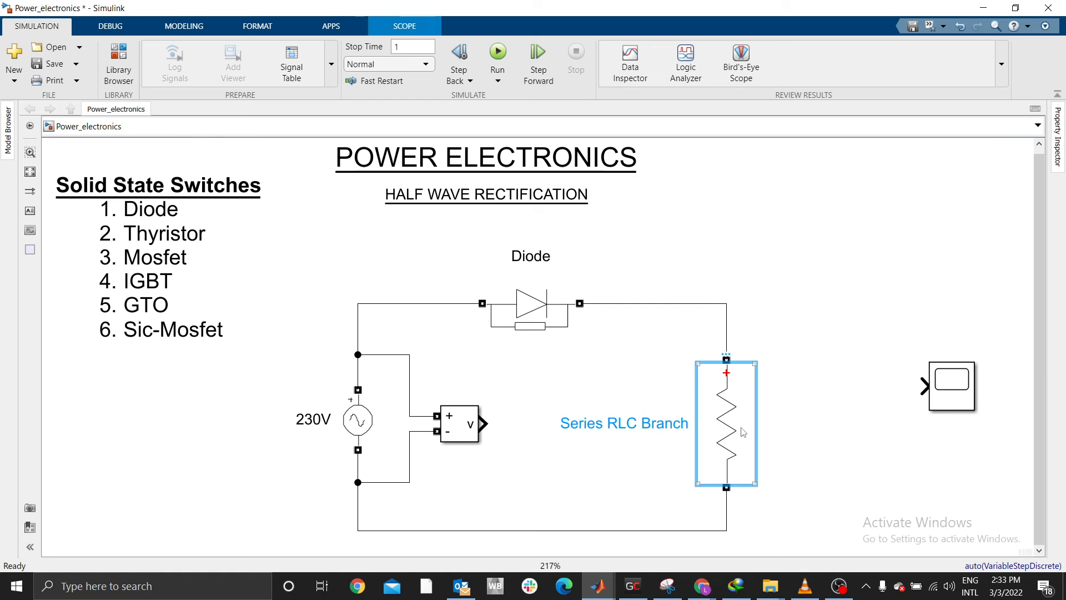
{"action": "left_click", "coordinate": [643, 430]}
{"action": "key", "text": "ctrl+a"}
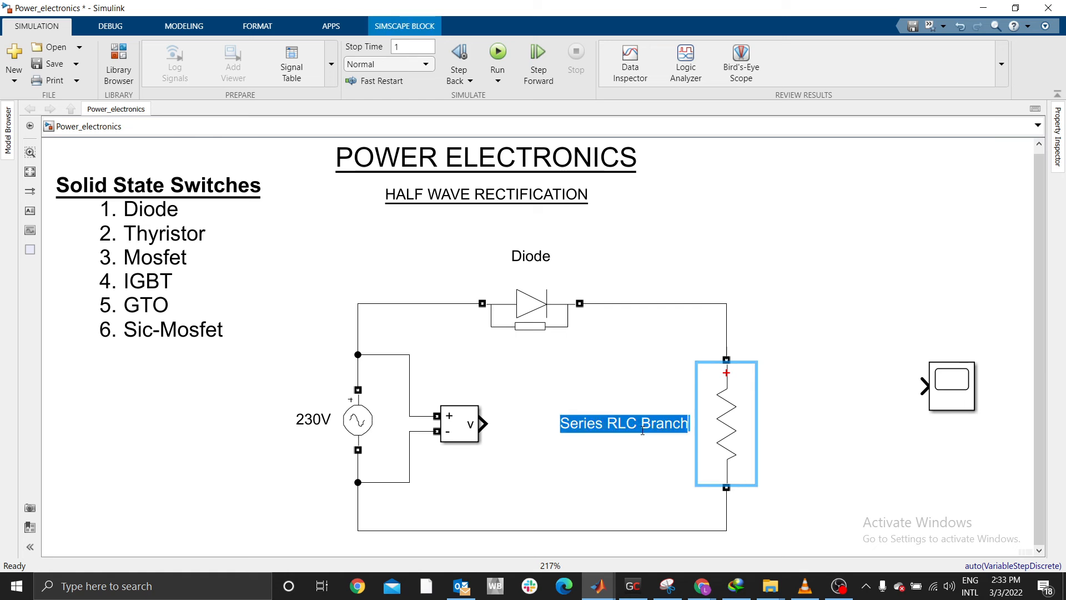
{"action": "type", "text": "R"}
{"action": "left_click", "coordinate": [787, 255]}
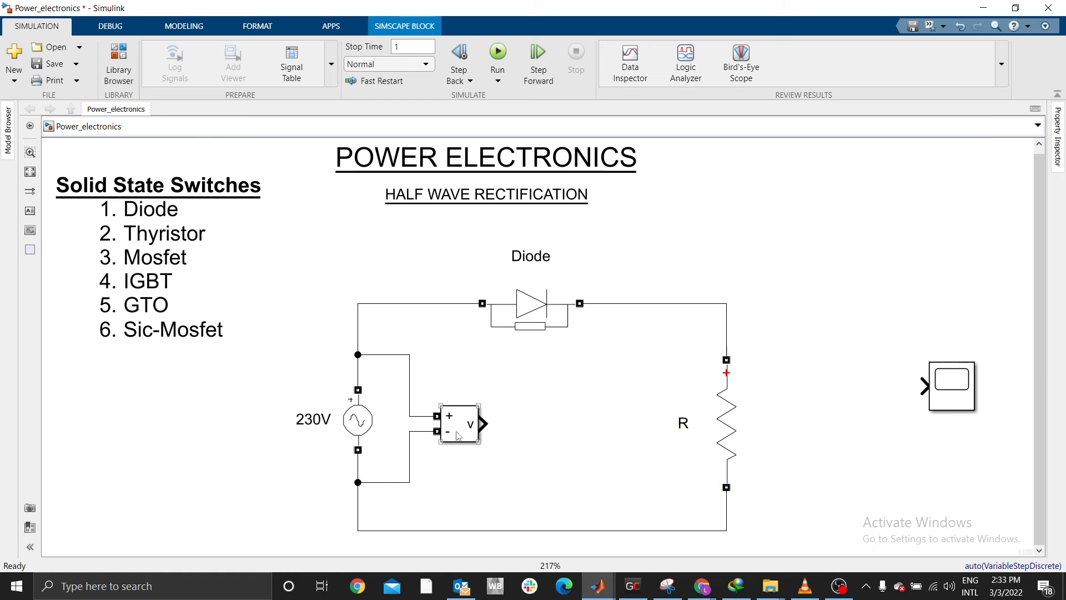
Duplicate the Voltage Measurement block, connect the copy across resistor R, and wire its output to the Scope
{"action": "left_click_drag", "start_coordinate": [464, 431], "coordinate": [727, 314]}
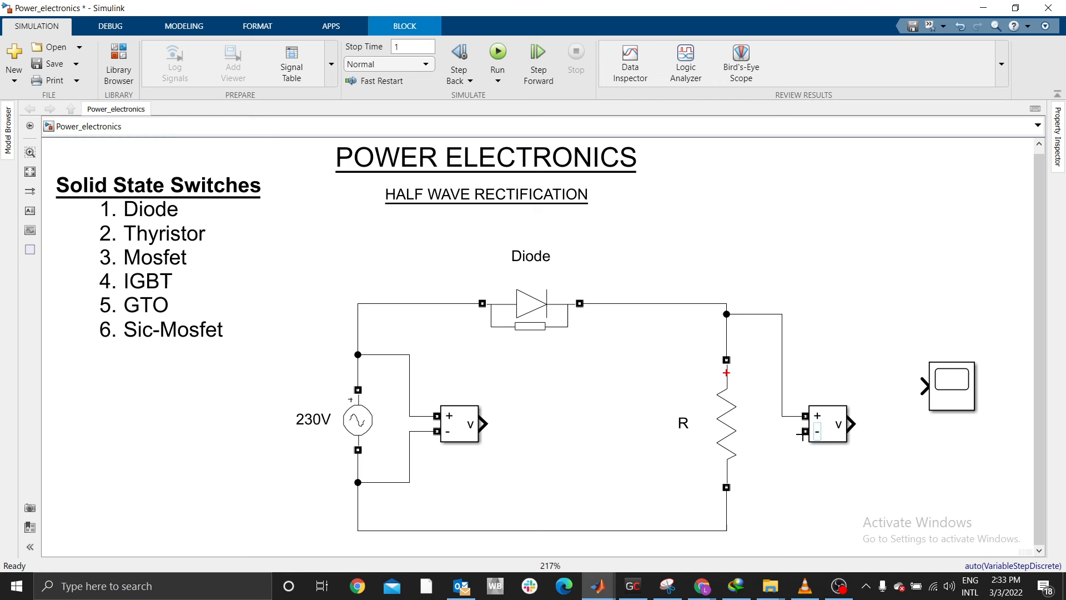
{"action": "left_click_drag", "start_coordinate": [802, 433], "coordinate": [726, 511]}
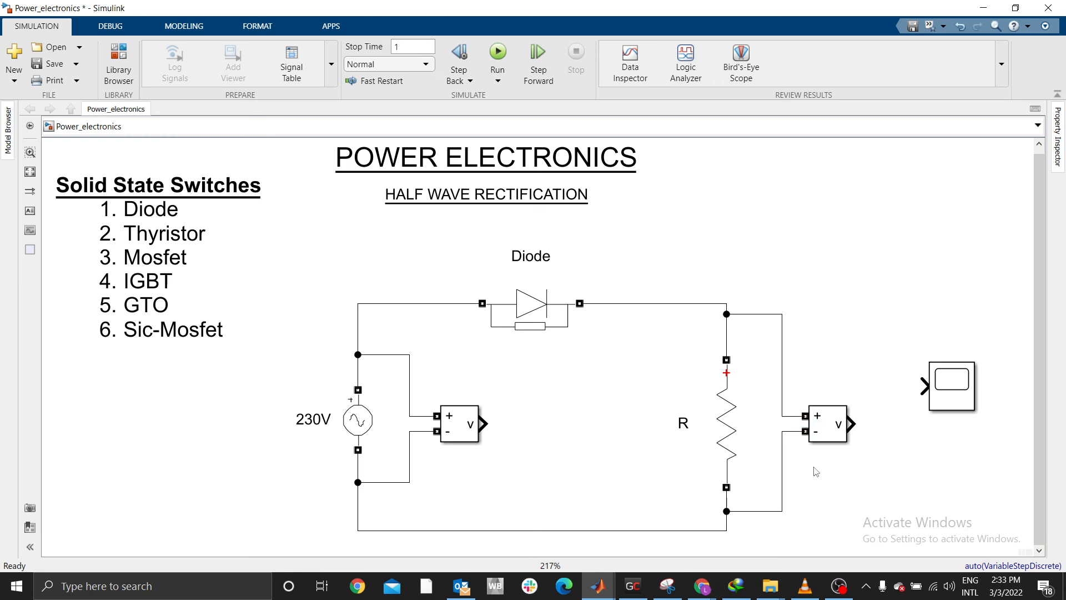
{"action": "left_click_drag", "start_coordinate": [946, 380], "coordinate": [953, 408]}
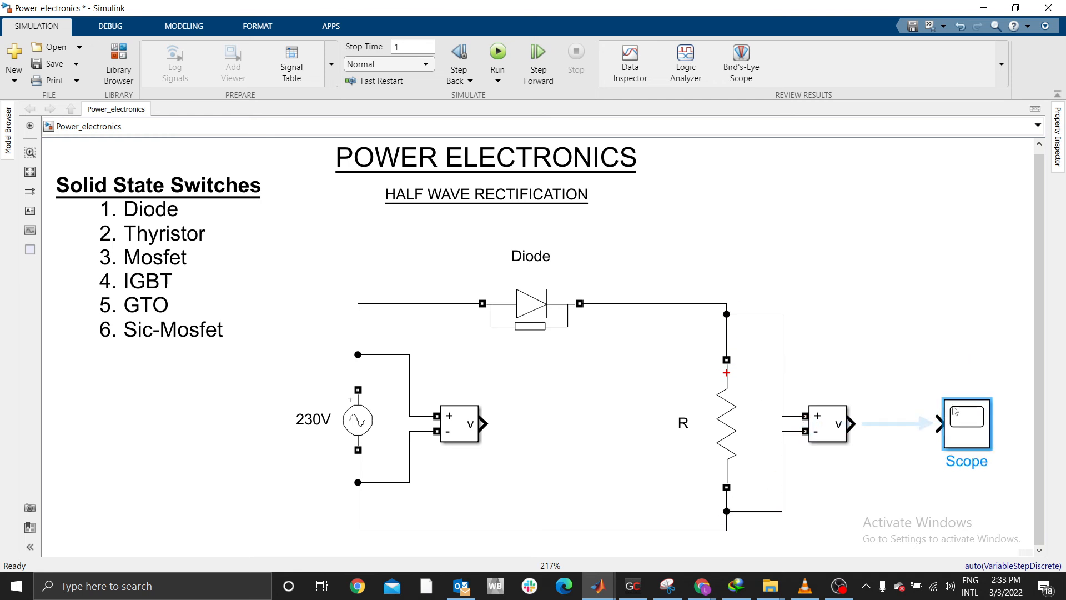
{"action": "left_click_drag", "start_coordinate": [851, 424], "coordinate": [938, 423]}
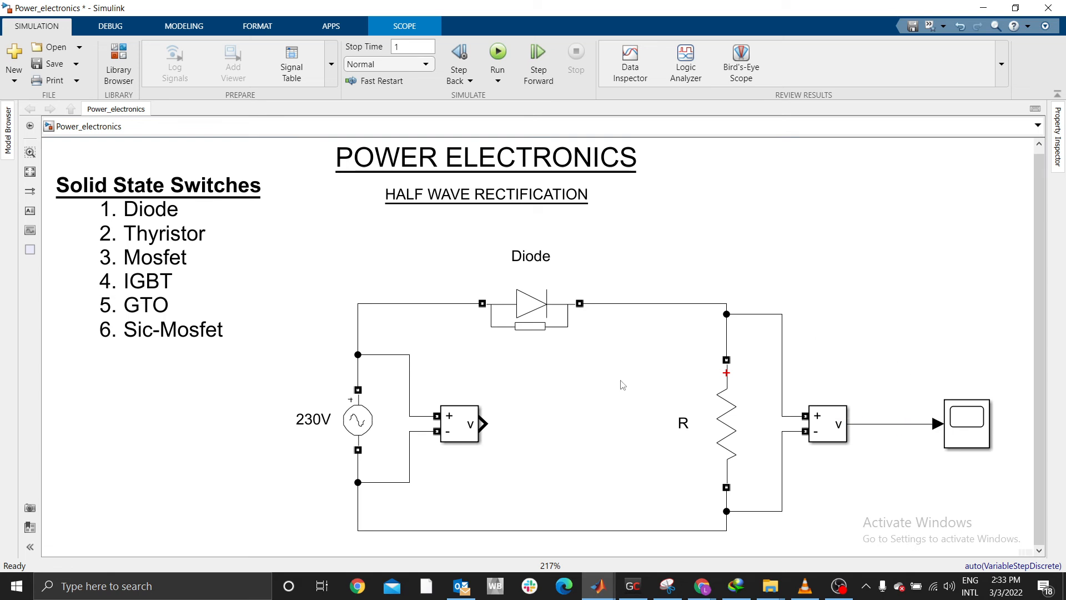
Wire the source-side Voltage Measurement output to the Scope as a second input and adjust the Scope block on the canvas
{"action": "mouse_move", "coordinate": [485, 422]}
{"action": "left_mouse_down"}
{"action": "mouse_move", "coordinate": [623, 478]}
{"action": "mouse_move", "coordinate": [867, 470]}
{"action": "mouse_move", "coordinate": [953, 438]}
{"action": "mouse_move", "coordinate": [952, 374]}
{"action": "mouse_move", "coordinate": [980, 405]}
{"action": "mouse_move", "coordinate": [976, 445]}
{"action": "left_mouse_up"}
{"action": "left_click", "coordinate": [876, 451]}
{"action": "left_click_drag", "start_coordinate": [963, 385], "coordinate": [962, 378]}
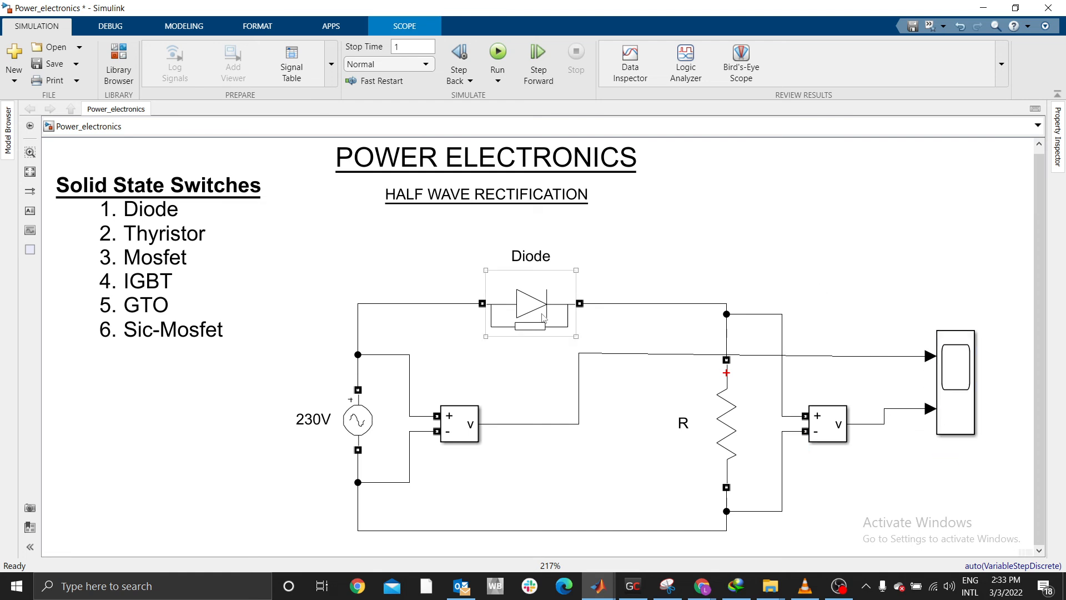
Shift the Diode slightly left and add a Current Measurement block from the Specialized Power Systems Sensors and Measurements library
{"action": "left_click_drag", "start_coordinate": [544, 317], "coordinate": [507, 316]}
{"action": "left_click", "coordinate": [656, 267]}
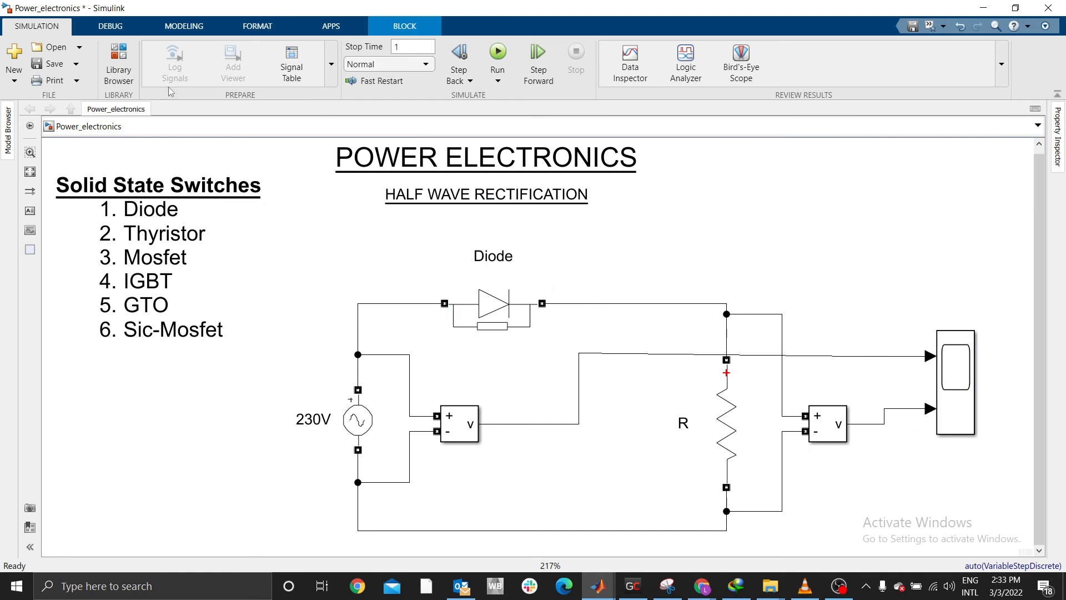
{"action": "left_click", "coordinate": [116, 62]}
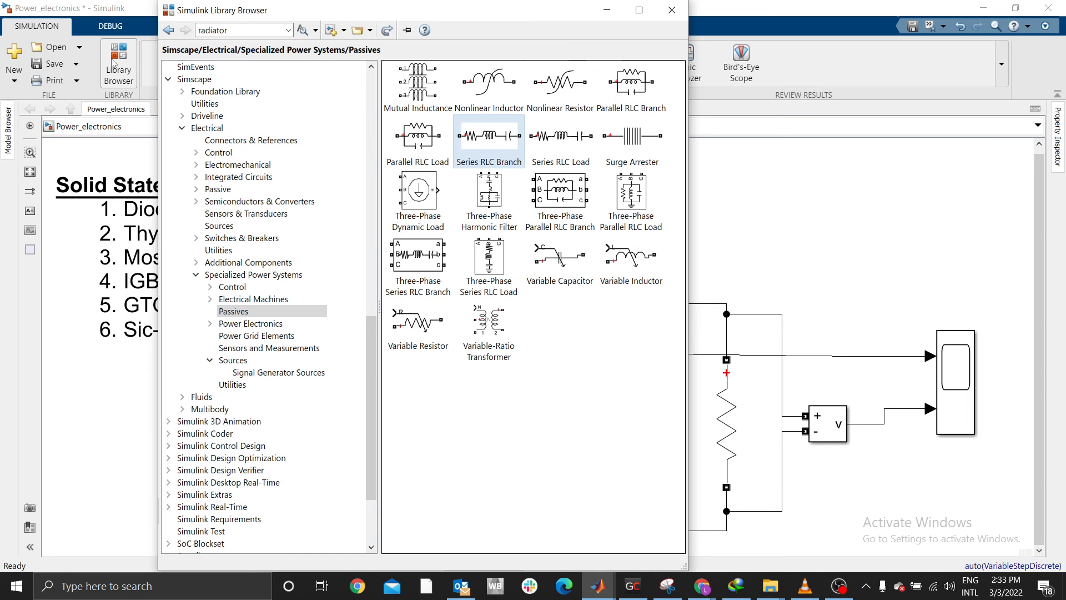
{"action": "left_click", "coordinate": [241, 349]}
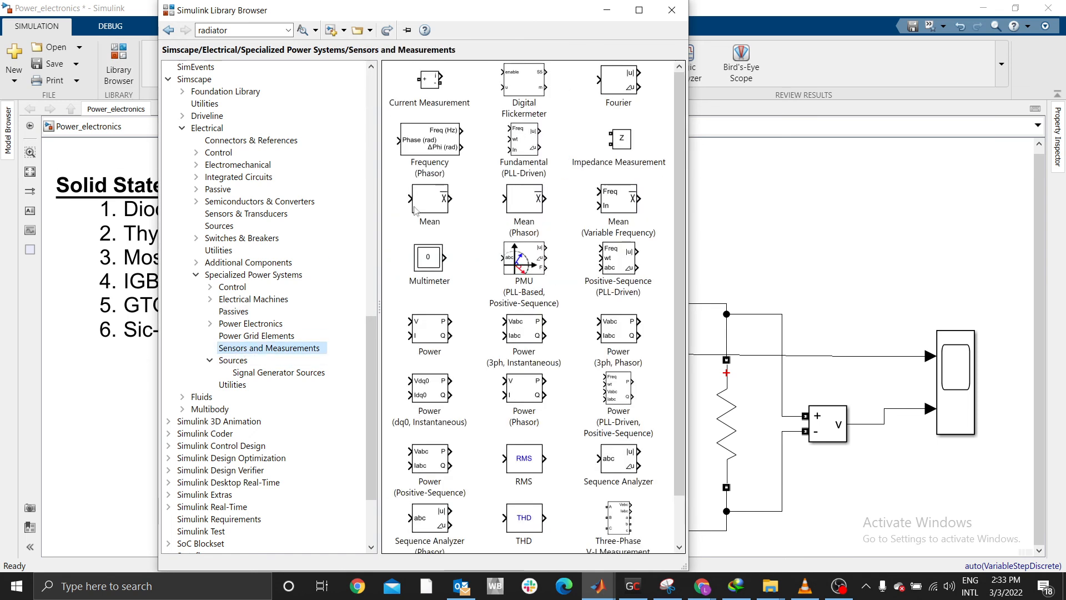
{"action": "left_click_drag", "start_coordinate": [421, 85], "coordinate": [819, 220]}
Delete the wire between the Diode and resistor R, and connect the Current Measurement block's positive port to the diode's cathode
{"action": "left_click_drag", "start_coordinate": [662, 218], "coordinate": [609, 324]}
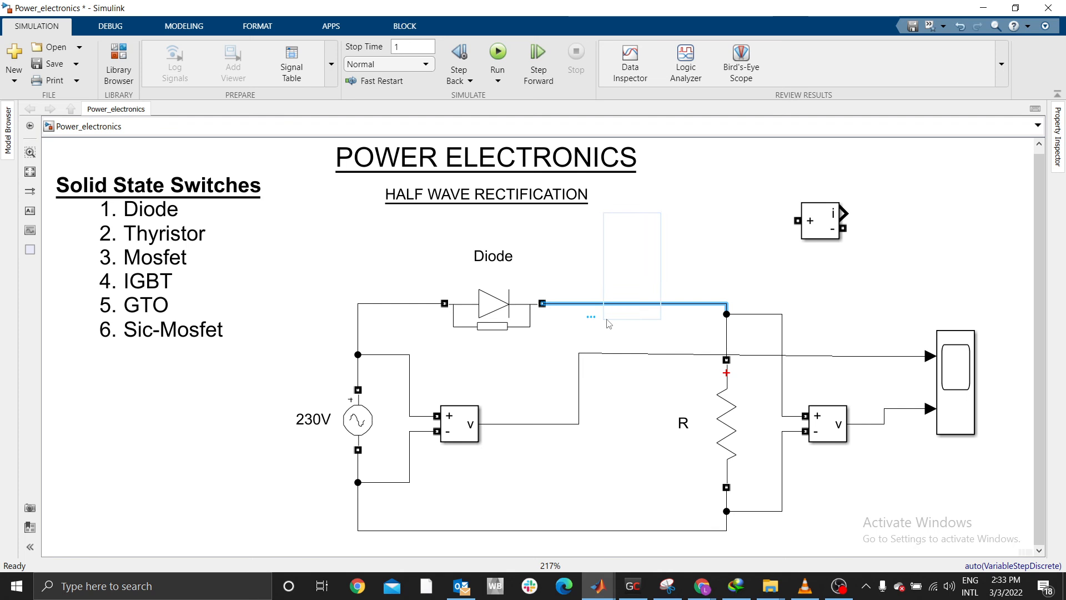
{"action": "key", "text": "Delete"}
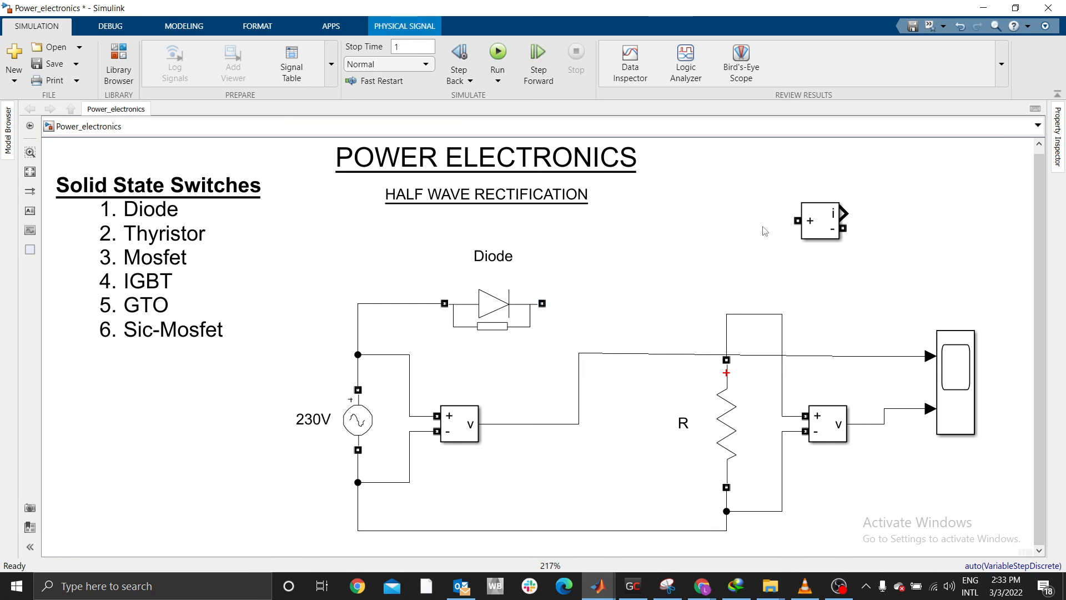
{"action": "mouse_move", "coordinate": [812, 229]}
{"action": "left_mouse_down"}
{"action": "mouse_move", "coordinate": [683, 259]}
{"action": "mouse_move", "coordinate": [584, 327]}
{"action": "mouse_move", "coordinate": [585, 312]}
{"action": "mouse_move", "coordinate": [732, 317]}
{"action": "mouse_move", "coordinate": [722, 309]}
{"action": "mouse_move", "coordinate": [733, 288]}
{"action": "left_mouse_up"}
{"action": "left_click", "coordinate": [559, 305]}
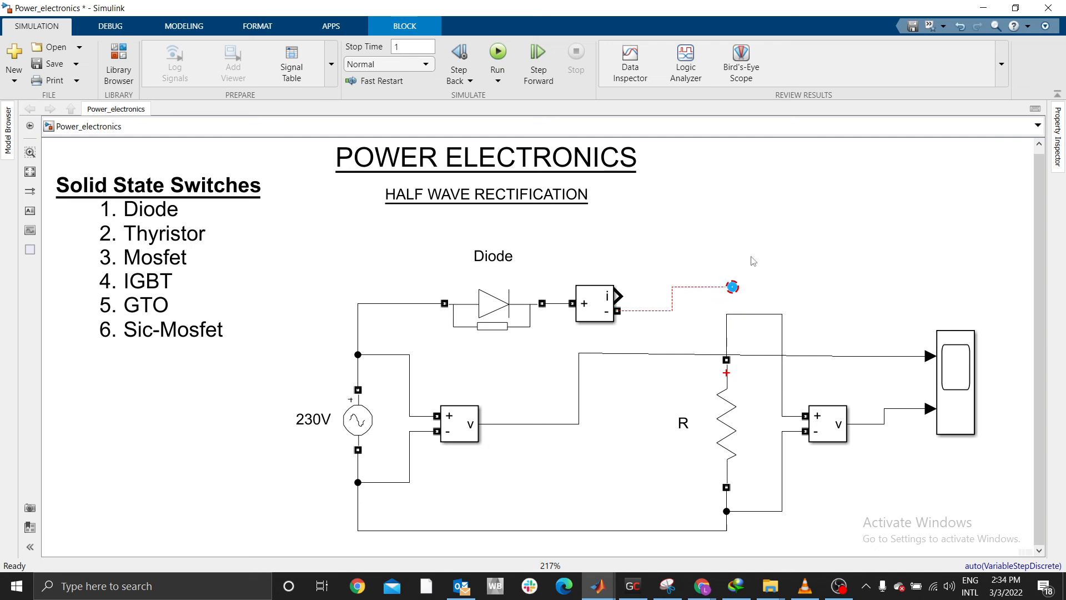
Delete the wire joining R to the load voltmeter's positive port and the loose line at the Current Measurement's negative port
{"action": "left_click", "coordinate": [755, 314]}
{"action": "key", "text": "Delete"}
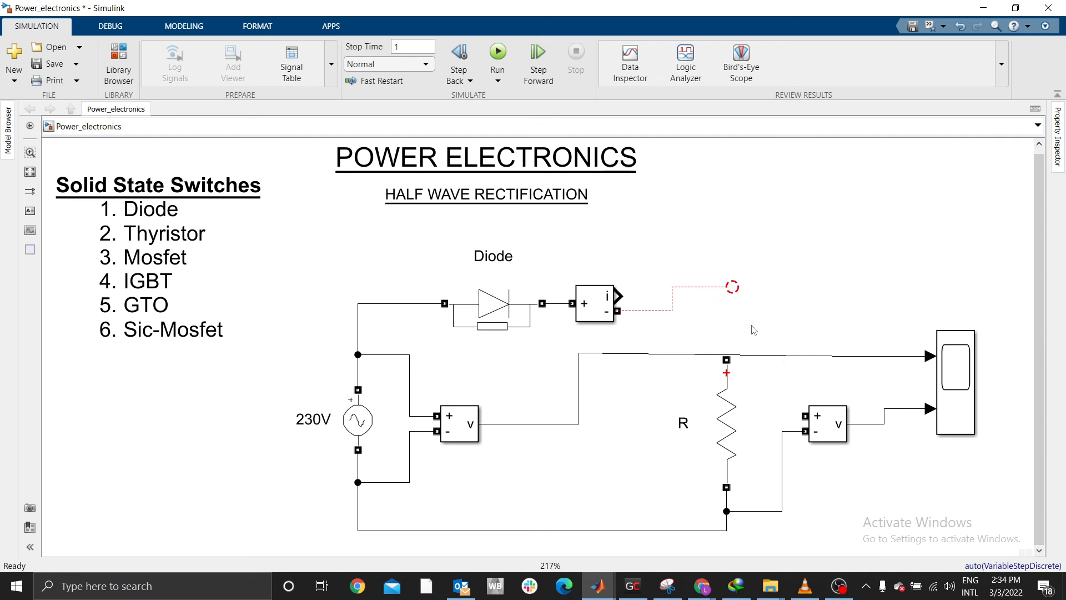
{"action": "left_click", "coordinate": [689, 288]}
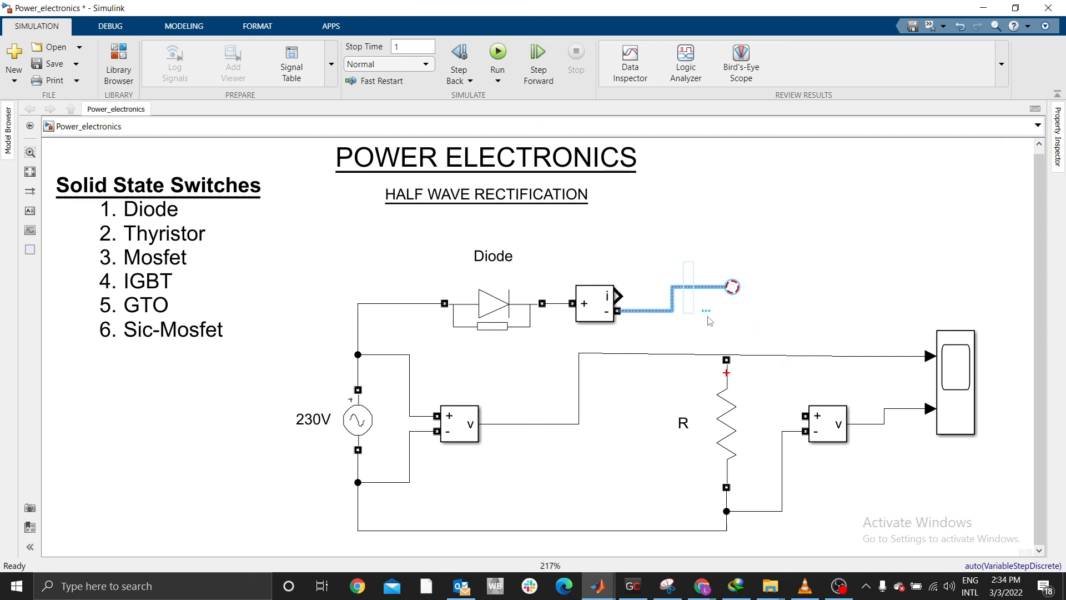
{"action": "key", "text": "Delete"}
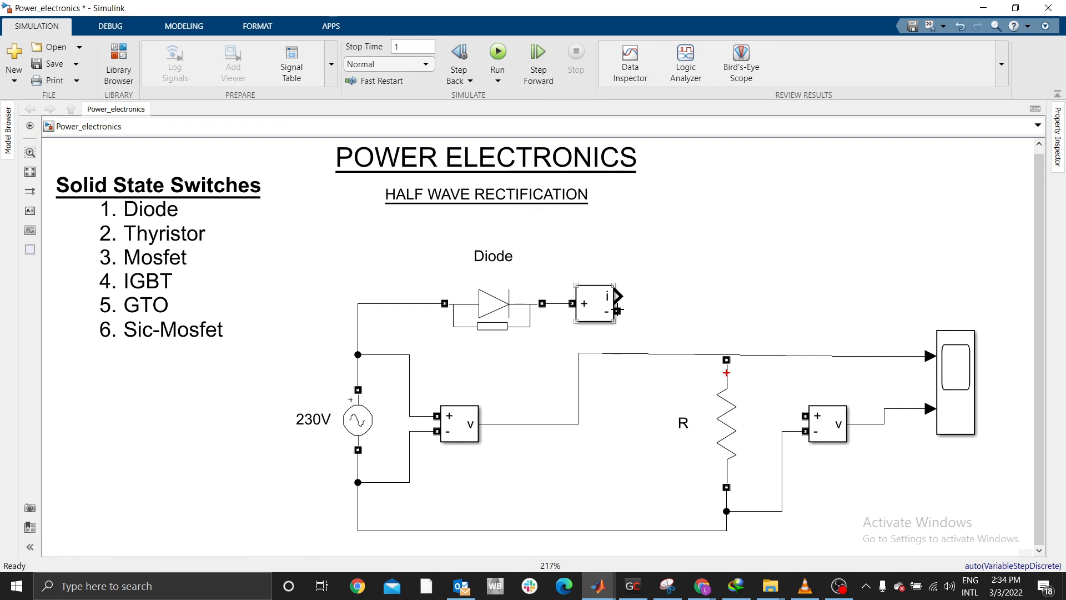
Wire the Current Measurement's negative port to R's upper terminal, and branch the load Voltage Measurement's positive port from that wire
{"action": "mouse_move", "coordinate": [621, 309]}
{"action": "left_click_drag", "start_coordinate": [620, 309], "coordinate": [725, 361]}
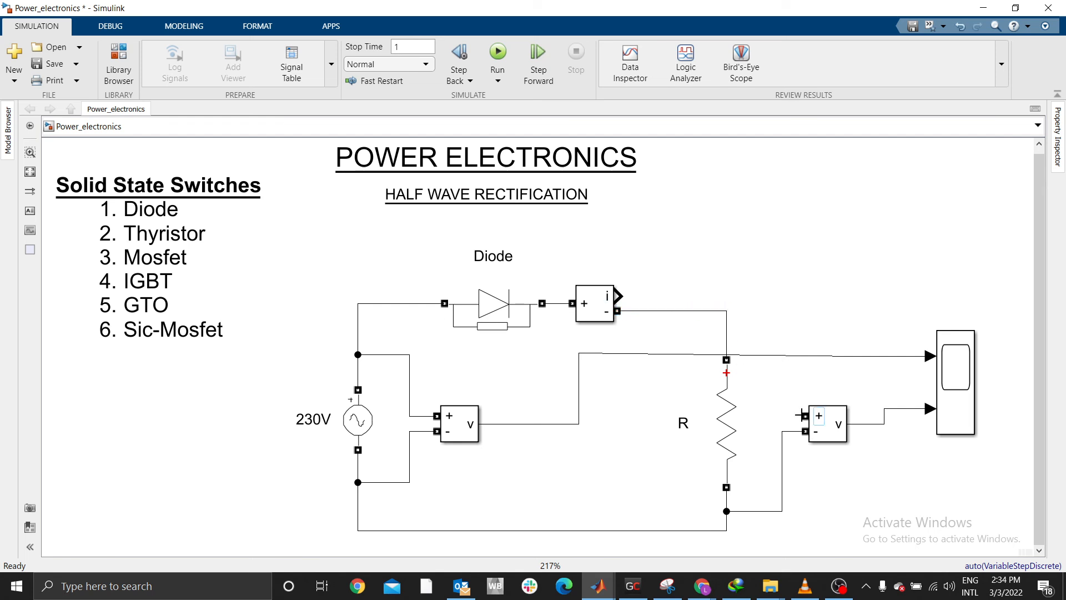
{"action": "mouse_move", "coordinate": [801, 416]}
{"action": "left_mouse_down"}
{"action": "mouse_move", "coordinate": [783, 357]}
{"action": "mouse_move", "coordinate": [724, 333]}
{"action": "mouse_move", "coordinate": [724, 311]}
{"action": "mouse_move", "coordinate": [727, 341]}
{"action": "left_mouse_up"}
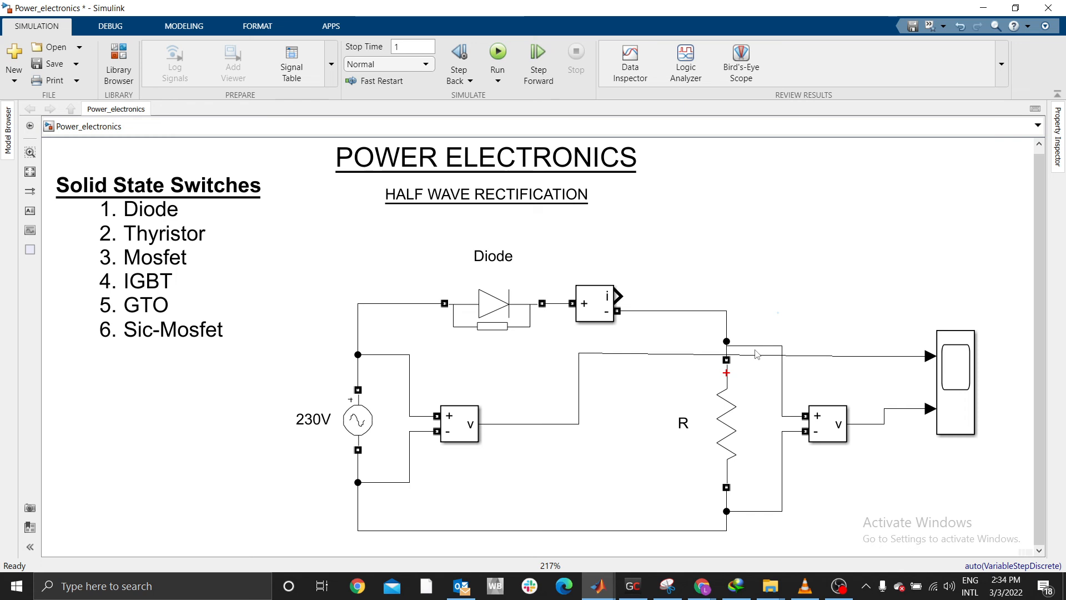
{"action": "left_click_drag", "start_coordinate": [748, 346], "coordinate": [745, 324]}
{"action": "left_click", "coordinate": [732, 285]}
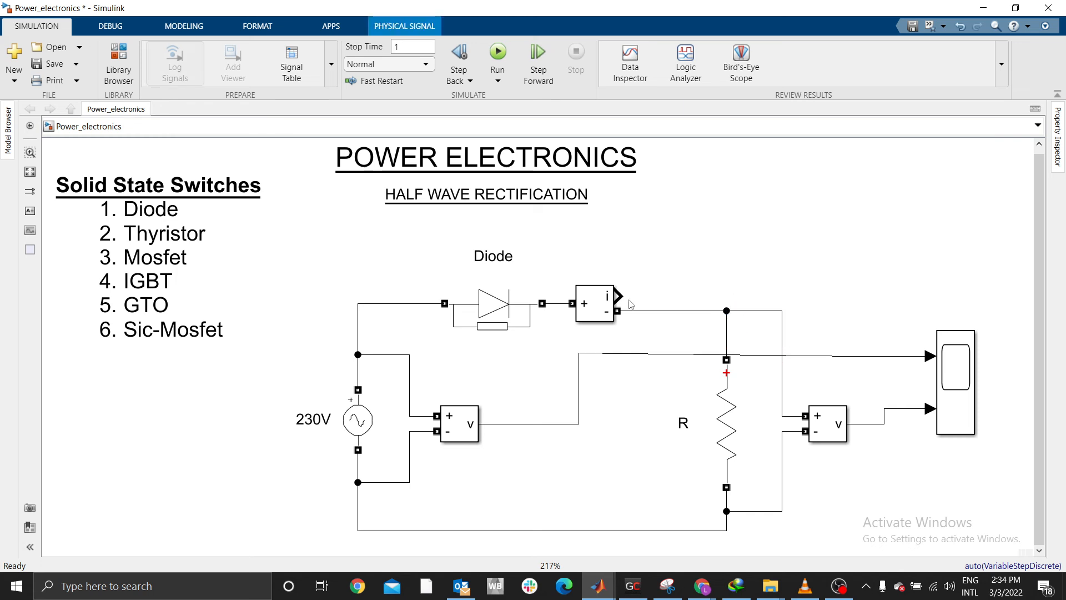
Connect the Current Measurement's i output to the Scope as a third input, and nudge the source-side Voltage Measurement block right
{"action": "mouse_move", "coordinate": [621, 295]}
{"action": "left_mouse_down"}
{"action": "mouse_move", "coordinate": [766, 291]}
{"action": "mouse_move", "coordinate": [912, 327]}
{"action": "mouse_move", "coordinate": [948, 353]}
{"action": "mouse_move", "coordinate": [949, 376]}
{"action": "mouse_move", "coordinate": [962, 327]}
{"action": "left_mouse_up"}
{"action": "left_click", "coordinate": [956, 467]}
{"action": "left_click", "coordinate": [600, 304]}
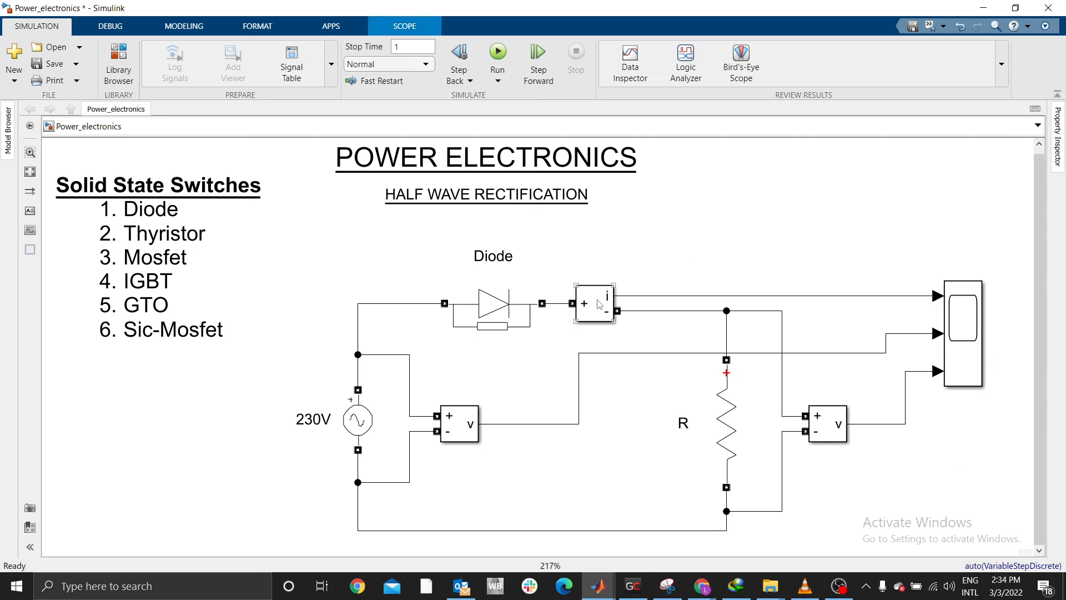
{"action": "left_click_drag", "start_coordinate": [450, 437], "coordinate": [457, 437]}
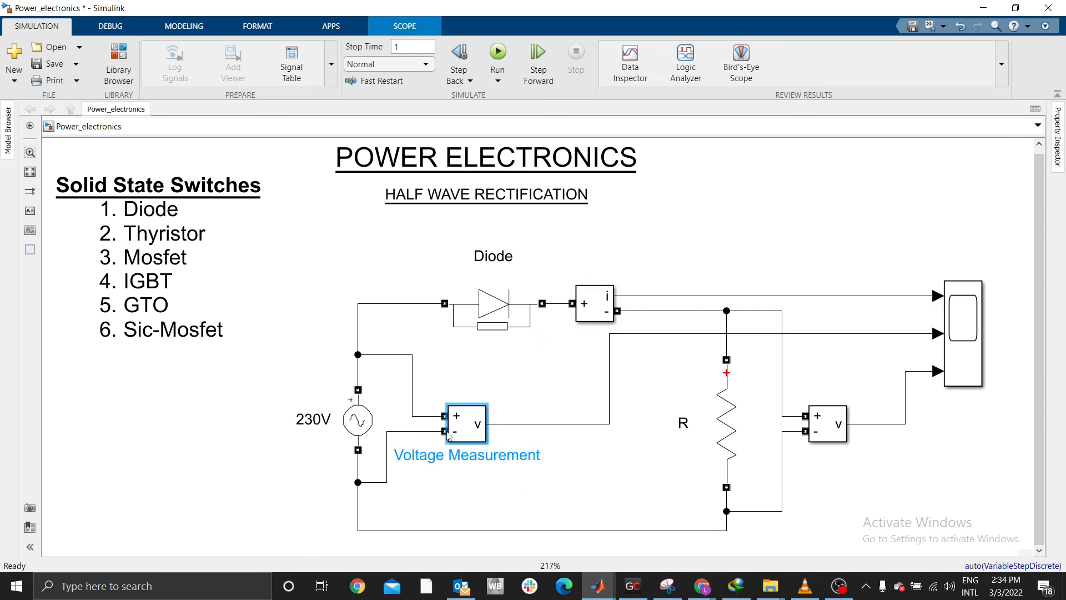
{"action": "left_click", "coordinate": [575, 467]}
Label the signal line from the source-side Voltage Measurement to the Scope as Vi
{"action": "left_click", "coordinate": [855, 334]}
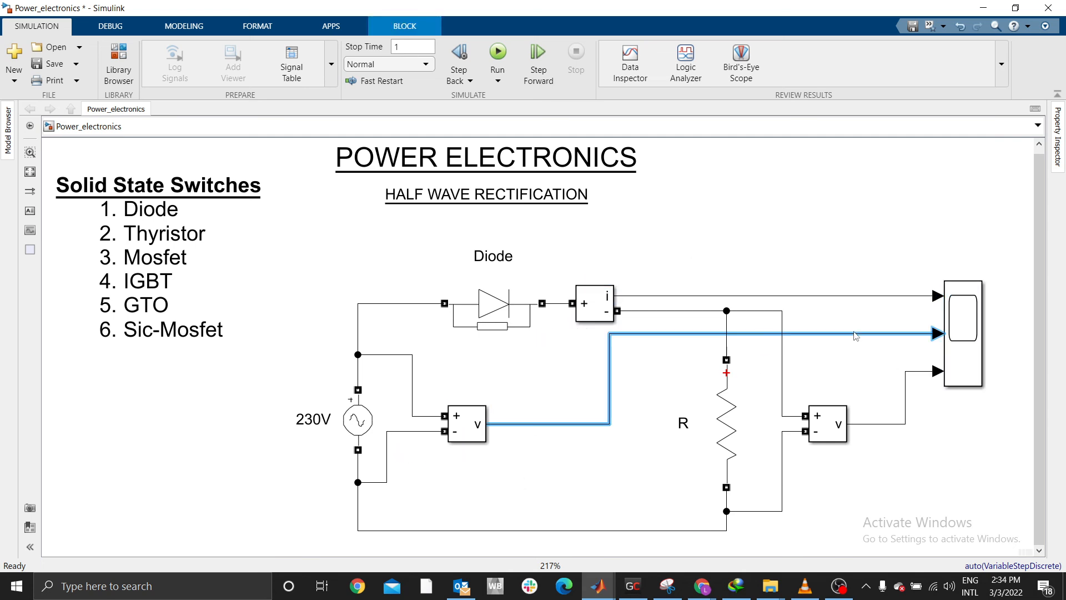
{"action": "type", "text": "Vi"}
{"action": "left_click", "coordinate": [852, 349]}
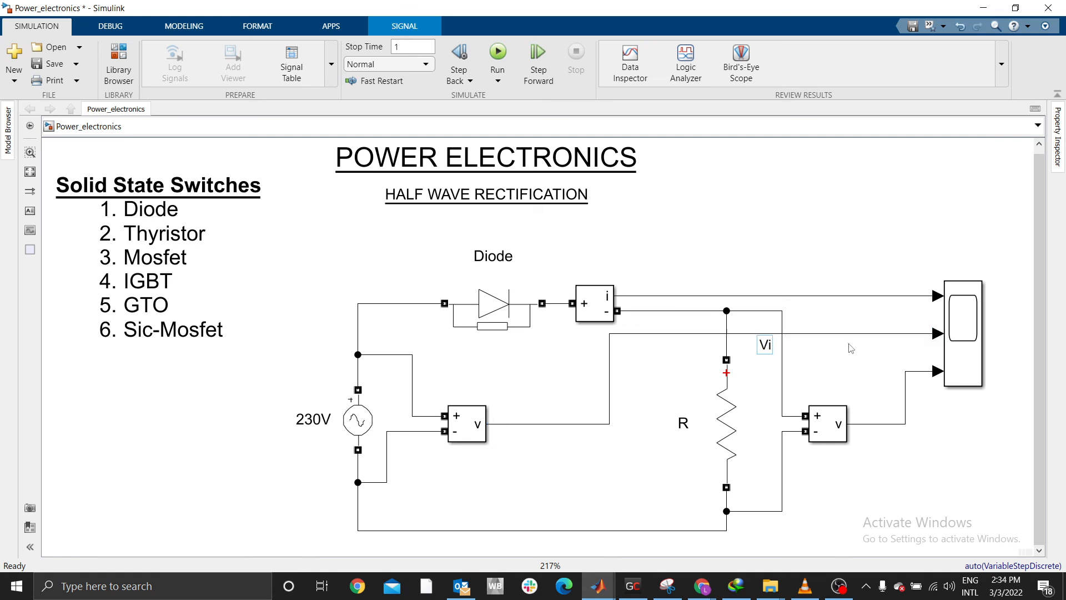
Rename the source voltage signal label to Vin and move it along its line to beside the Scope input
{"action": "double_click", "coordinate": [766, 345]}
{"action": "type", "text": "Vin"}
{"action": "left_click", "coordinate": [760, 348]}
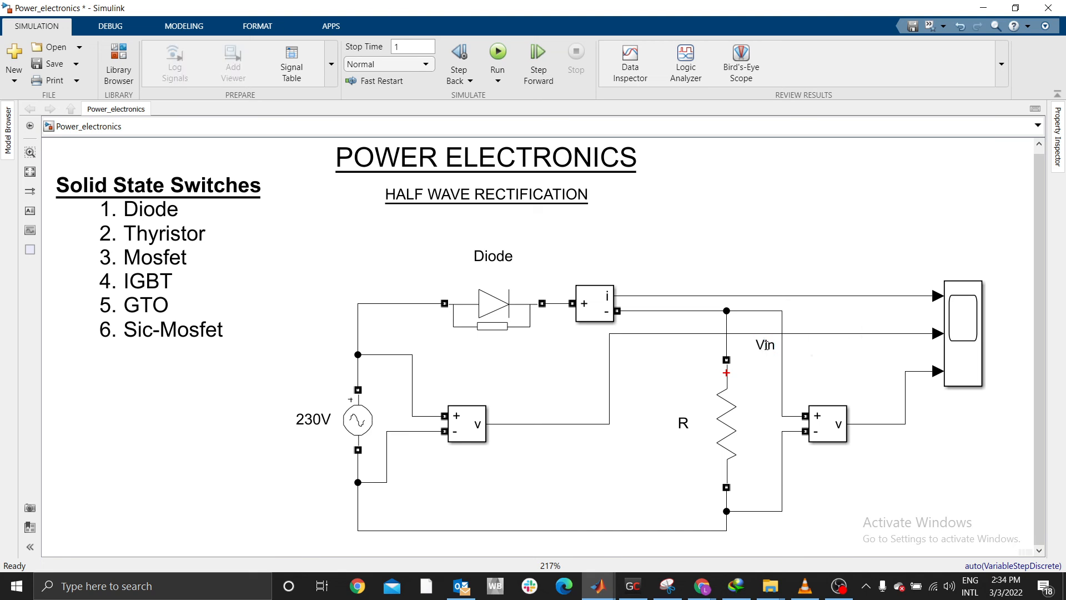
{"action": "left_click_drag", "start_coordinate": [764, 340], "coordinate": [853, 338]}
Label the signal line from the Current Measurement to the Scope as I, placing the label near the Scope input
{"action": "left_click", "coordinate": [832, 296]}
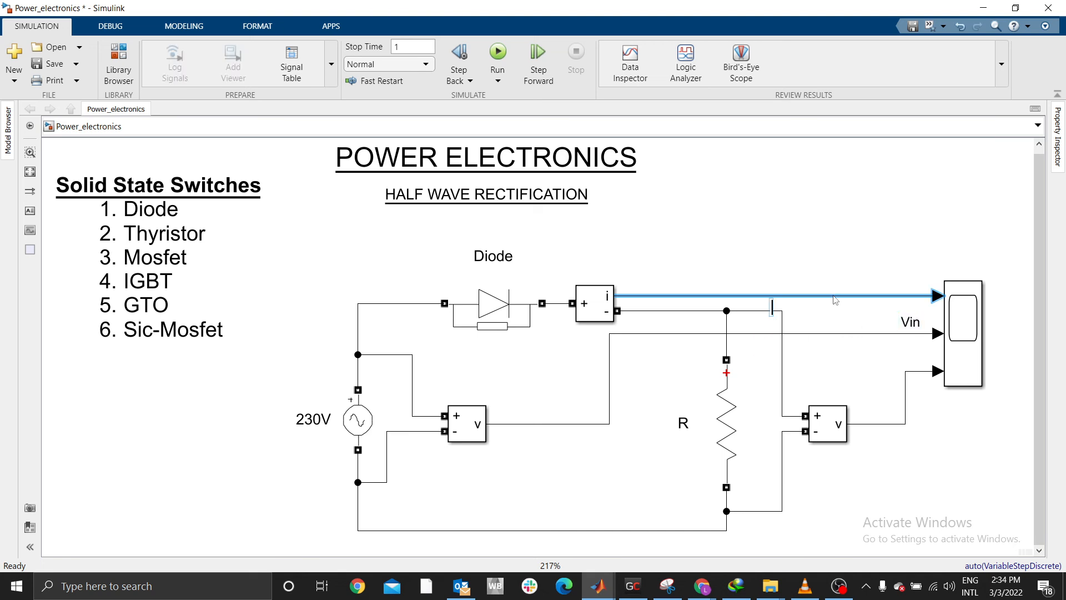
{"action": "type", "text": "I"}
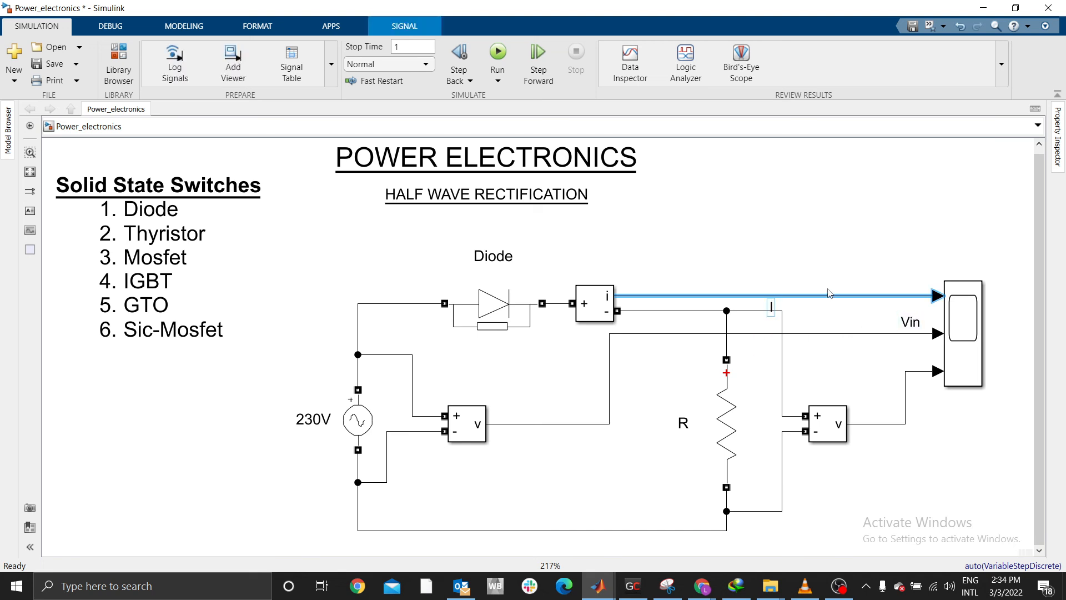
{"action": "left_click", "coordinate": [846, 249]}
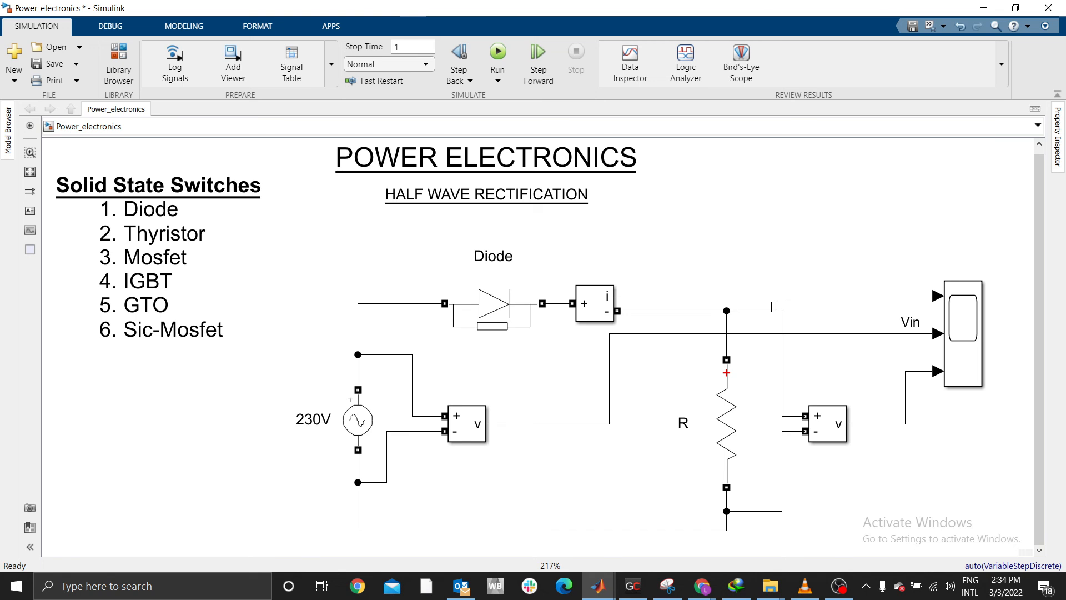
Label the signal line from the load-side Voltage Measurement to the Scope as V_L
{"action": "left_click", "coordinate": [876, 425]}
{"action": "double_click", "coordinate": [877, 426]}
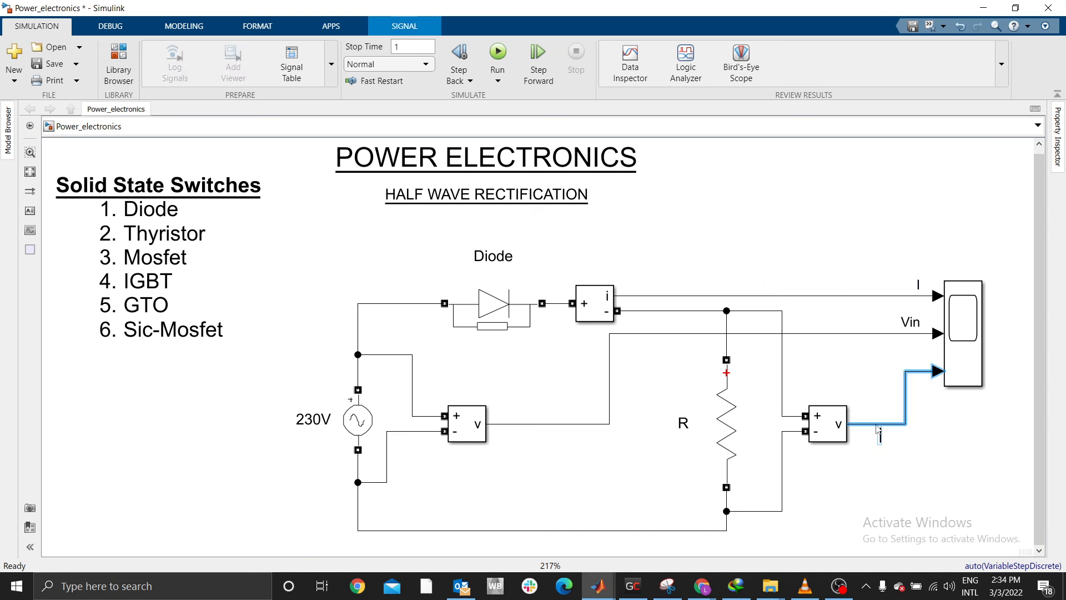
{"action": "type", "text": "Vout"}
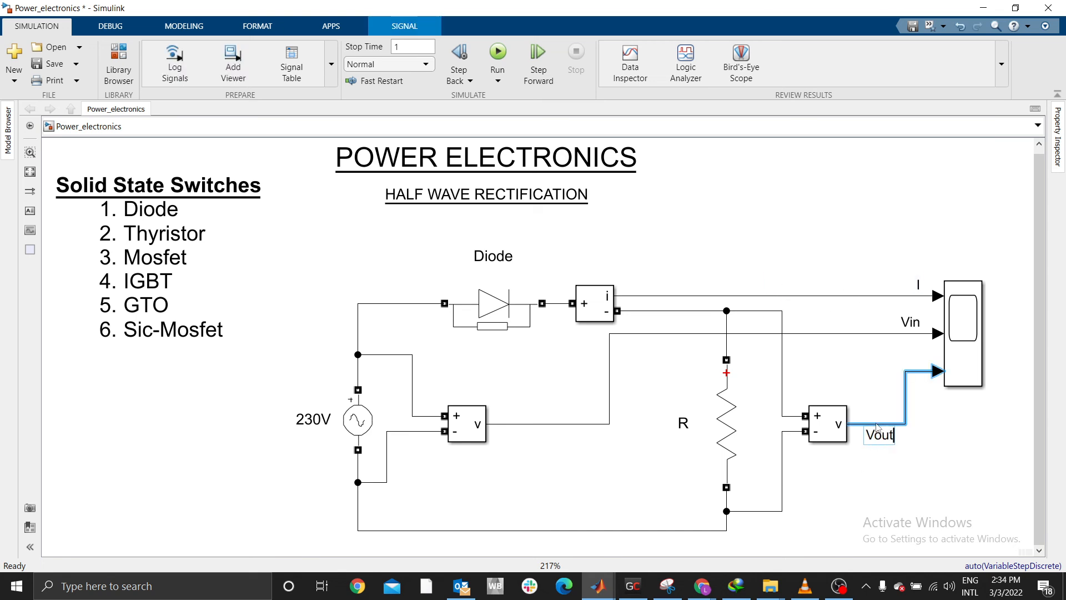
{"action": "key", "text": "BackSpace"}
{"action": "key", "text": "BackSpace"}
{"action": "key", "text": "BackSpace"}
{"action": "type", "text": "_Lo"}
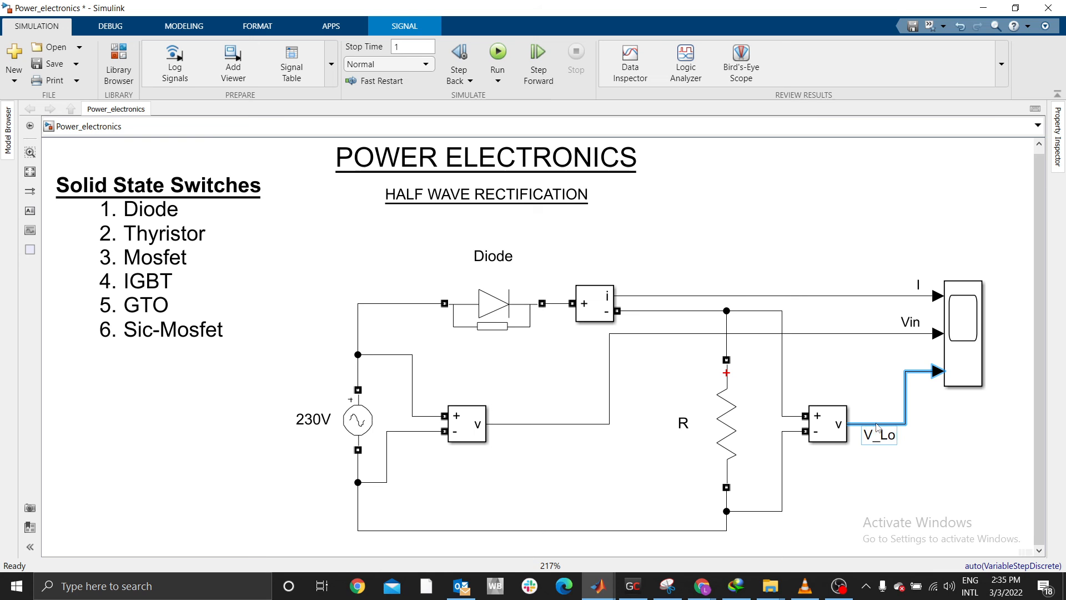
{"action": "key", "text": "BackSpace"}
{"action": "left_click", "coordinate": [921, 445]}
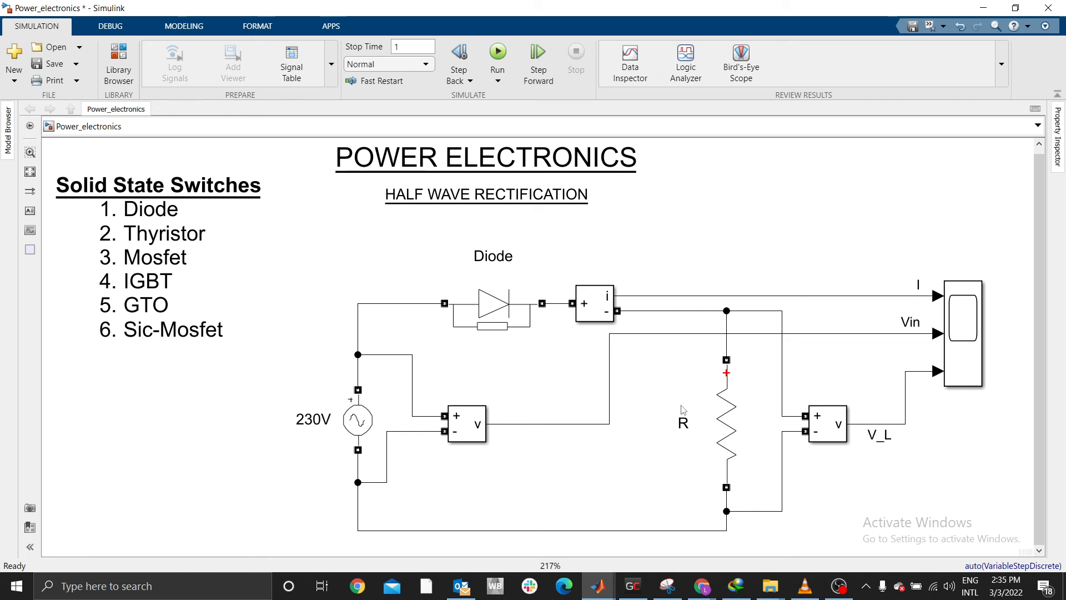
{"action": "left_click", "coordinate": [433, 198]}
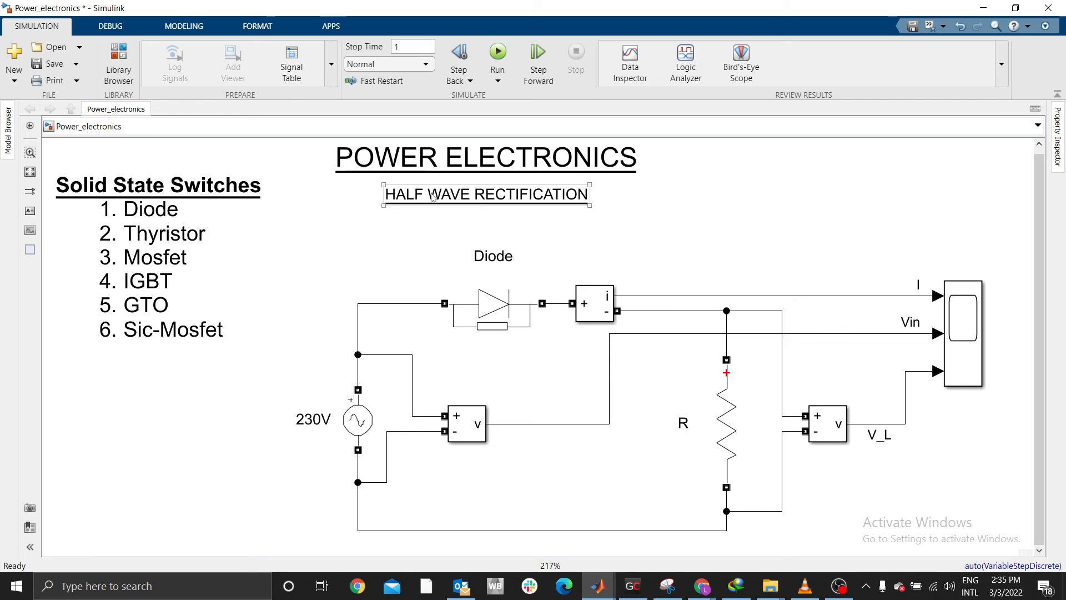
{"action": "left_click", "coordinate": [732, 294]}
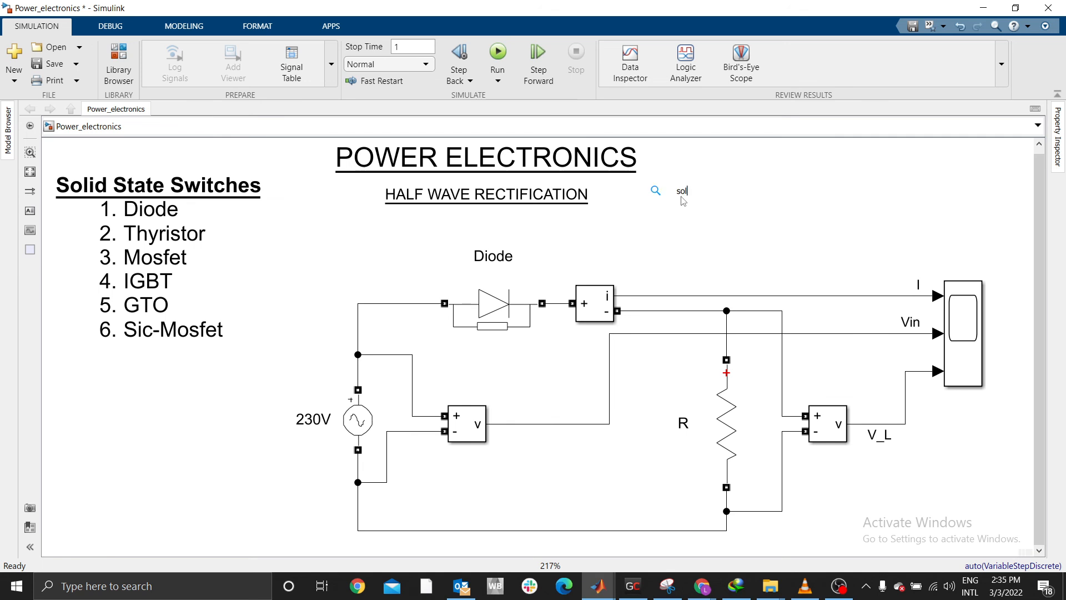
{"action": "type", "text": "ve"}
{"action": "left_click", "coordinate": [531, 212]}
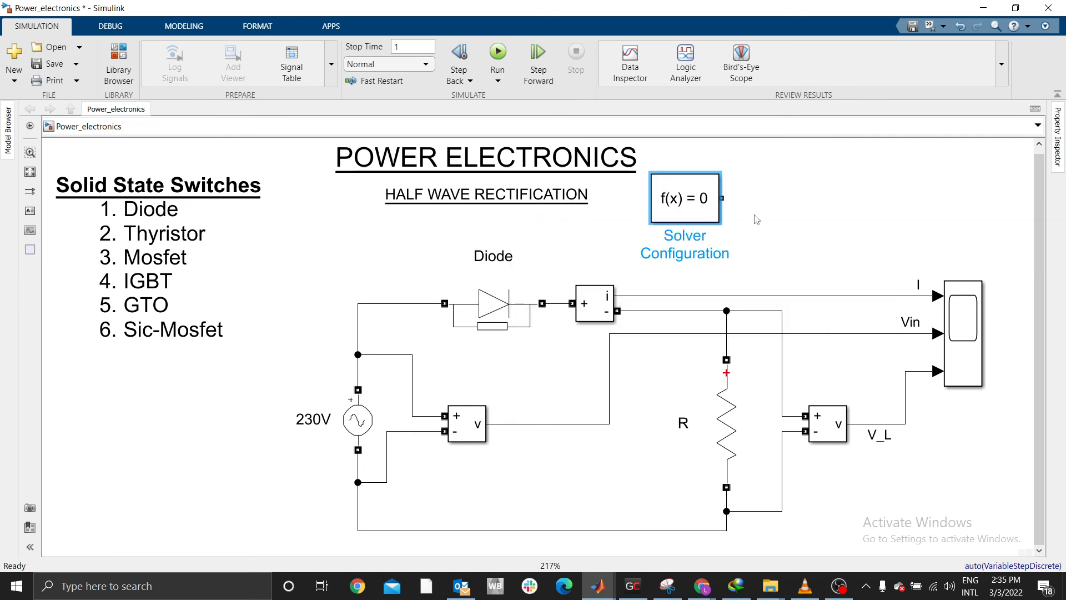
{"action": "left_click_drag", "start_coordinate": [721, 194], "coordinate": [767, 228]}
{"action": "left_click", "coordinate": [696, 200]}
{"action": "key", "text": "Delete"}
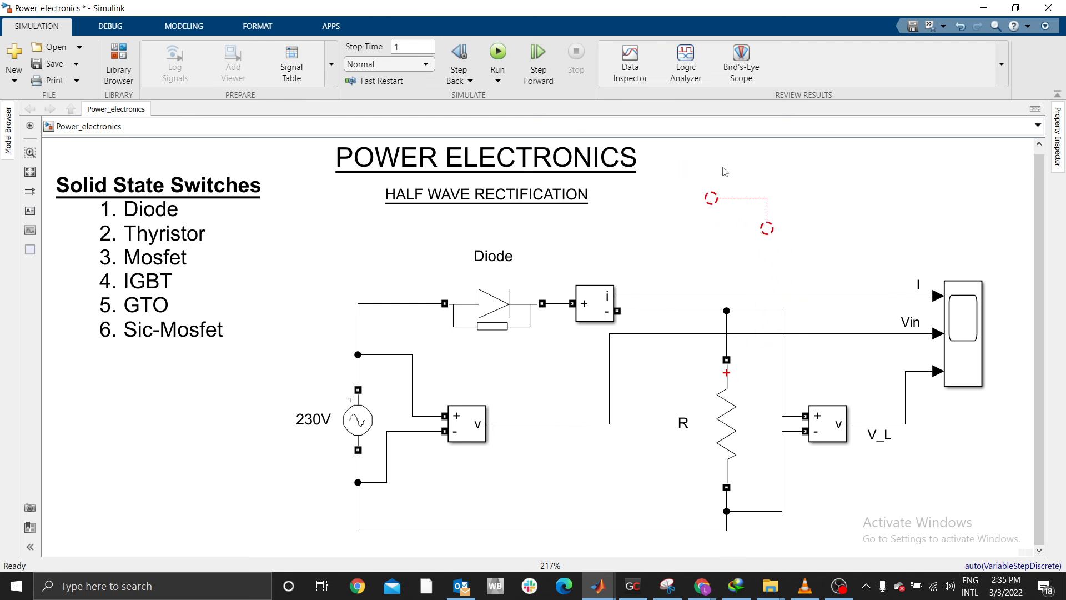
{"action": "left_click_drag", "start_coordinate": [722, 168], "coordinate": [789, 255]}
{"action": "key", "text": "Delete"}
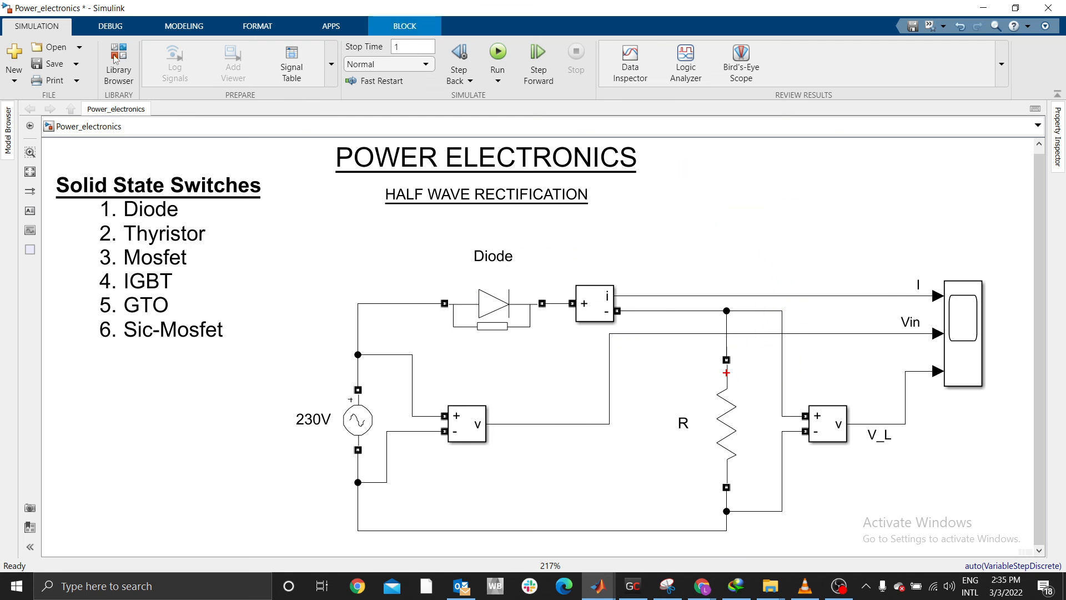
Add a powergui block from the Simscape Electrical Specialized Power Systems library below the Solid State Switches list
{"action": "left_click", "coordinate": [117, 58]}
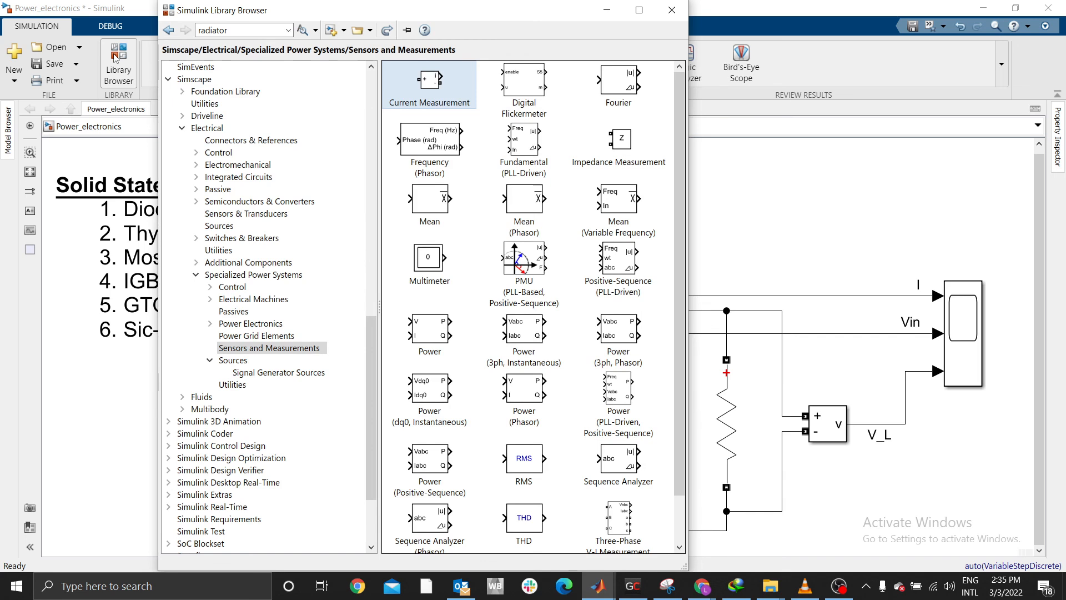
{"action": "left_click", "coordinate": [227, 360]}
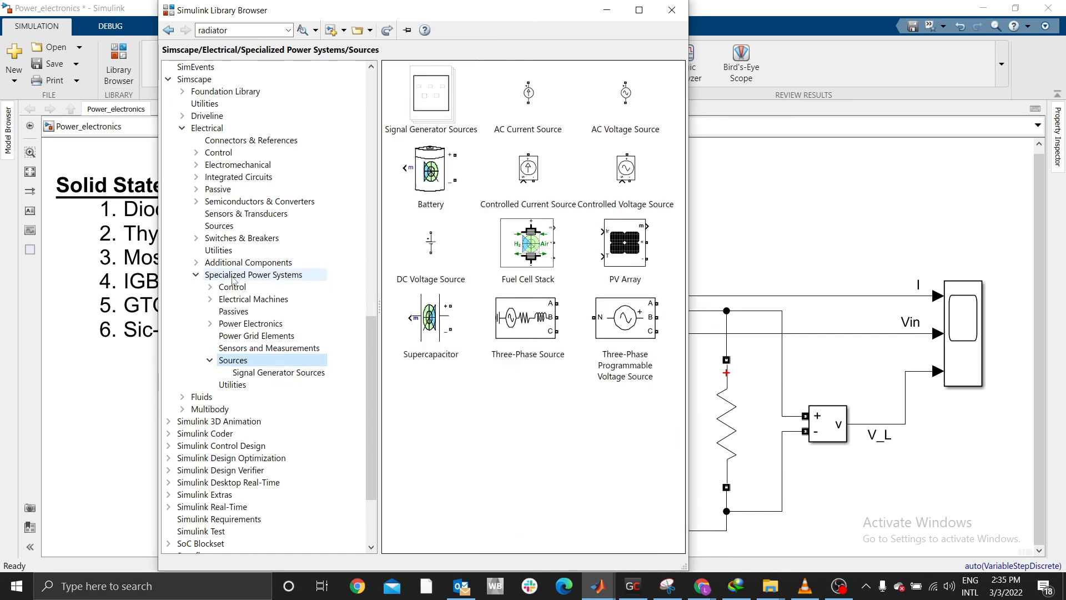
{"action": "left_click", "coordinate": [237, 275]}
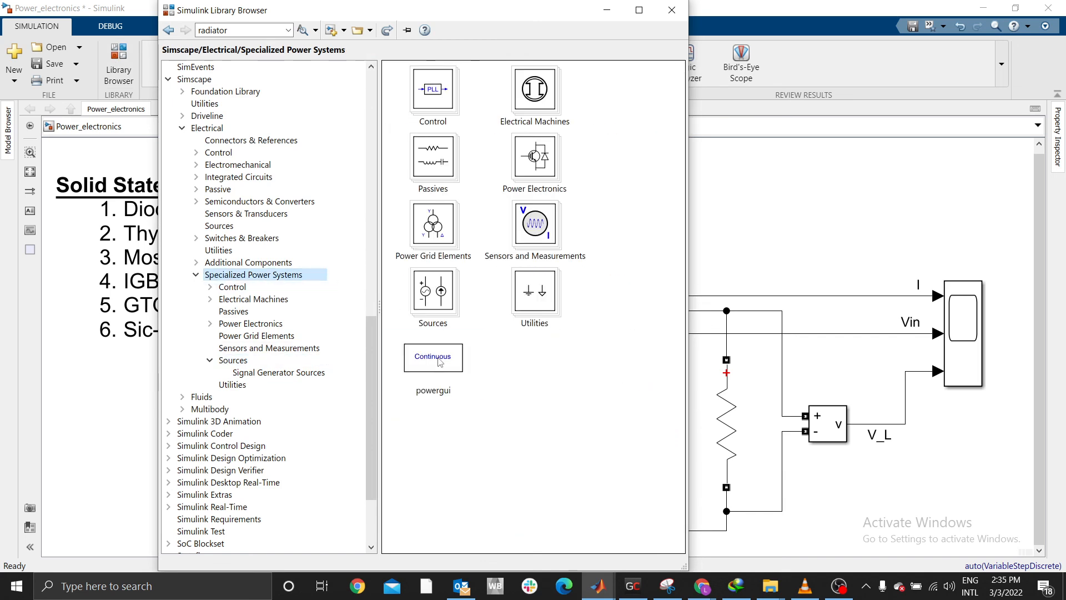
{"action": "left_click_drag", "start_coordinate": [438, 362], "coordinate": [154, 426]}
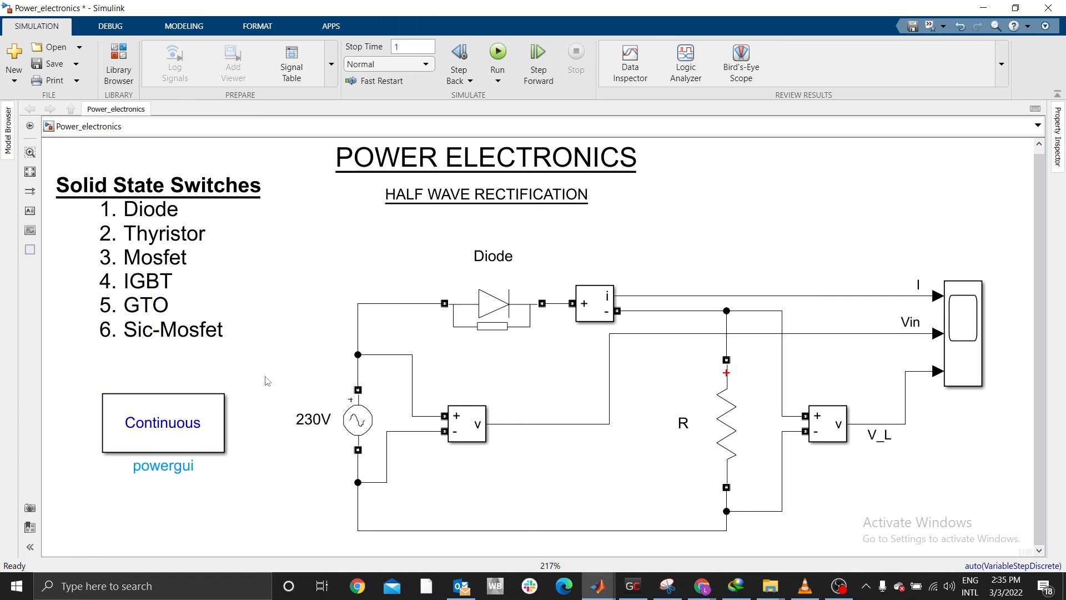
{"action": "left_click", "coordinate": [210, 420]}
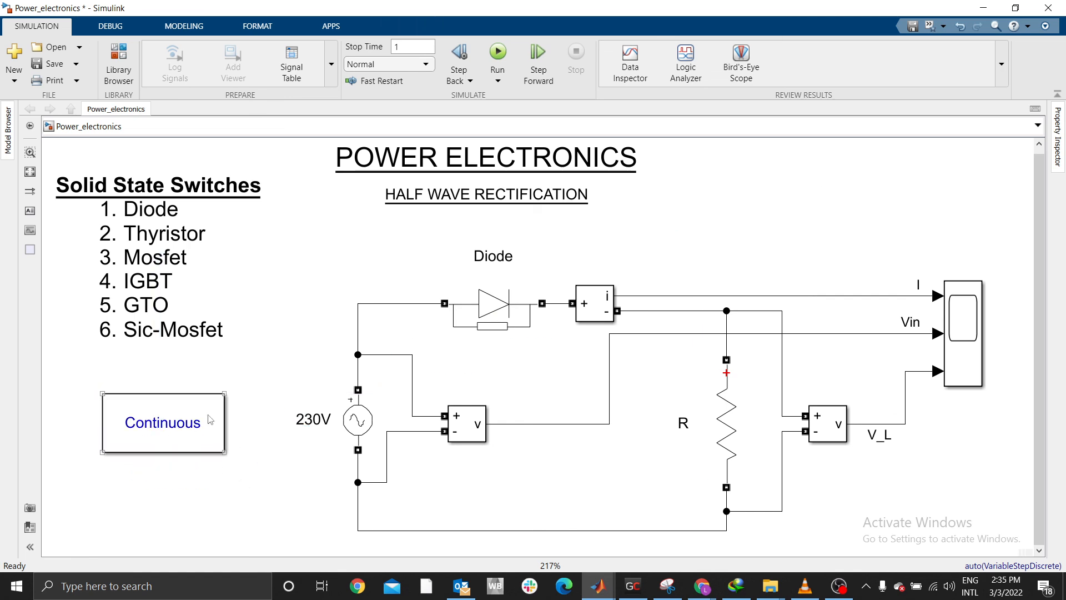
Set the powergui block's simulation type to Discrete with a sample time of 50e-6 s
{"action": "double_click", "coordinate": [172, 437]}
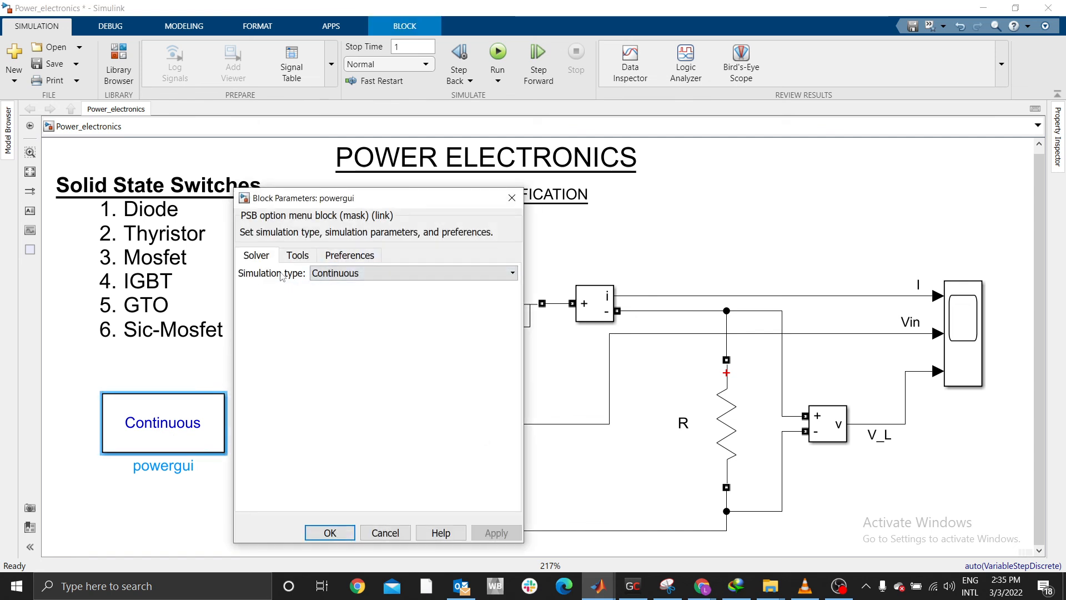
{"action": "left_click", "coordinate": [349, 273]}
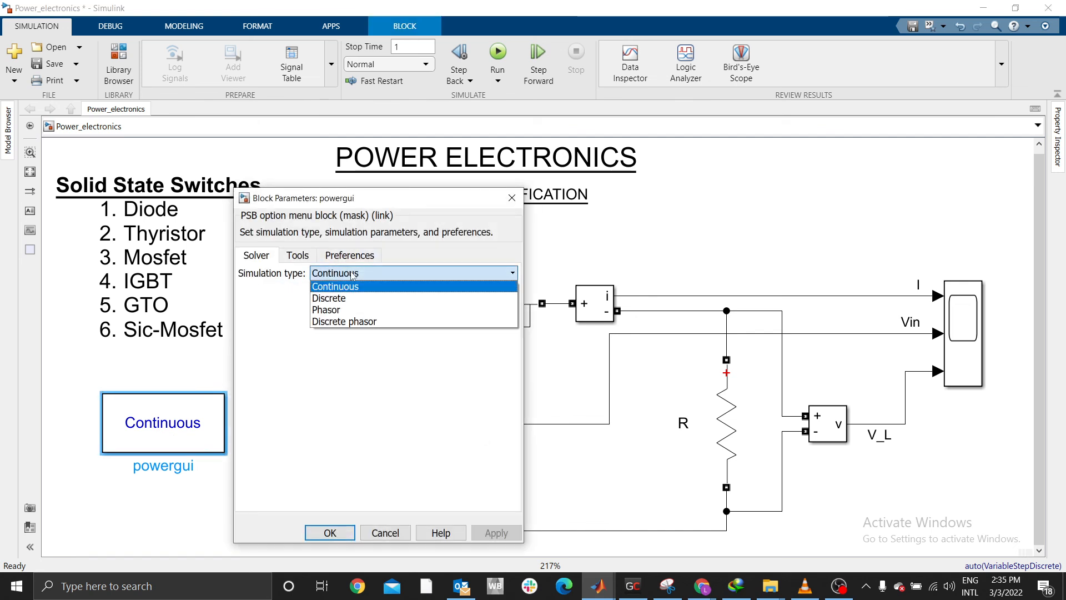
{"action": "left_click", "coordinate": [339, 300]}
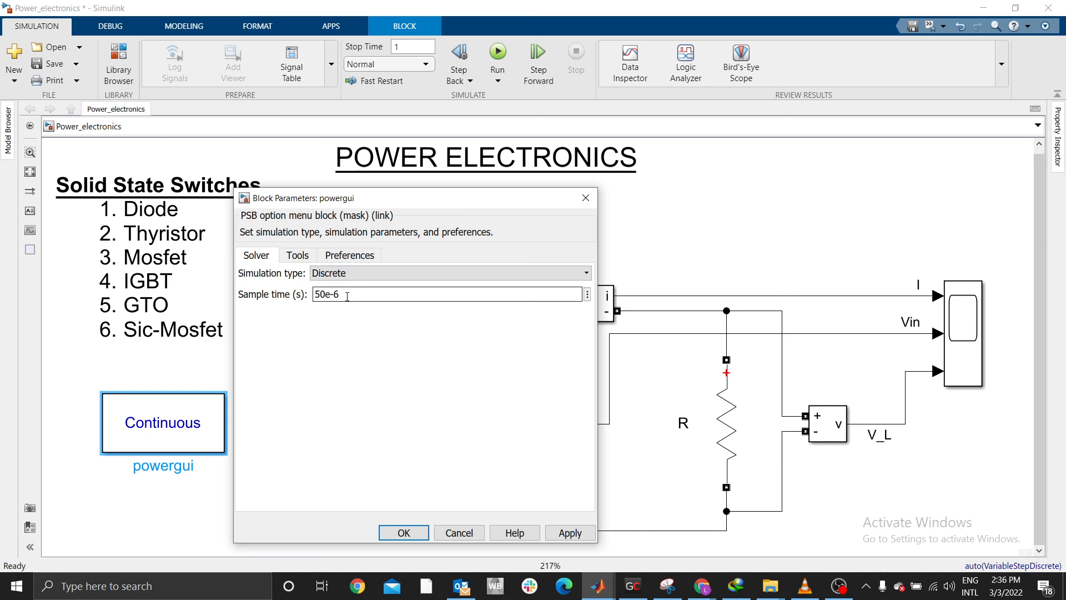
{"action": "left_click_drag", "start_coordinate": [348, 295], "coordinate": [311, 295]}
{"action": "left_click", "coordinate": [331, 294]}
Review powergui's tools and preferences, including the discrete solver options, and accept the block parameters
{"action": "left_click", "coordinate": [299, 256]}
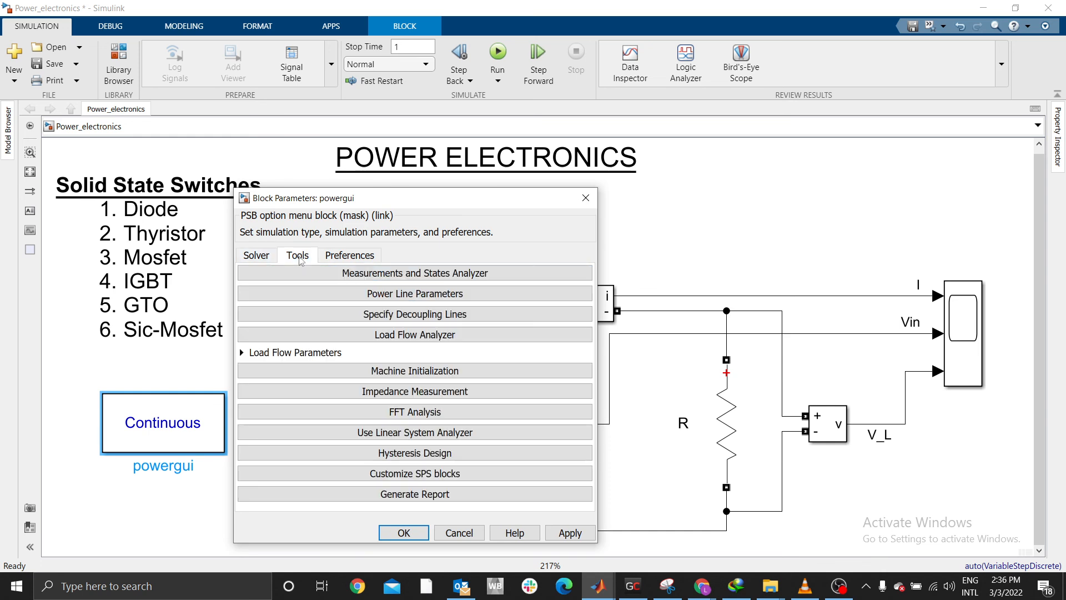
{"action": "left_click", "coordinate": [351, 258]}
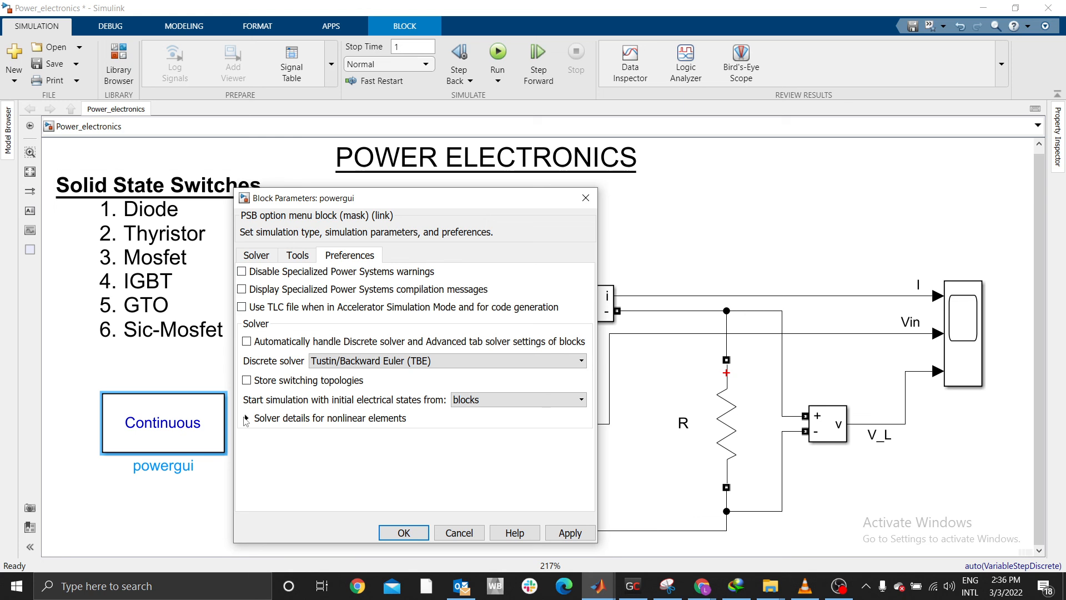
{"action": "left_click", "coordinate": [255, 258]}
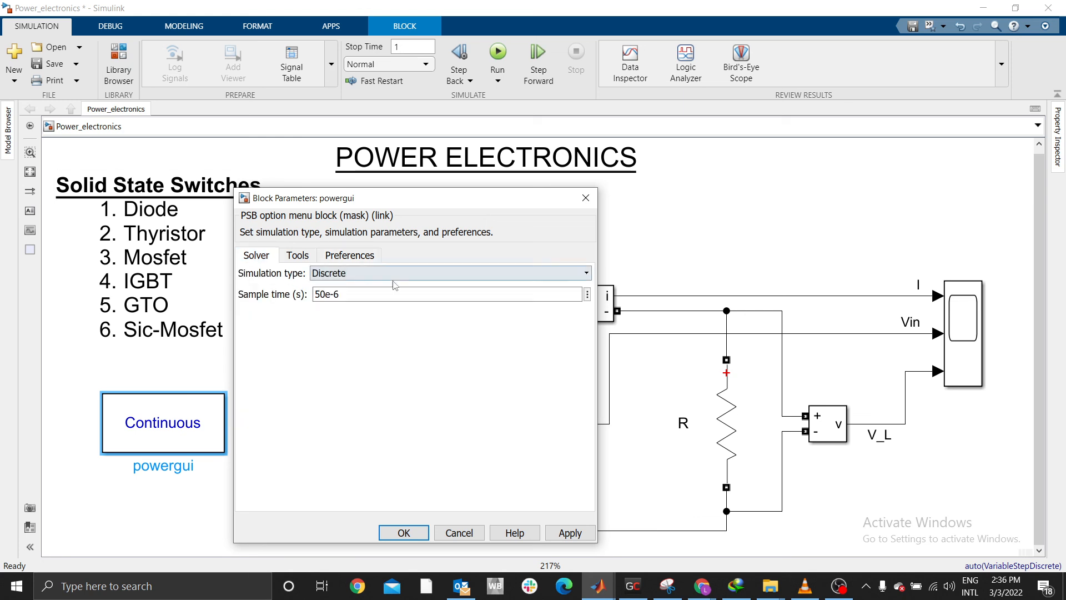
{"action": "left_click", "coordinate": [351, 258]}
{"action": "left_click", "coordinate": [447, 360]}
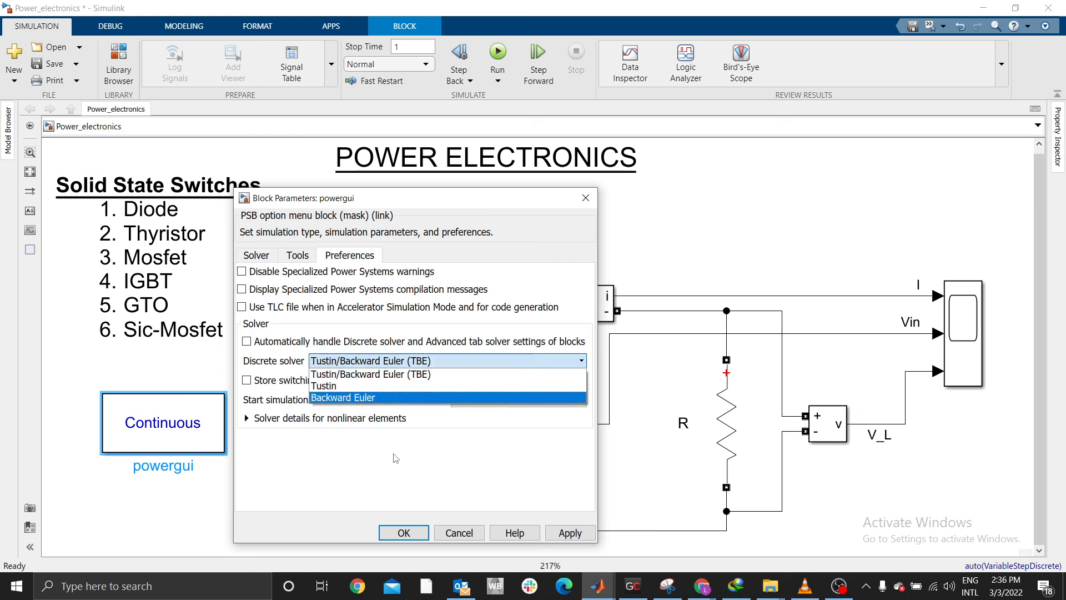
{"action": "left_click", "coordinate": [367, 415]}
{"action": "left_click", "coordinate": [256, 256]}
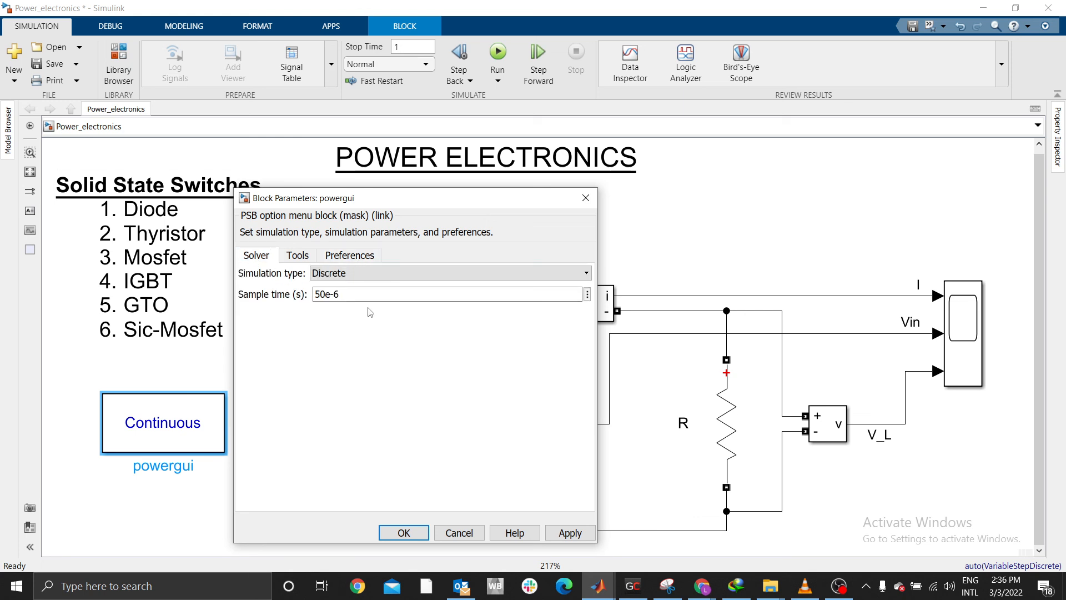
{"action": "left_click", "coordinate": [413, 532]}
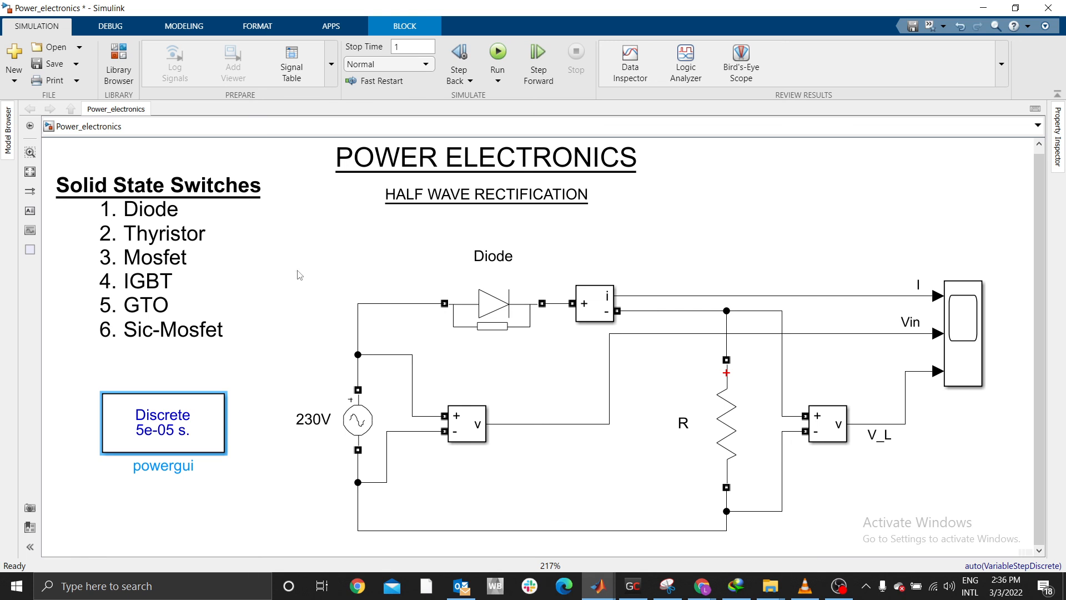
{"action": "left_click", "coordinate": [497, 273]}
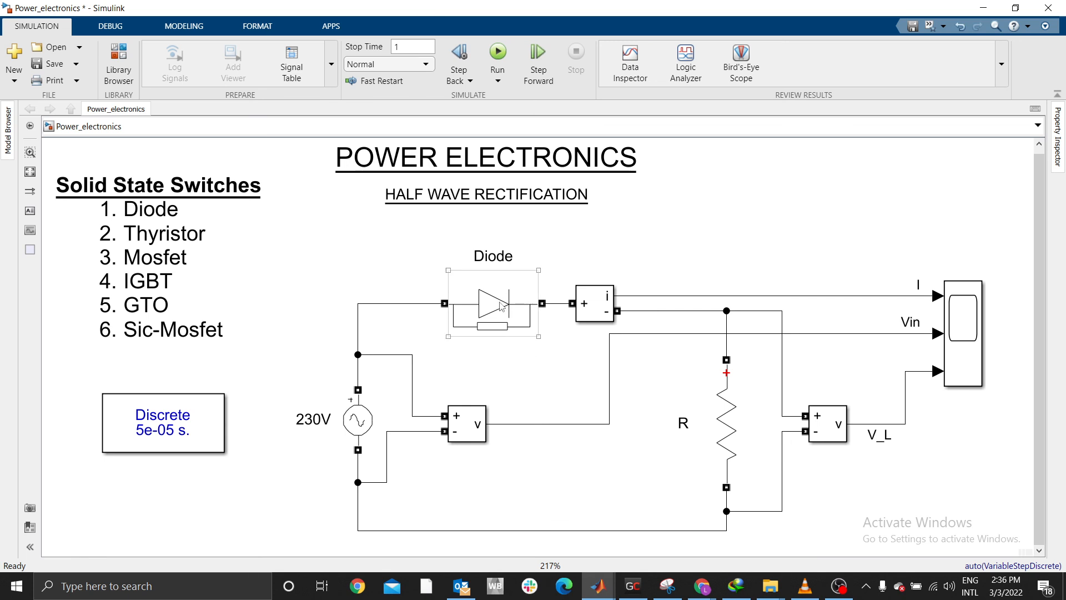
{"action": "left_click", "coordinate": [393, 373]}
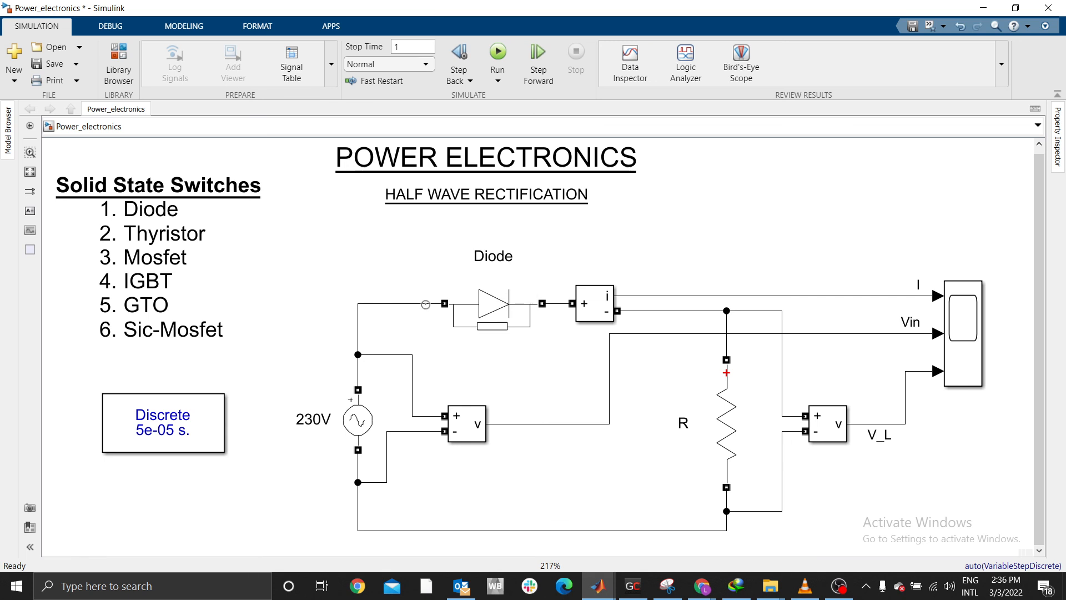
{"action": "left_click", "coordinate": [491, 315]}
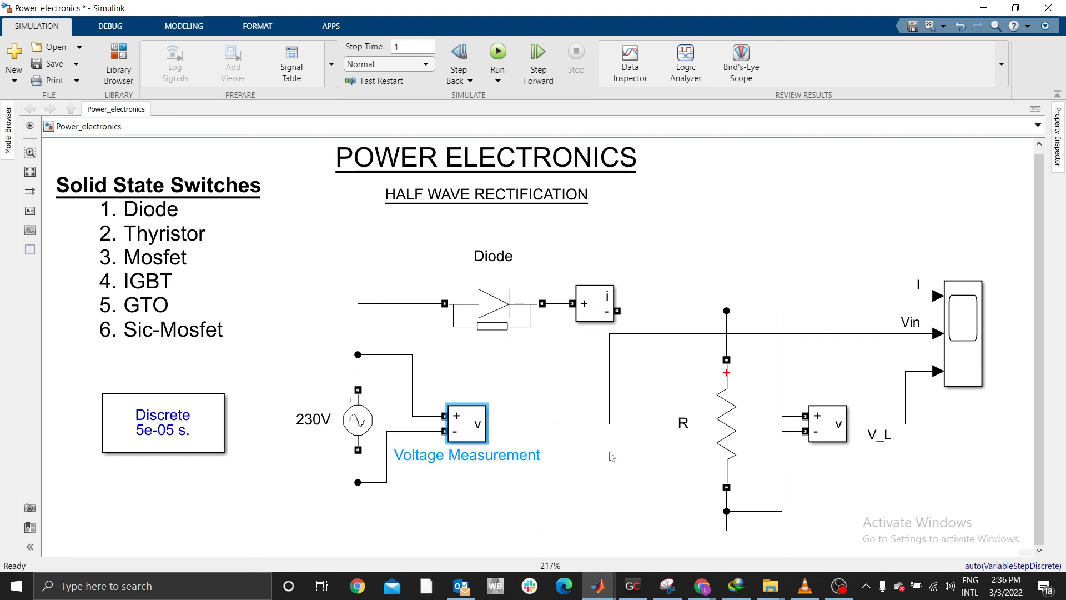
{"action": "left_click", "coordinate": [827, 435]}
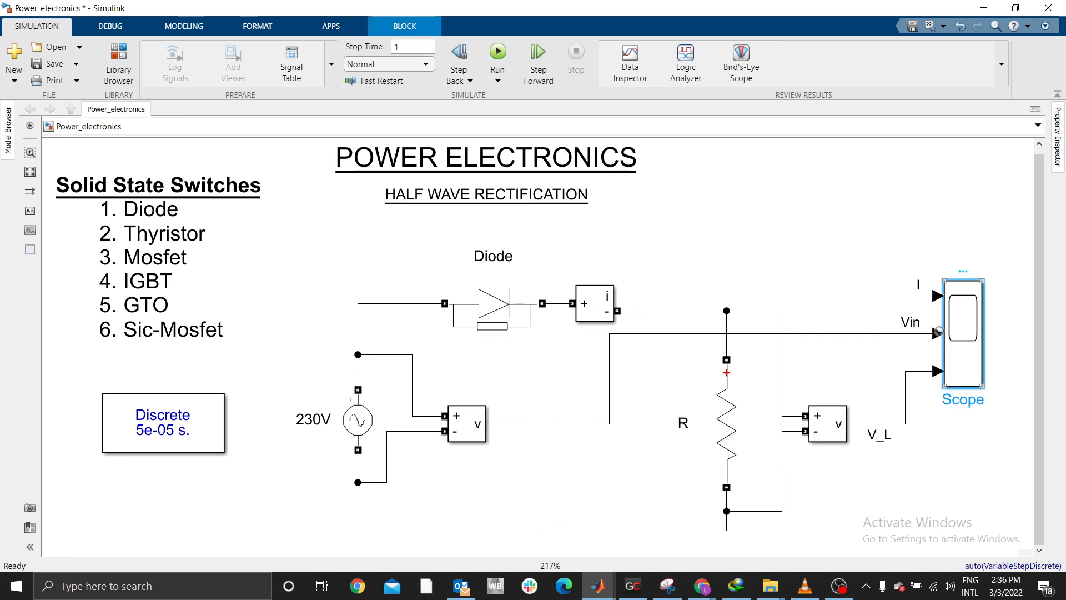
{"action": "left_click", "coordinate": [862, 254]}
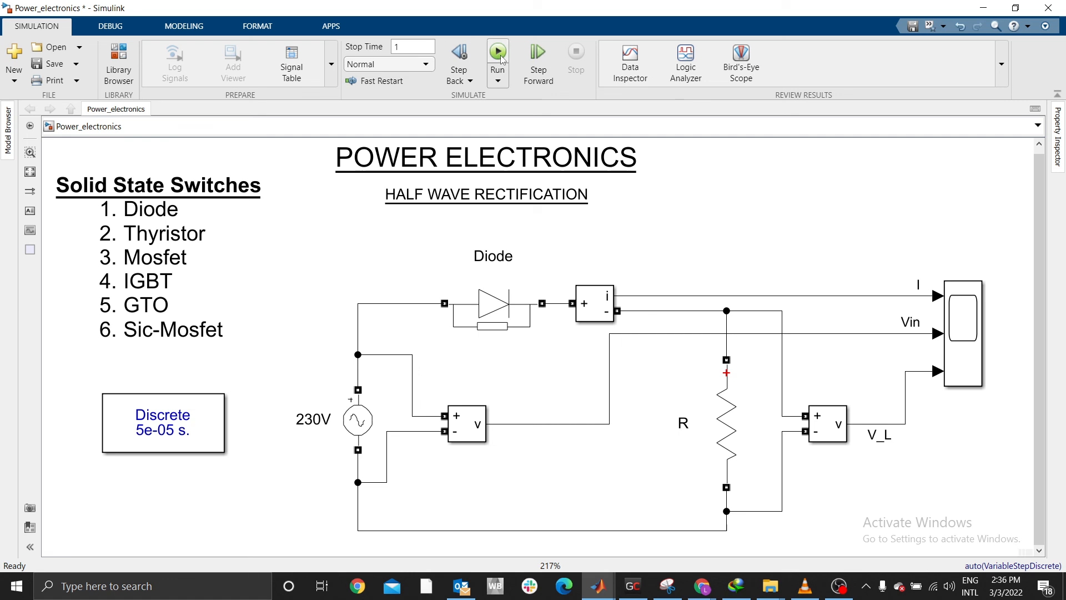
Configure the Scope layout as three vertically stacked displays in one column, accept the properties and close the Scope
{"action": "left_click", "coordinate": [965, 331]}
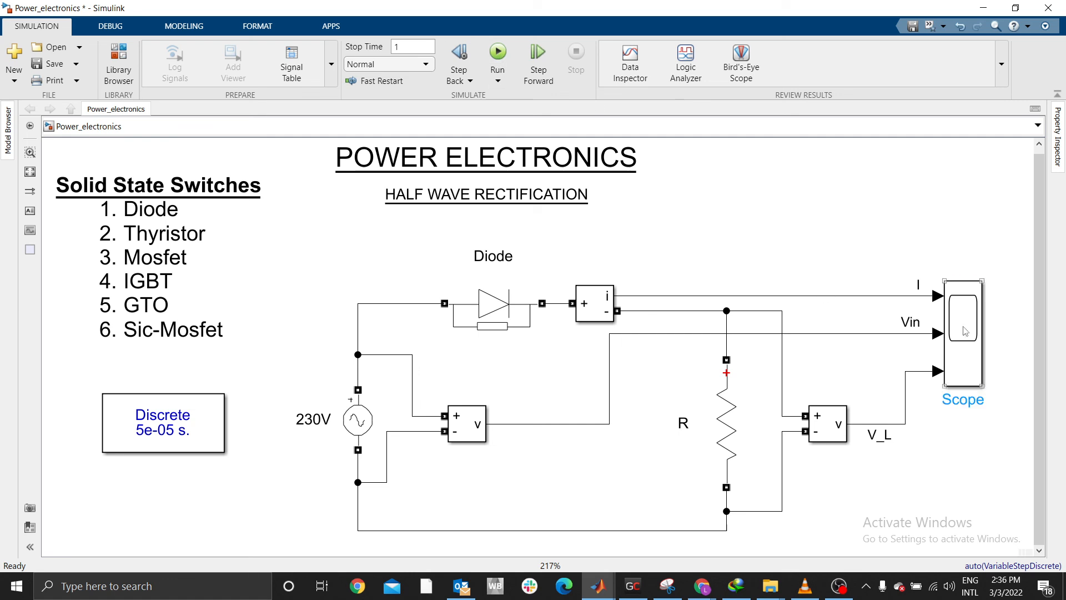
{"action": "double_click", "coordinate": [965, 331]}
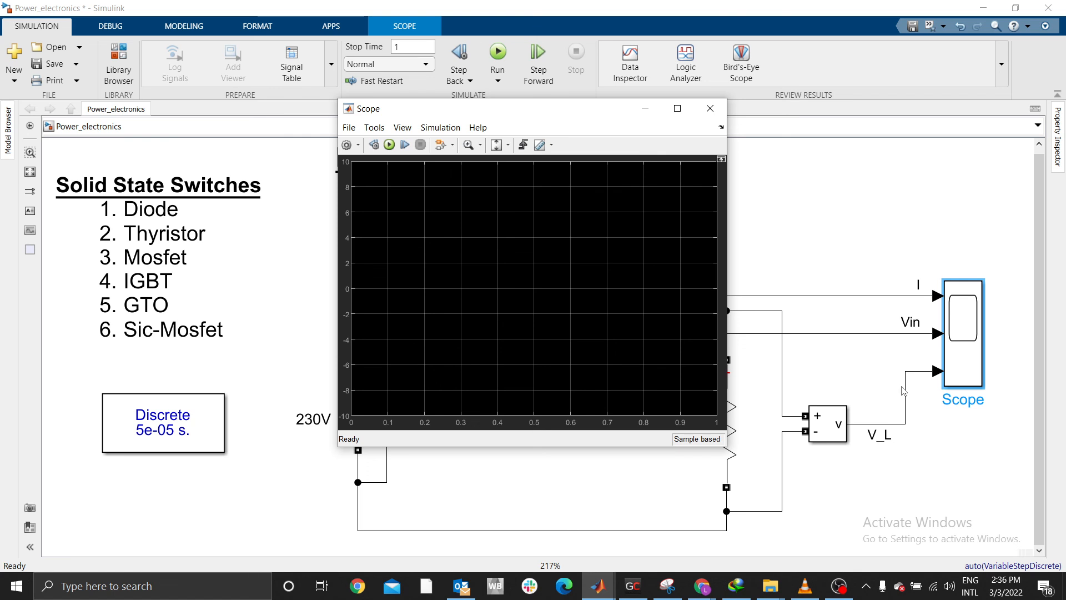
{"action": "left_click", "coordinate": [357, 145]}
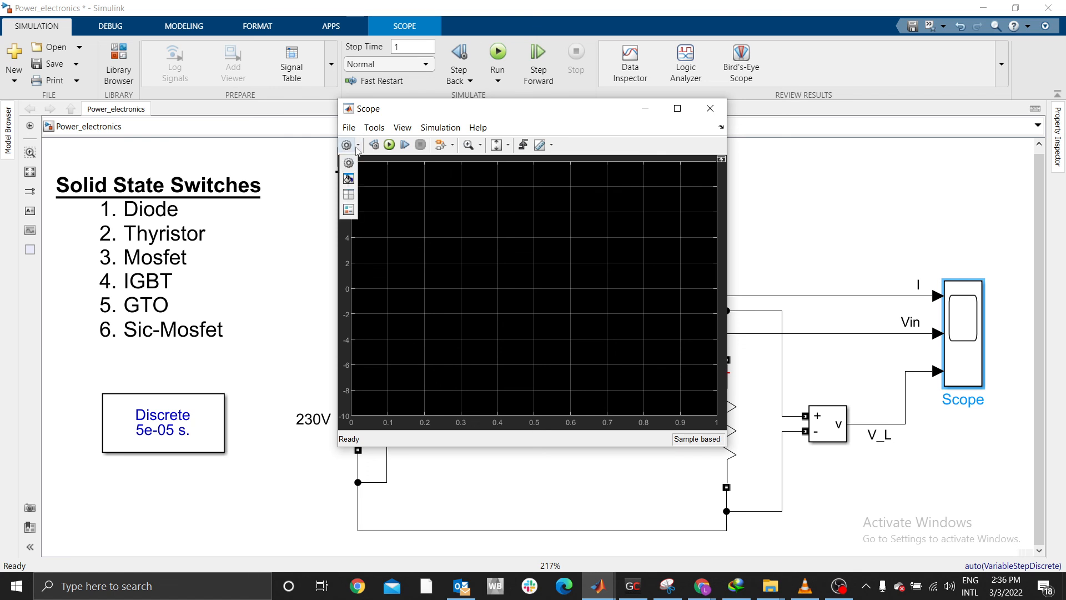
{"action": "left_click", "coordinate": [350, 164]}
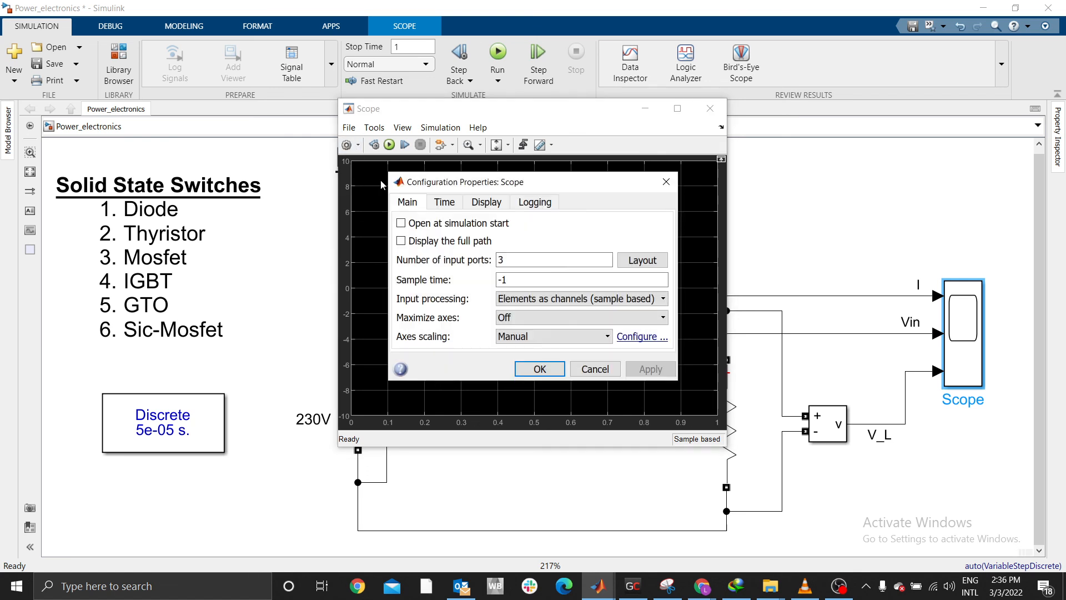
{"action": "left_click", "coordinate": [631, 265]}
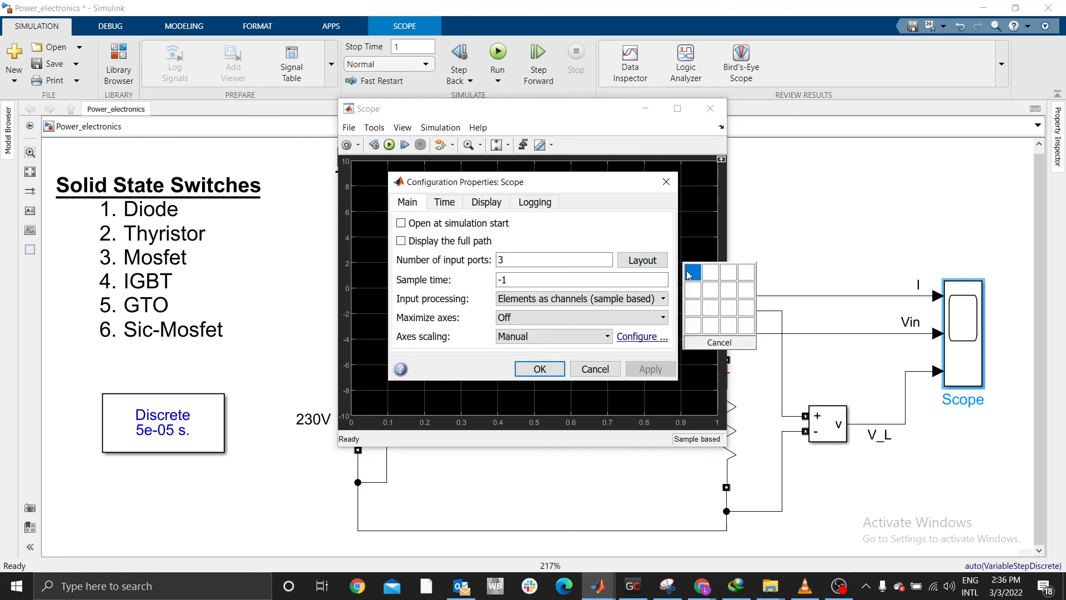
{"action": "left_click", "coordinate": [693, 308]}
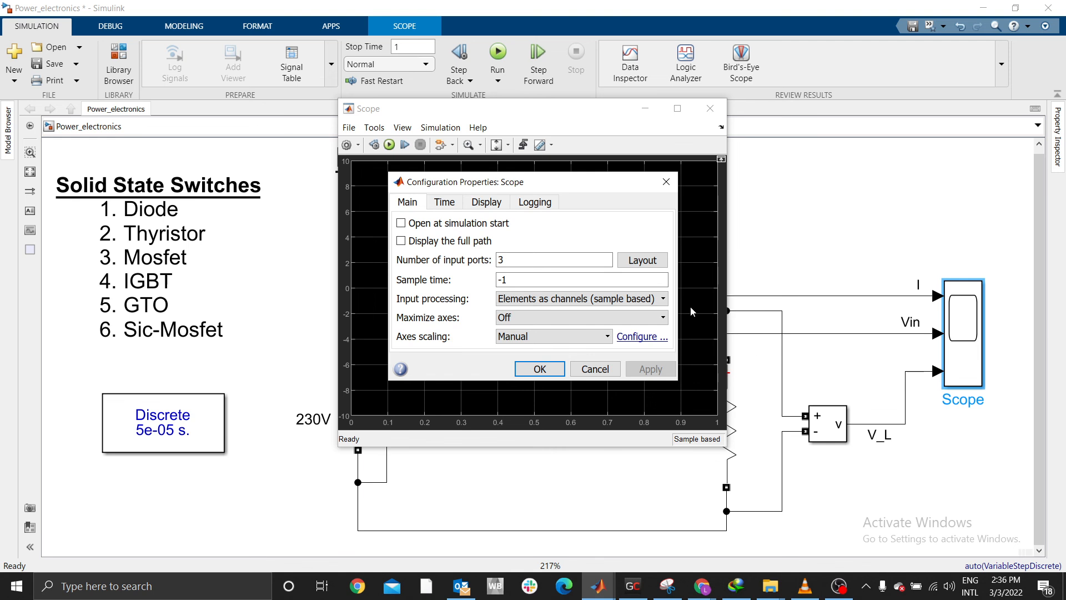
{"action": "left_click", "coordinate": [536, 368]}
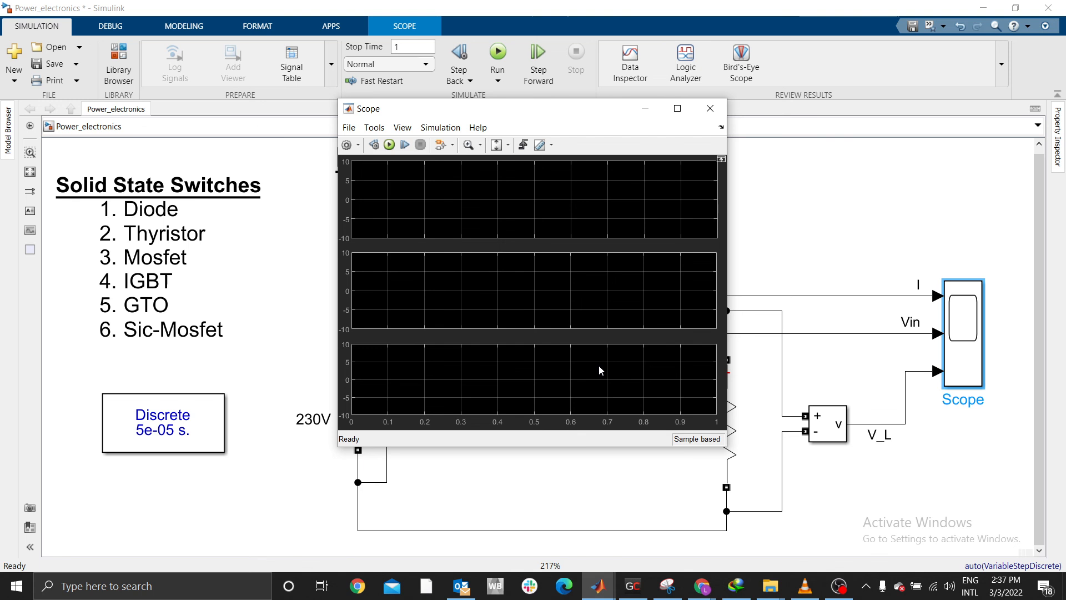
{"action": "left_click", "coordinate": [711, 108]}
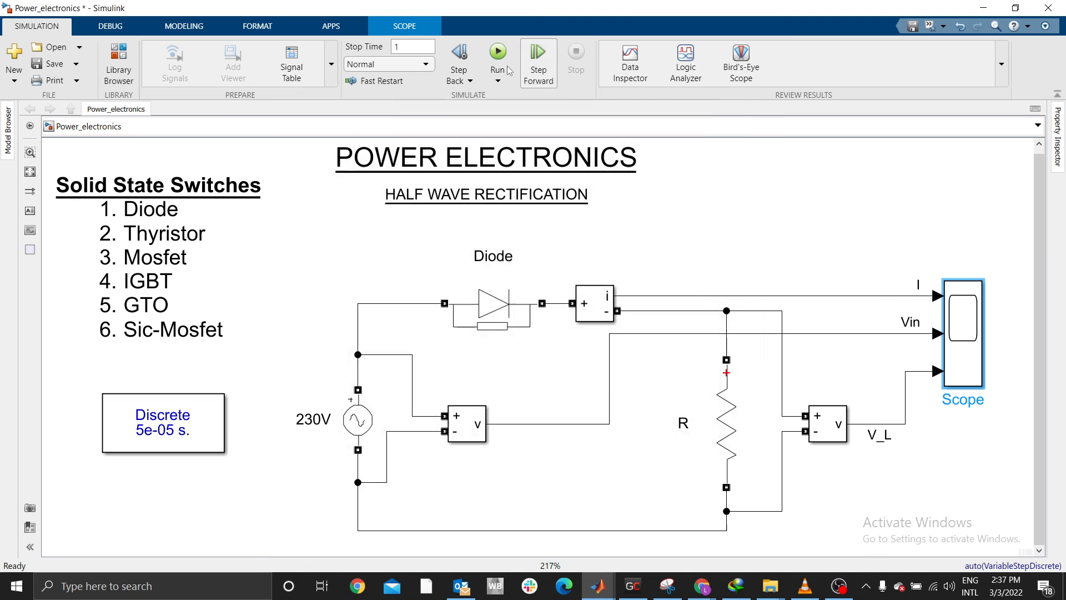
Run the simulation and inspect the I, Vin and V_L waveforms in the maximized Scope, zoomed along time to about 0.01–0.17 s
{"action": "left_click", "coordinate": [500, 61]}
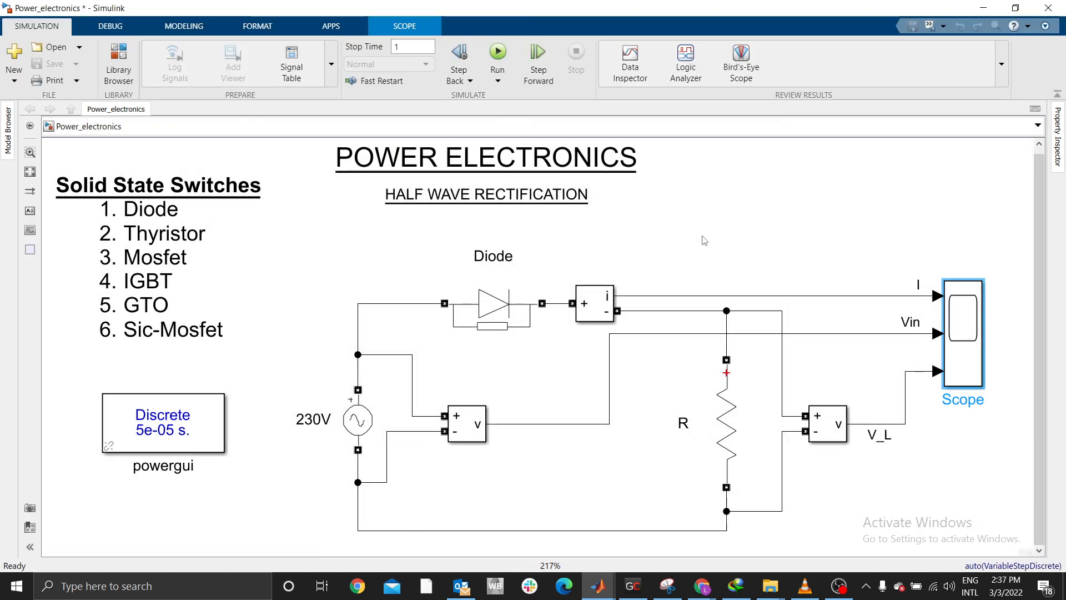
{"action": "double_click", "coordinate": [962, 335]}
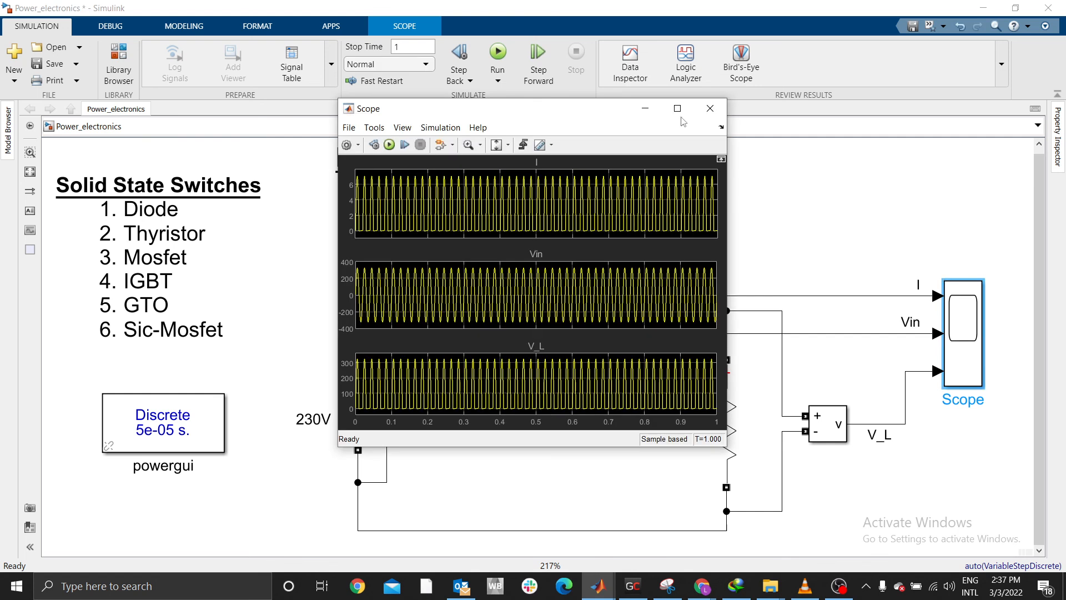
{"action": "left_click", "coordinate": [677, 108]}
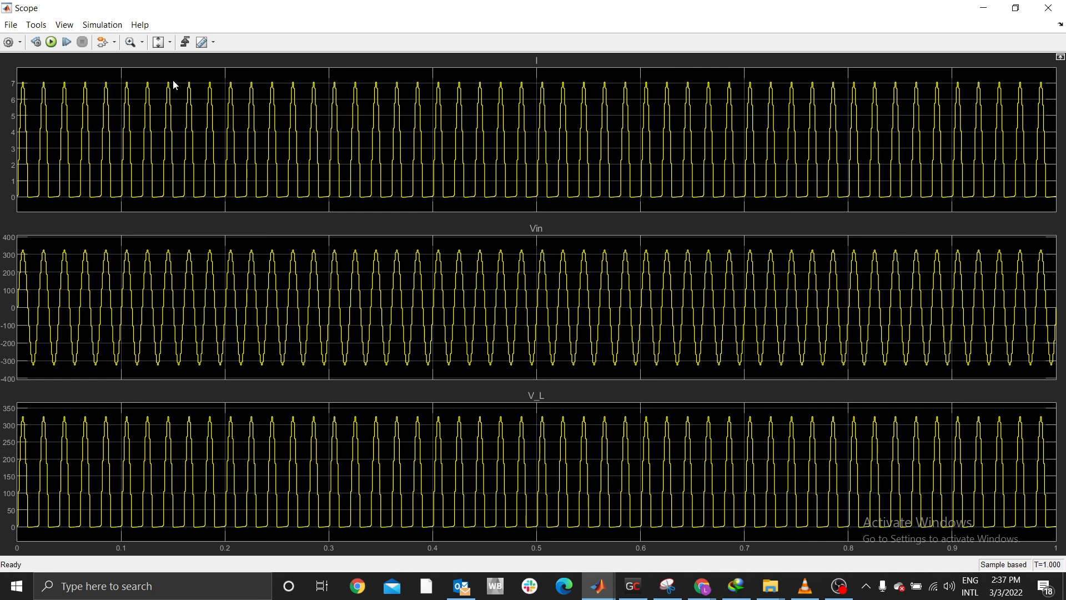
{"action": "left_click", "coordinate": [143, 43]}
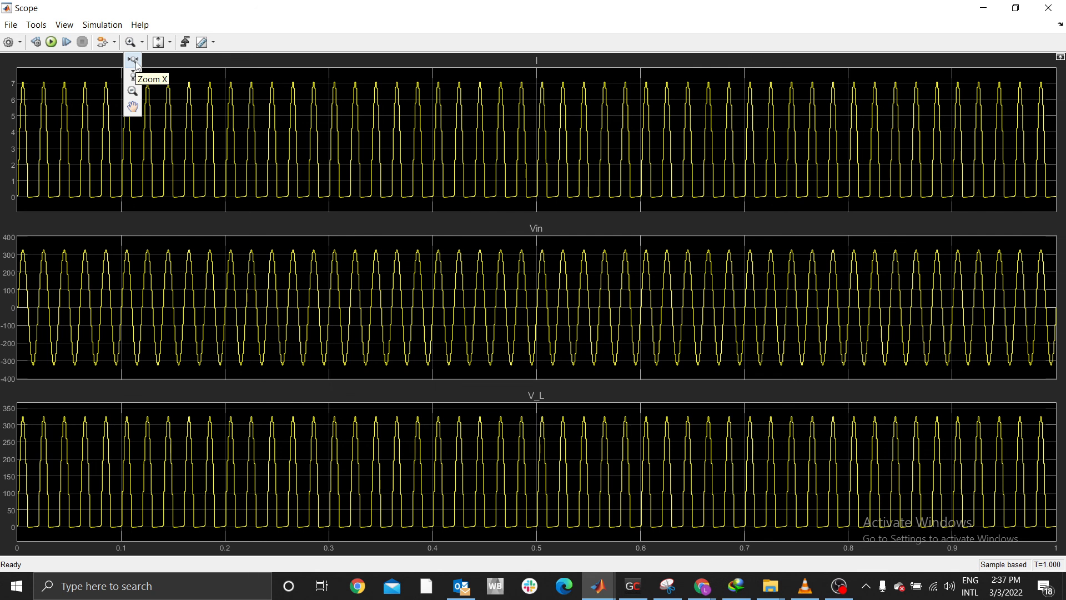
{"action": "left_click", "coordinate": [134, 59]}
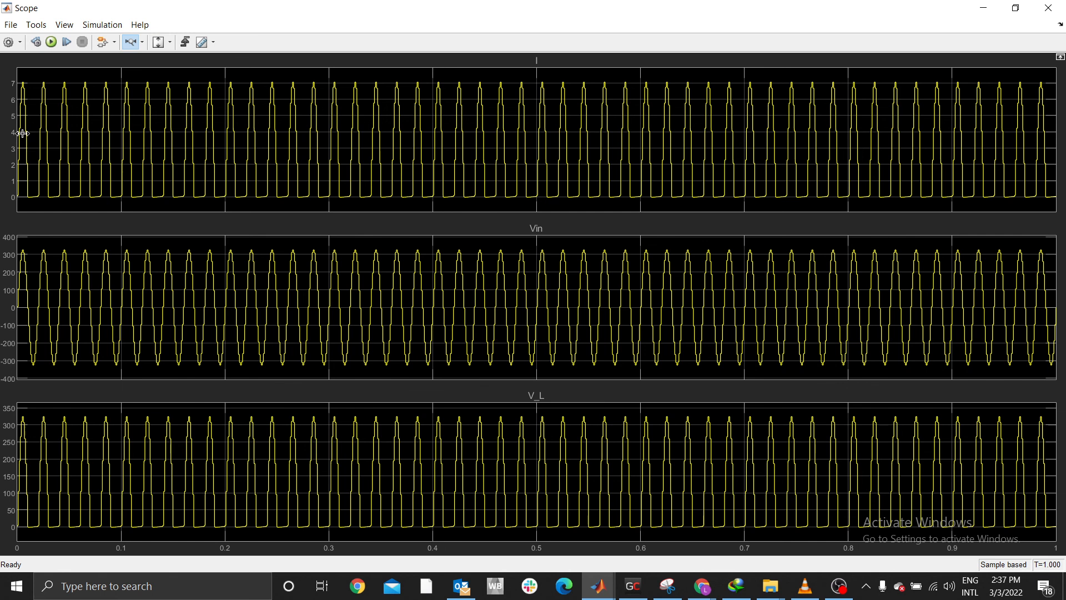
{"action": "left_click_drag", "start_coordinate": [25, 135], "coordinate": [197, 137]}
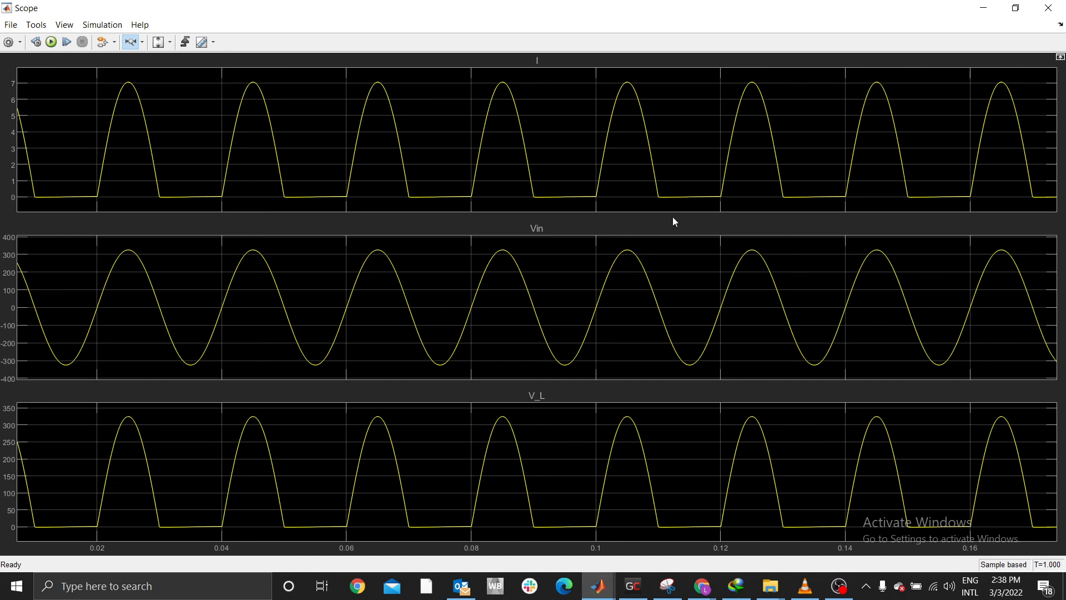
{"action": "left_click", "coordinate": [1048, 8]}
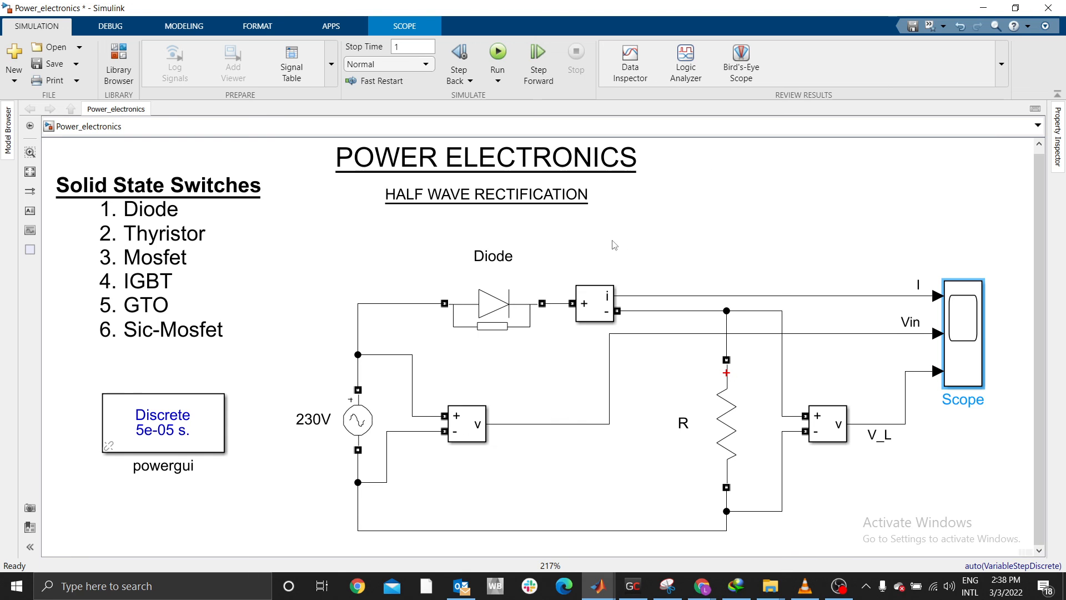
Duplicate the Diode block into the free space above the circuit and delete the original from the source line
{"action": "left_click", "coordinate": [522, 303]}
{"action": "left_click_drag", "start_coordinate": [521, 304], "coordinate": [702, 220]}
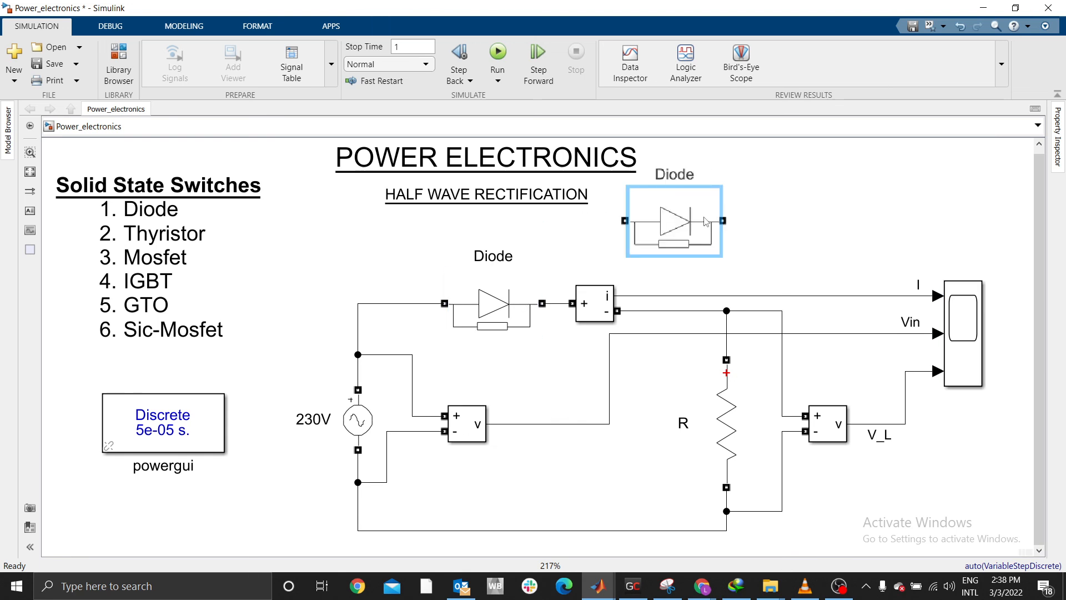
{"action": "left_click", "coordinate": [514, 303]}
{"action": "key", "text": "Delete"}
Rotate the copied diode 180 degrees and insert it reversed into the gap between the source and the Current Measurement block
{"action": "left_click", "coordinate": [689, 217]}
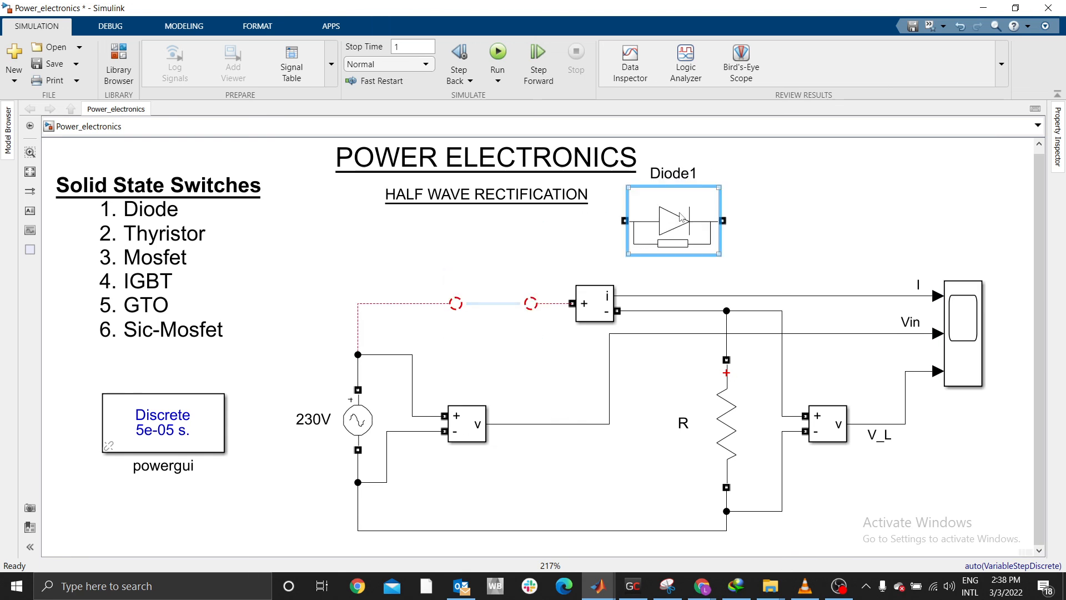
{"action": "key", "text": "ctrl+r"}
{"action": "key", "text": "ctrl+r"}
{"action": "left_click", "coordinate": [756, 213]}
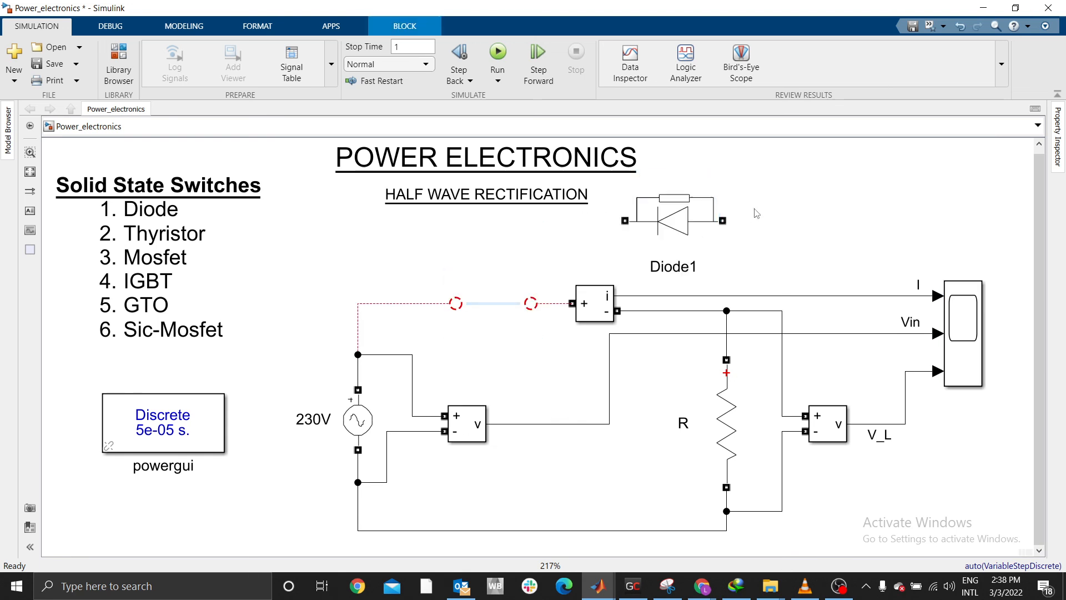
{"action": "left_click_drag", "start_coordinate": [655, 216], "coordinate": [475, 300]}
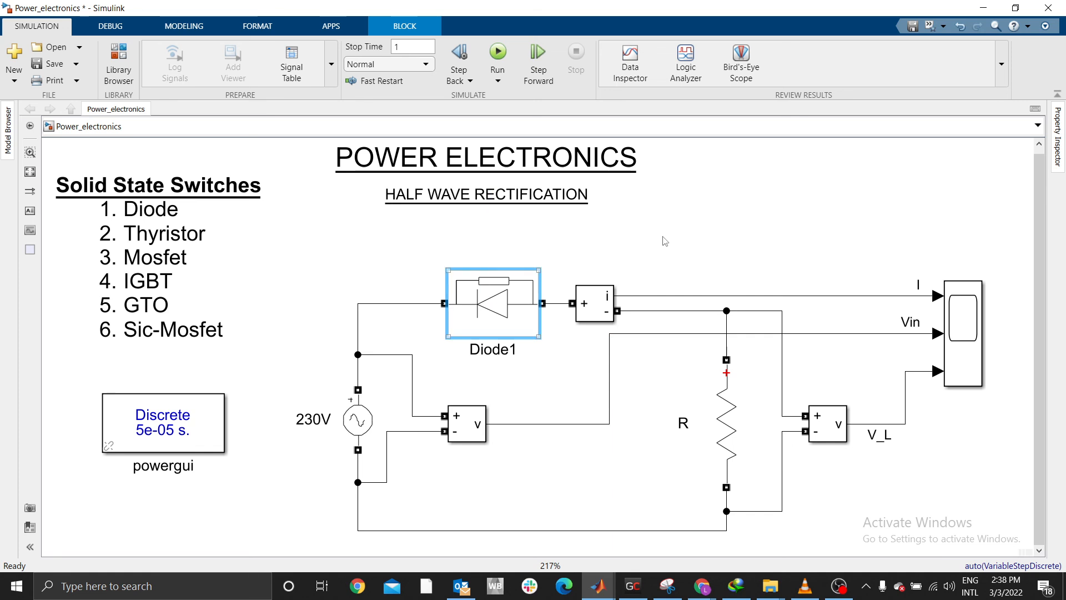
{"action": "left_click", "coordinate": [511, 195]}
{"action": "left_click", "coordinate": [512, 165]}
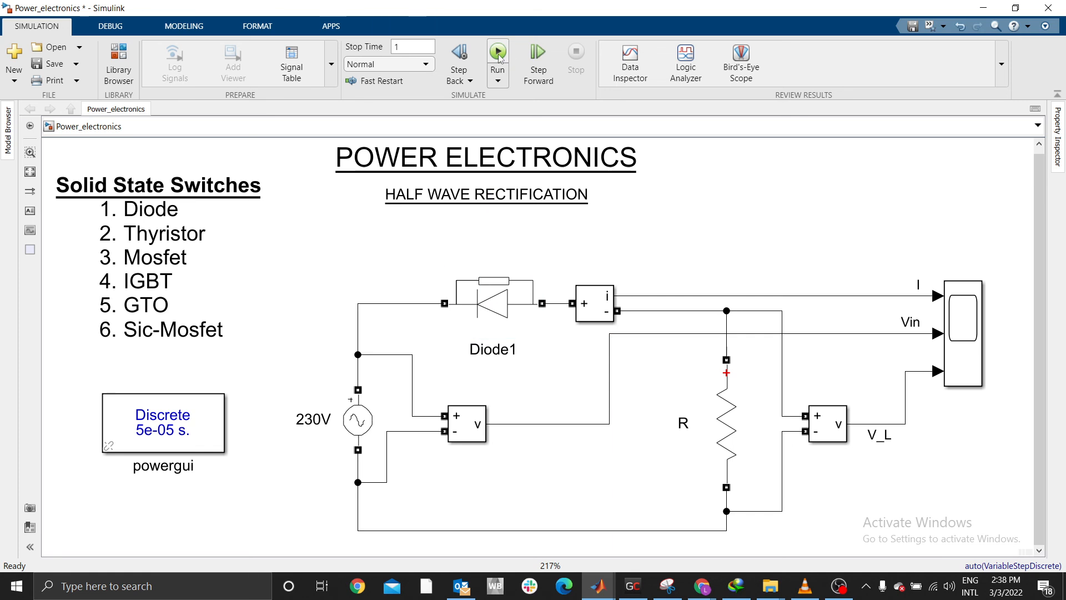
Run the simulation with the reversed diode and view the Scope waveforms zoomed along time to about 0.01–0.23 s
{"action": "left_click", "coordinate": [497, 53]}
{"action": "left_click", "coordinate": [504, 77]}
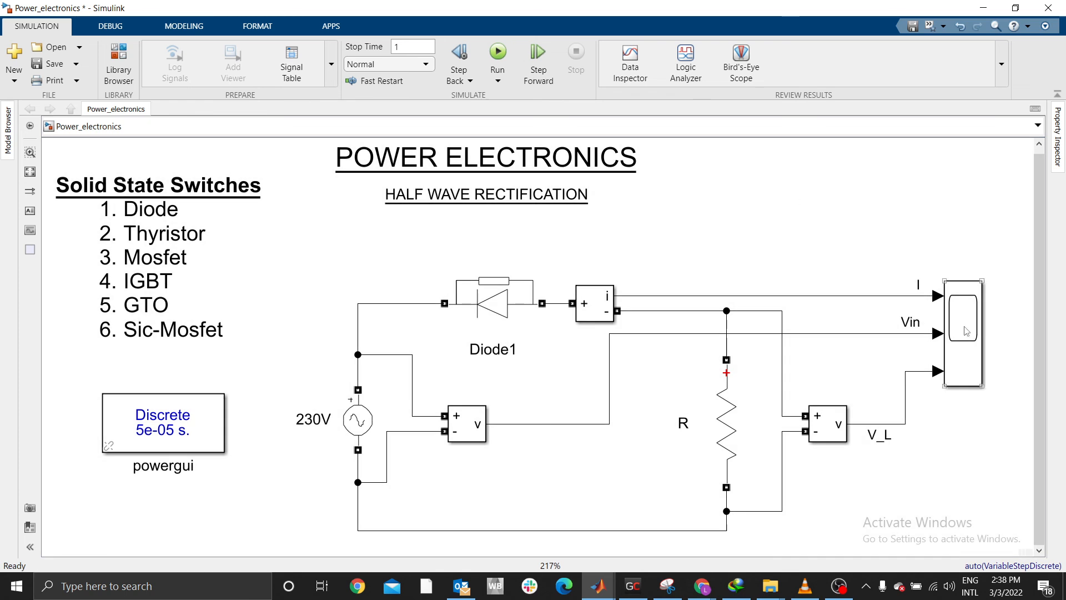
{"action": "double_click", "coordinate": [966, 331]}
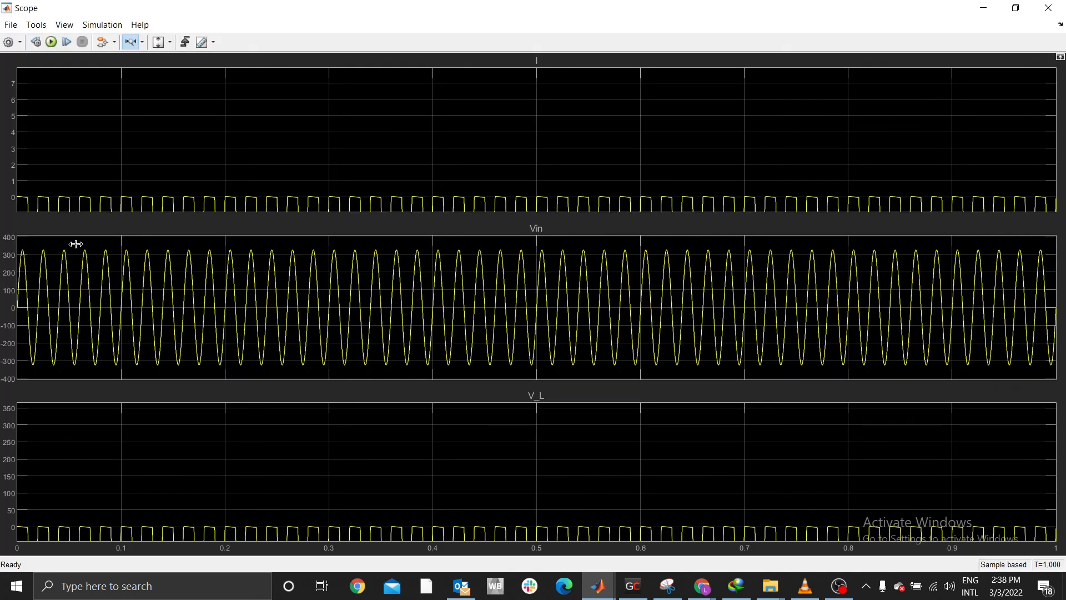
{"action": "left_click_drag", "start_coordinate": [26, 296], "coordinate": [256, 309]}
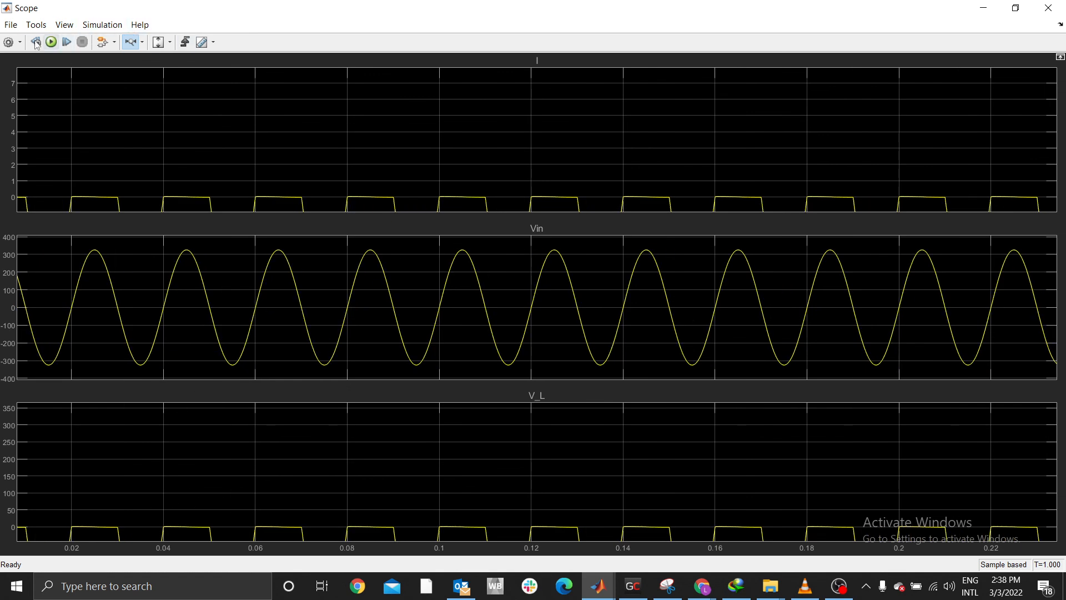
Set the Scope's axes scaling to Auto, examine the rescaled current and voltage waveforms, and close the Scope
{"action": "left_click", "coordinate": [8, 43]}
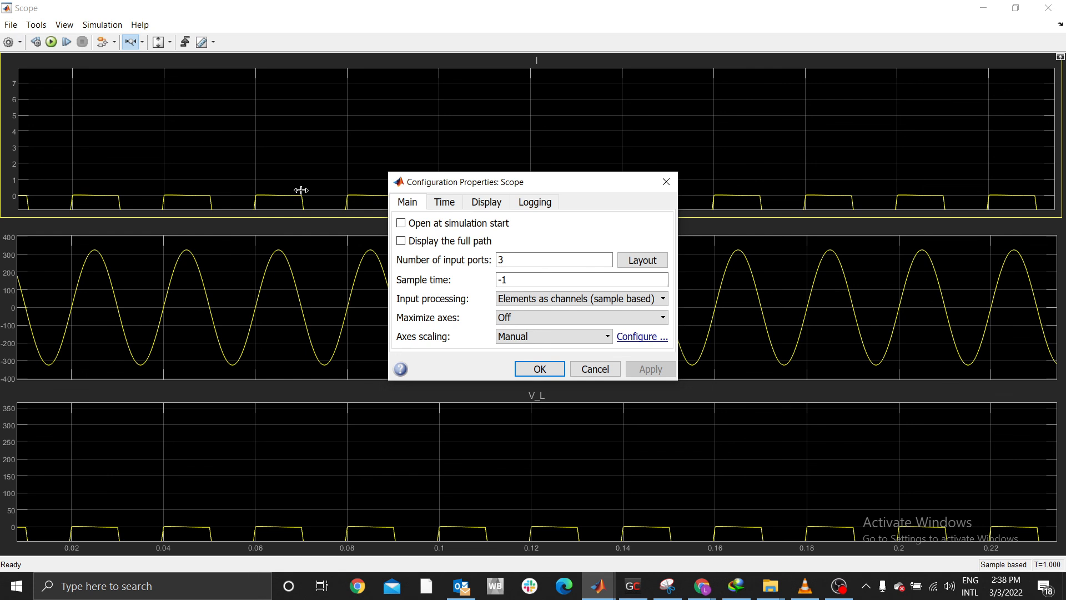
{"action": "left_click", "coordinate": [520, 344]}
{"action": "left_click", "coordinate": [510, 360]}
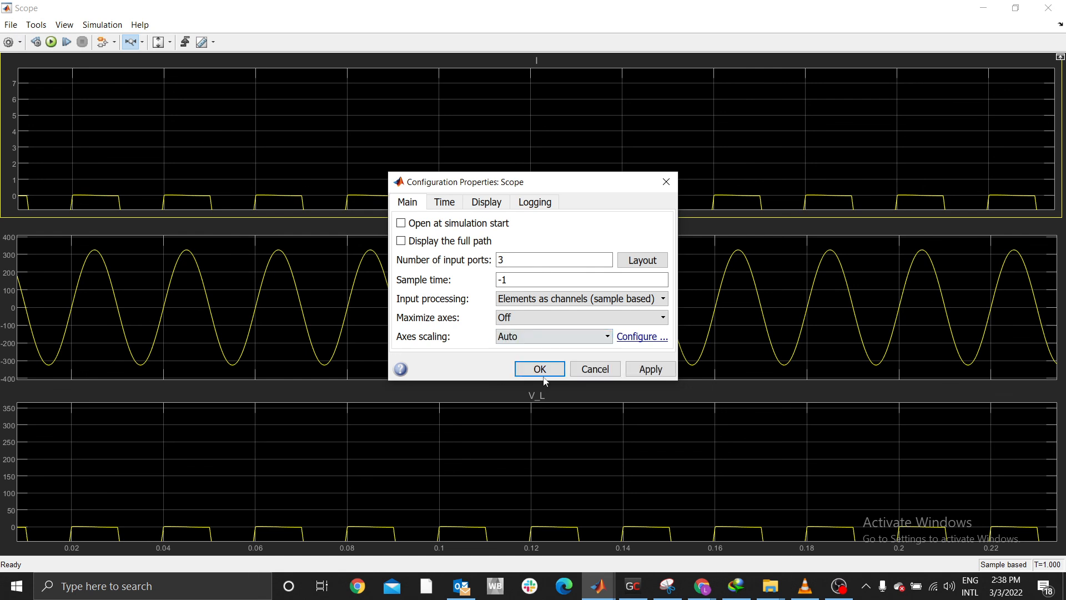
{"action": "left_click", "coordinate": [647, 371]}
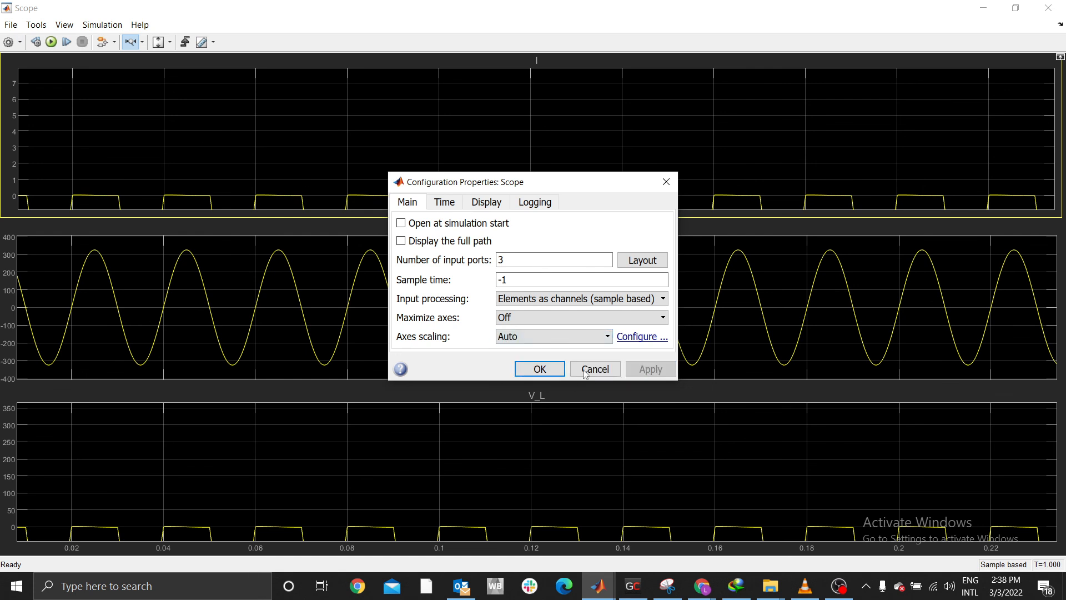
{"action": "left_click", "coordinate": [532, 370]}
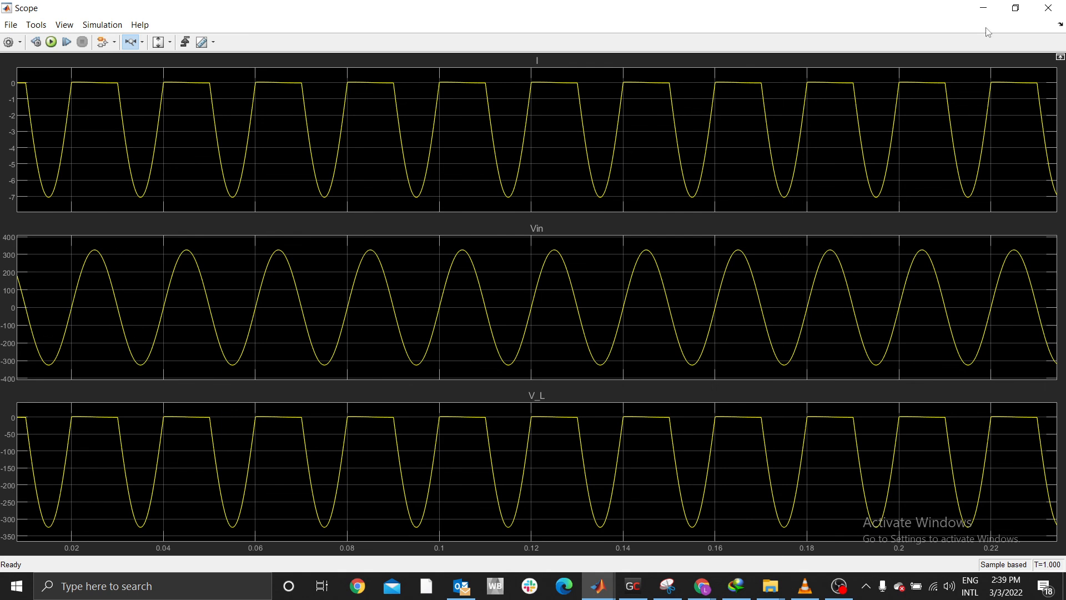
{"action": "left_click", "coordinate": [1006, 12]}
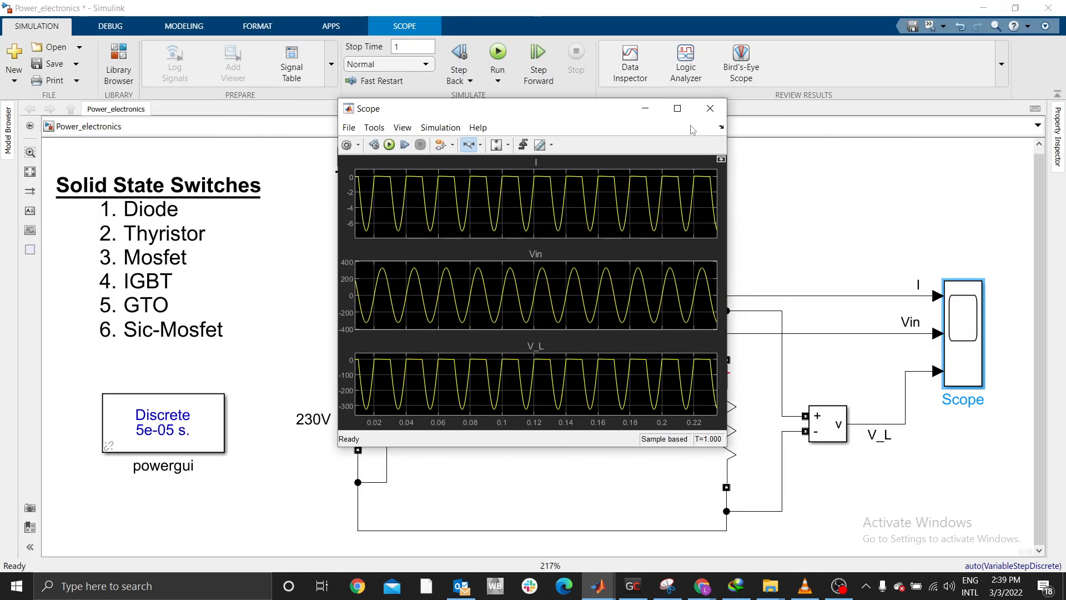
{"action": "left_click", "coordinate": [711, 109]}
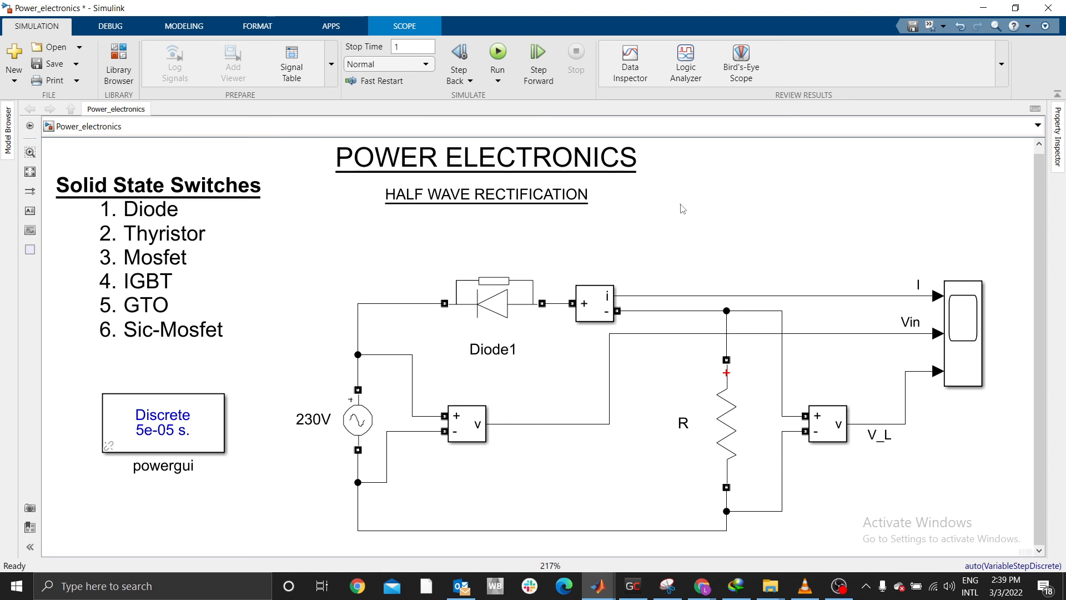
{"action": "left_click", "coordinate": [463, 201]}
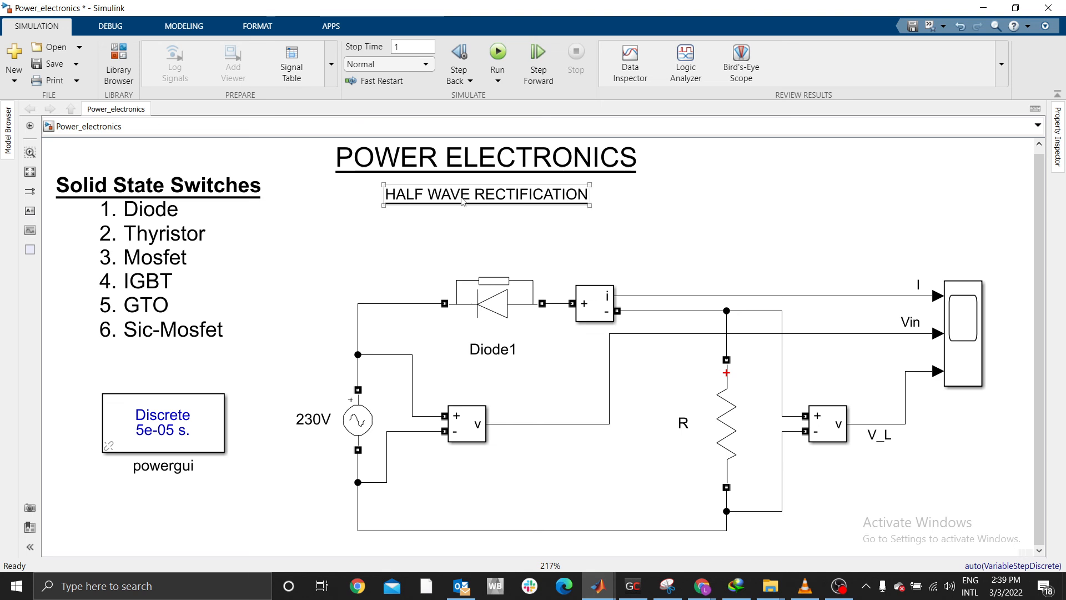
{"action": "left_click", "coordinate": [487, 312]}
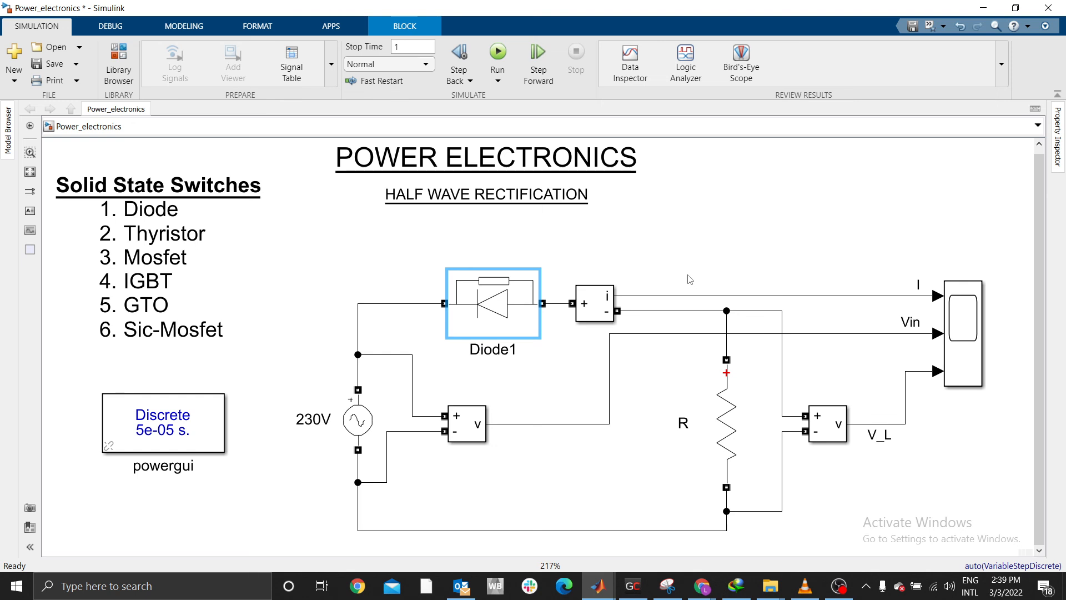
{"action": "left_click", "coordinate": [423, 198]}
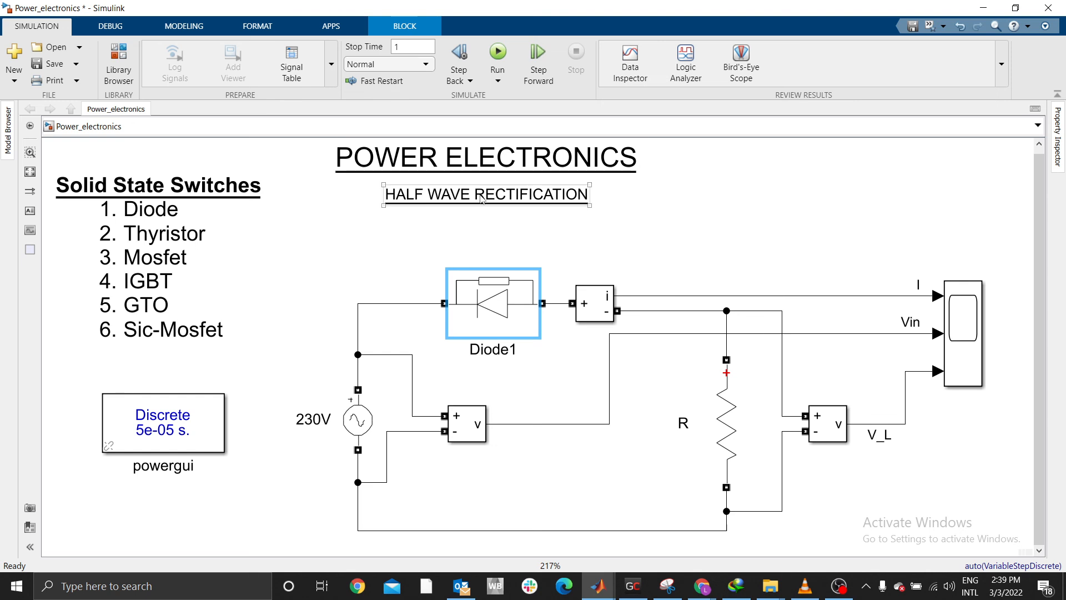